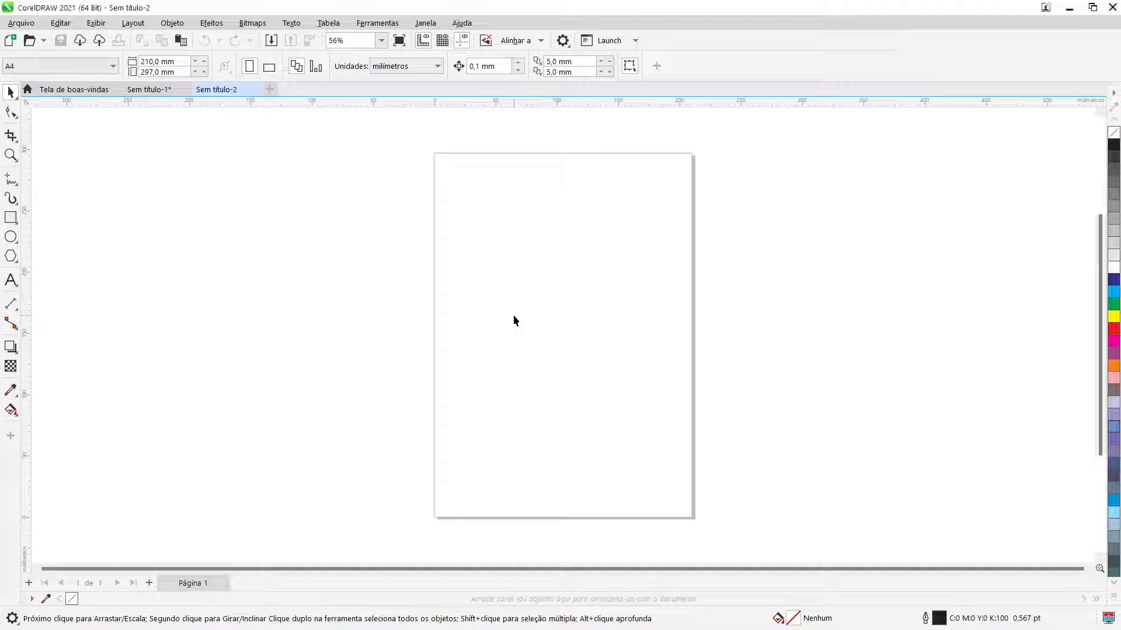
Paste the copied leaf and wood texture images onto the page.
key("ctrl+v")
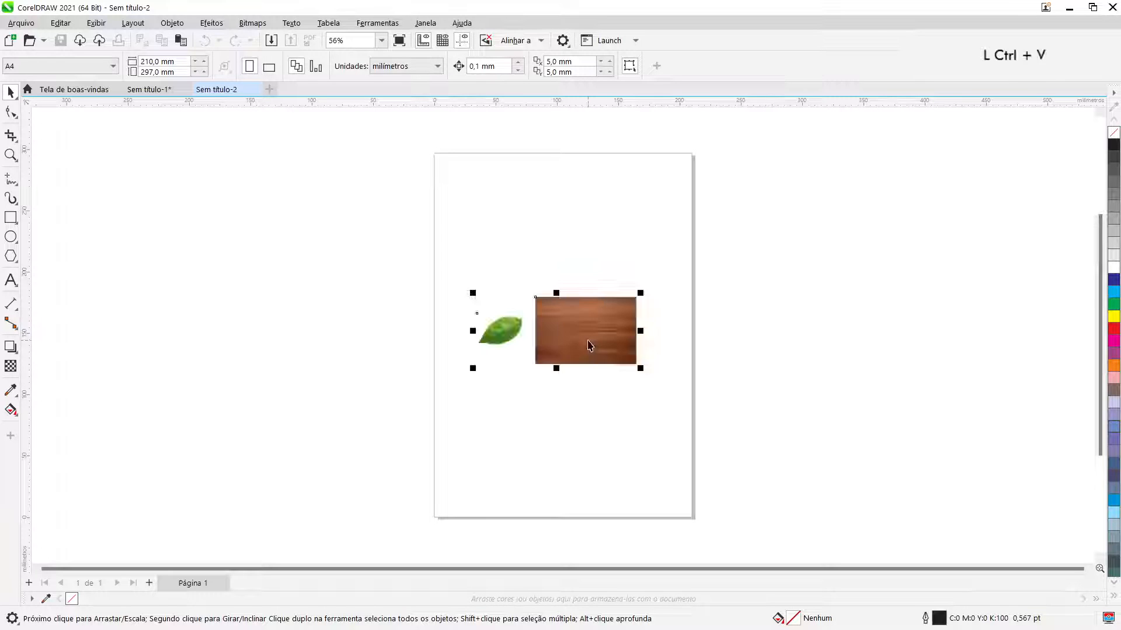
left_click(580, 386)
scroll(527, 330, "up", 5)
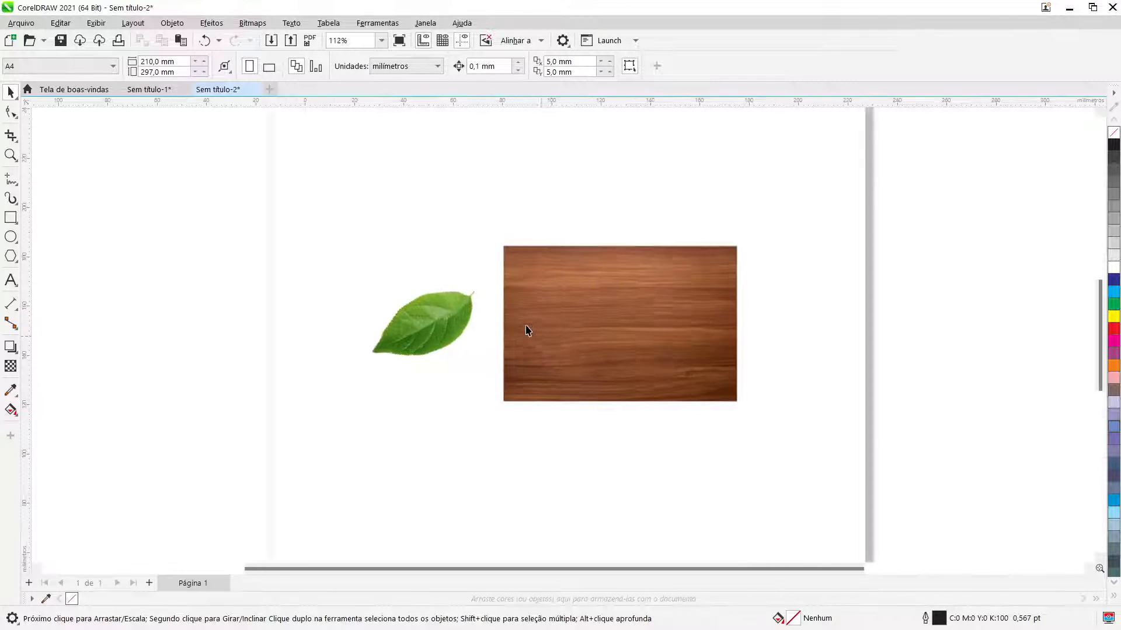
scroll(527, 330, "up", 2)
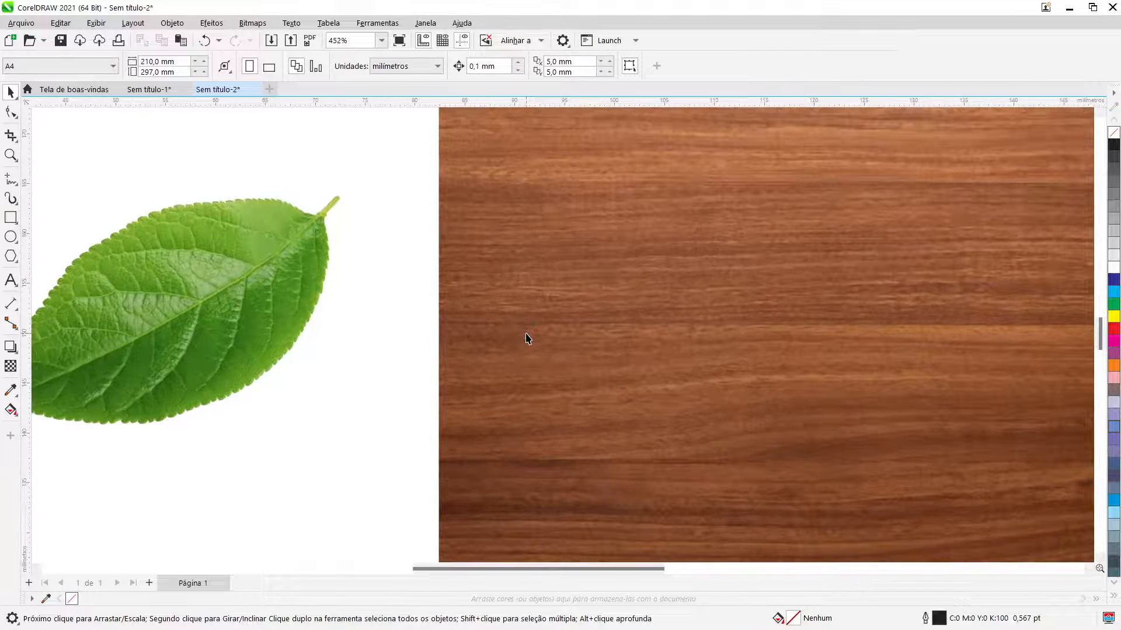
Lock the wood texture image so it stays fixed as the background.
left_click(347, 316)
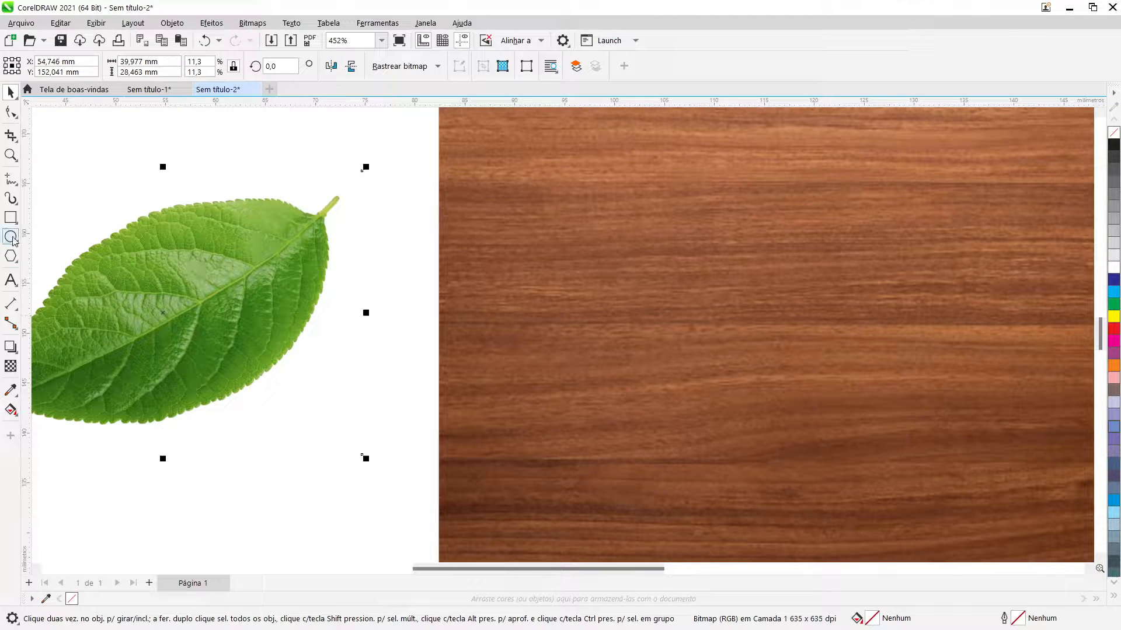
left_click(496, 237)
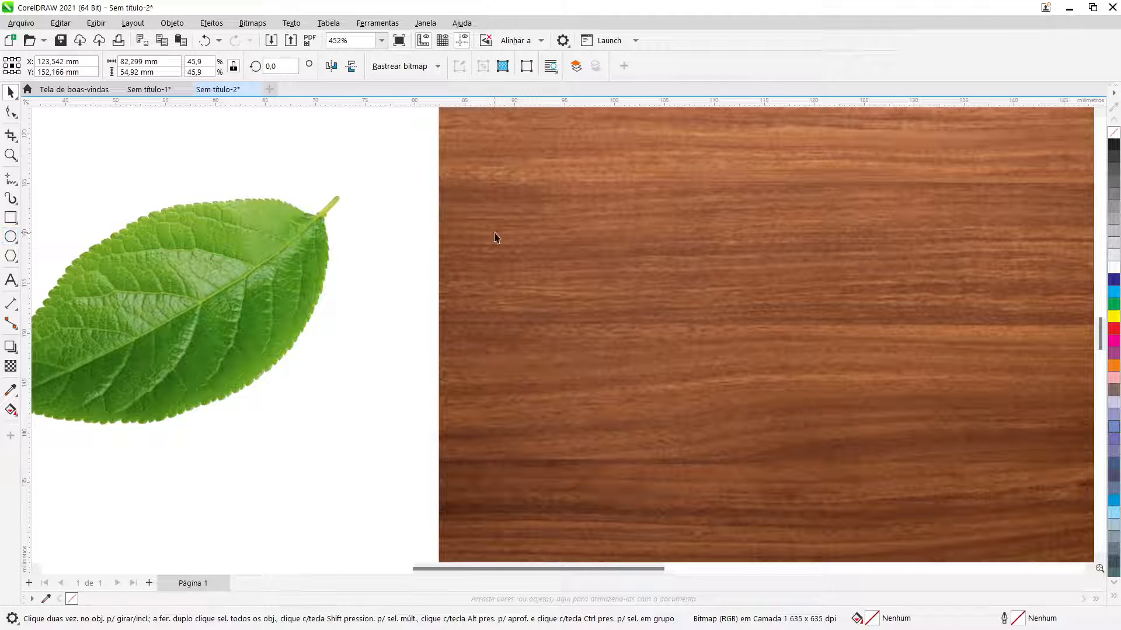
right_click(545, 226)
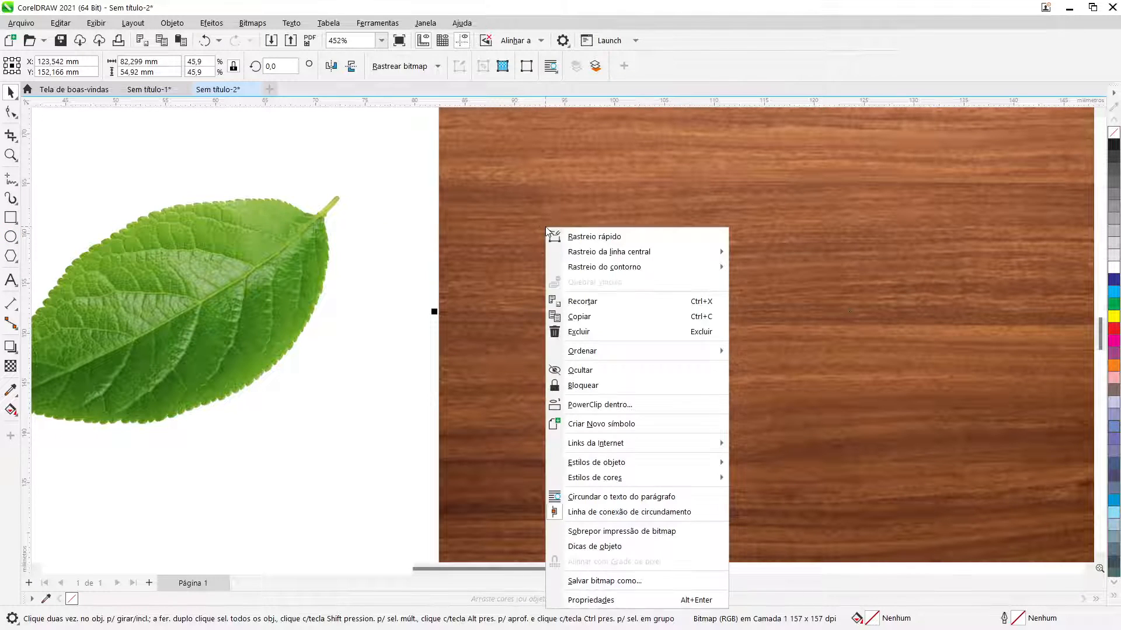
left_click(605, 386)
left_click(383, 389)
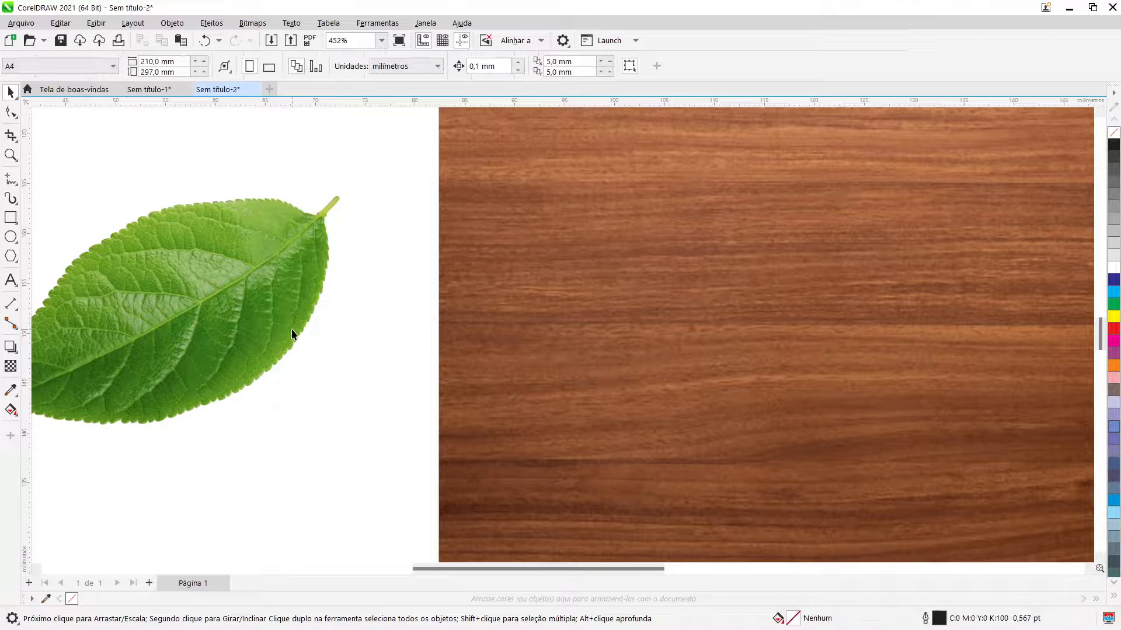
Bring the leaf image to the front of the wood texture and place it back on the blank area beside the wood.
left_click(292, 332)
left_click_drag(281, 300, 551, 347)
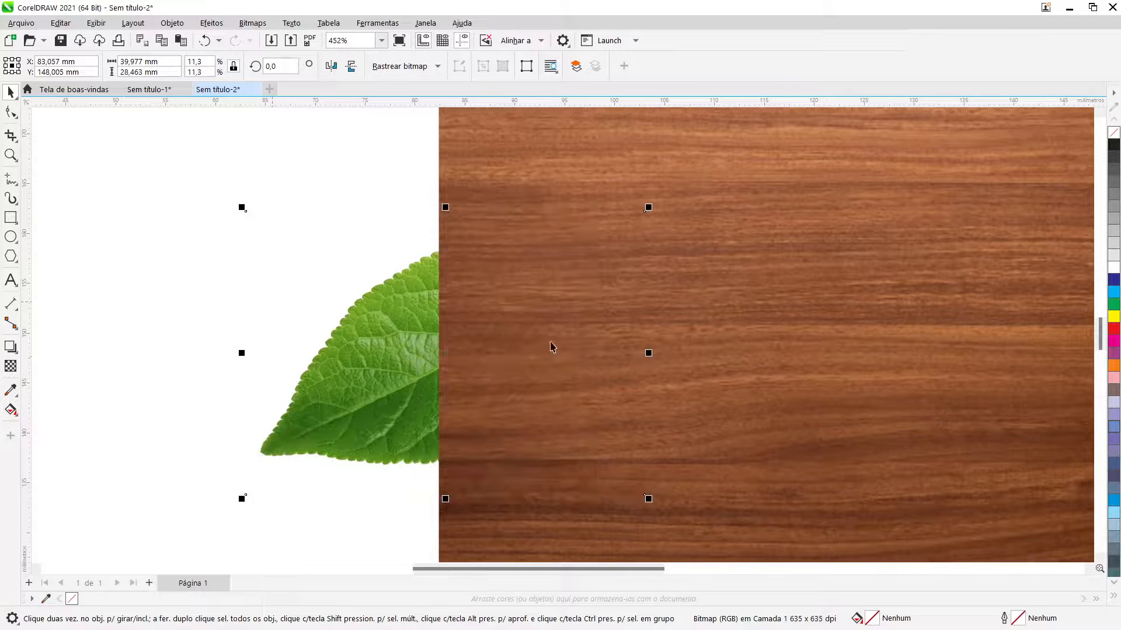
key("shift+Page_Up")
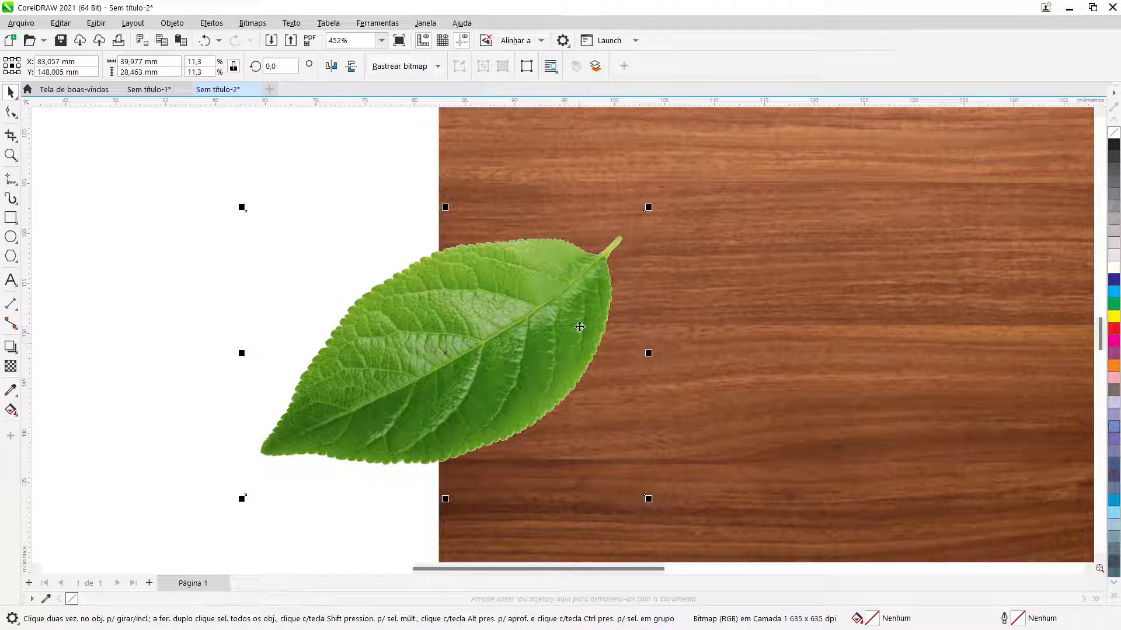
left_click_drag(579, 326, 294, 282)
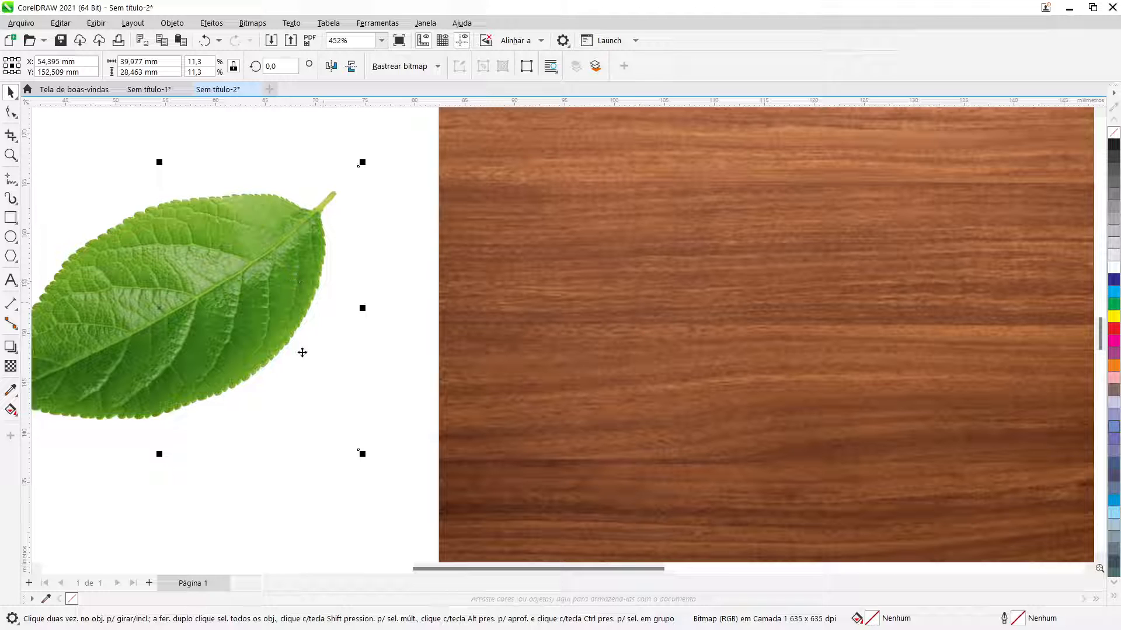
left_click_drag(272, 304, 528, 340)
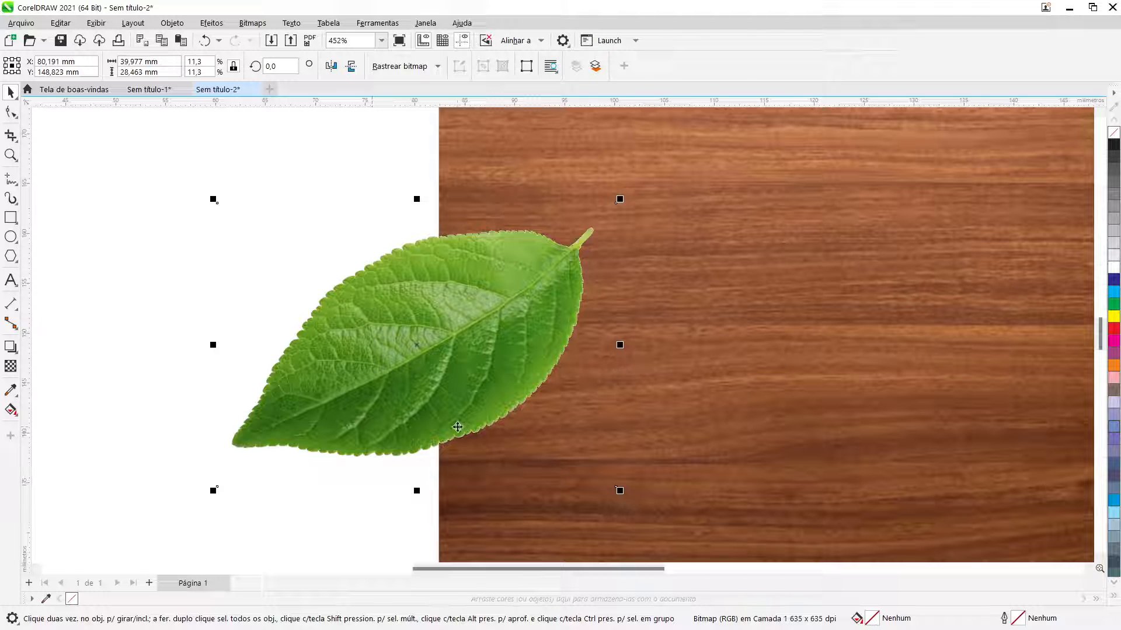
left_click_drag(538, 300, 306, 300)
left_click(374, 286)
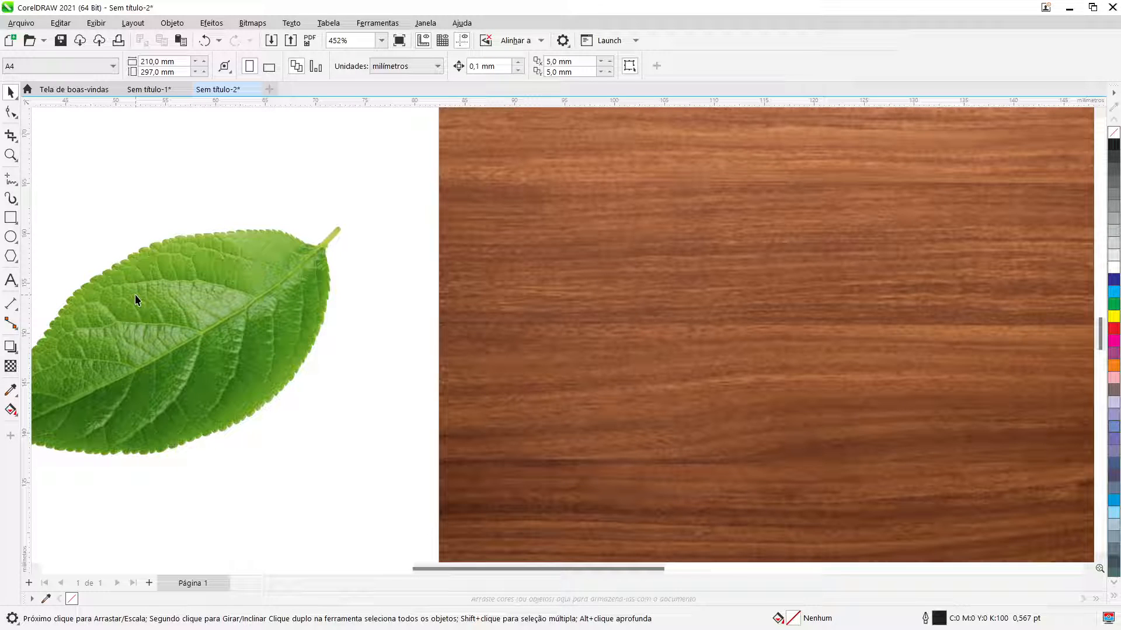
Draw a circle about 9.4 mm across on the wood texture and place a copy about 25 mm to its right.
left_click(11, 237)
left_click_drag(587, 219, 690, 308)
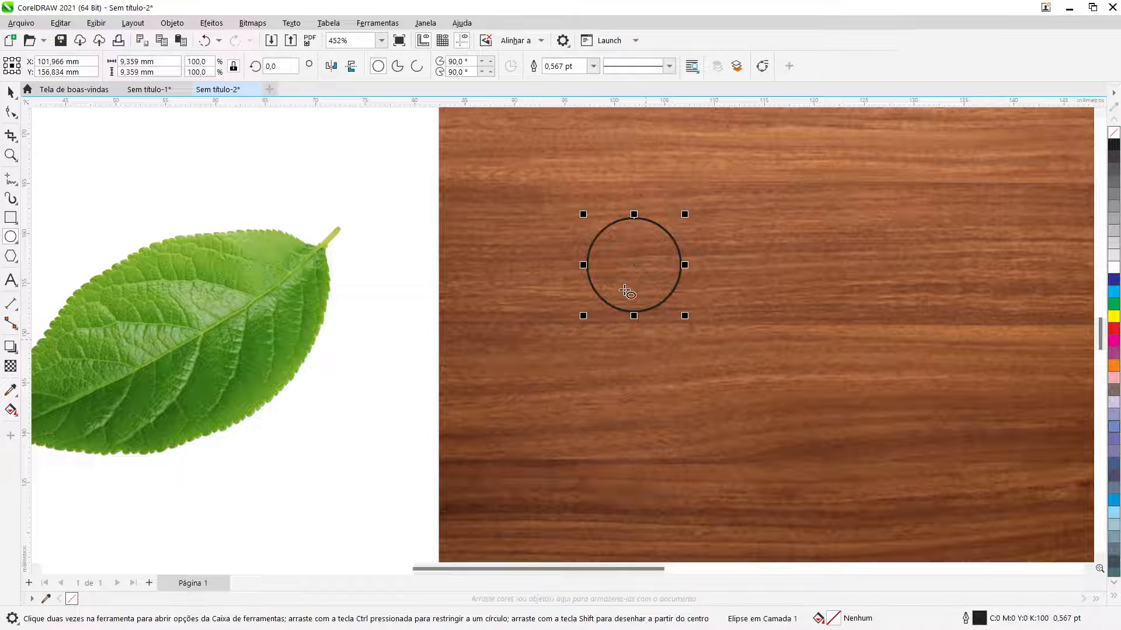
left_click(9, 92)
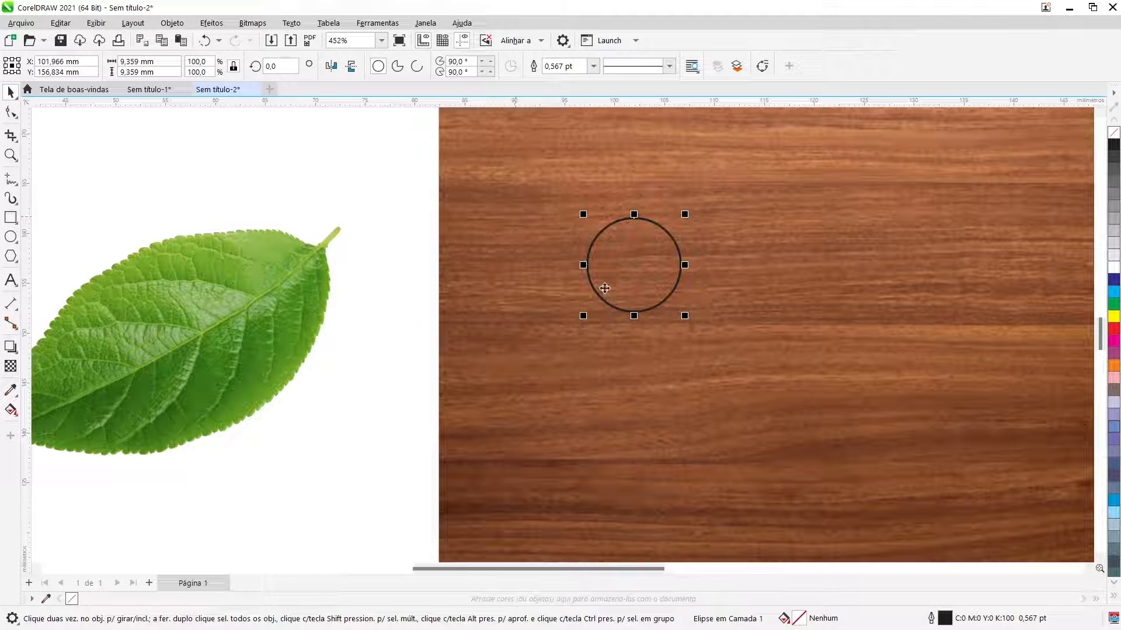
left_click_drag(614, 288, 859, 281)
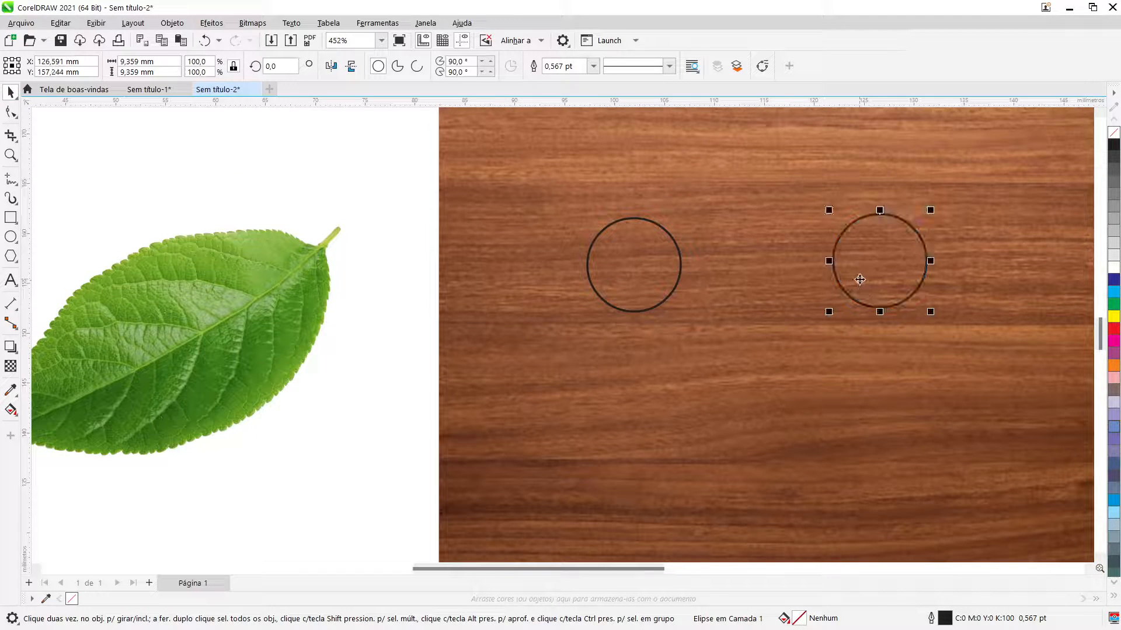
Apply the Plano inferior esquerdo drop shadow preset to the first circle and fill the circle with white.
scroll(617, 292, "up", 4)
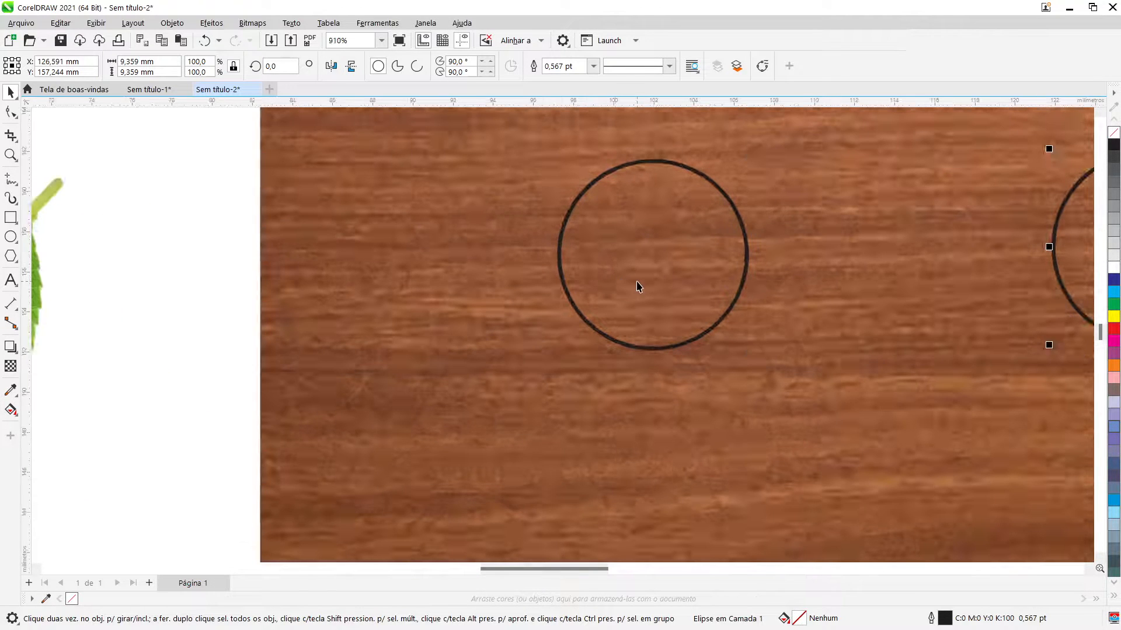
left_click(607, 288)
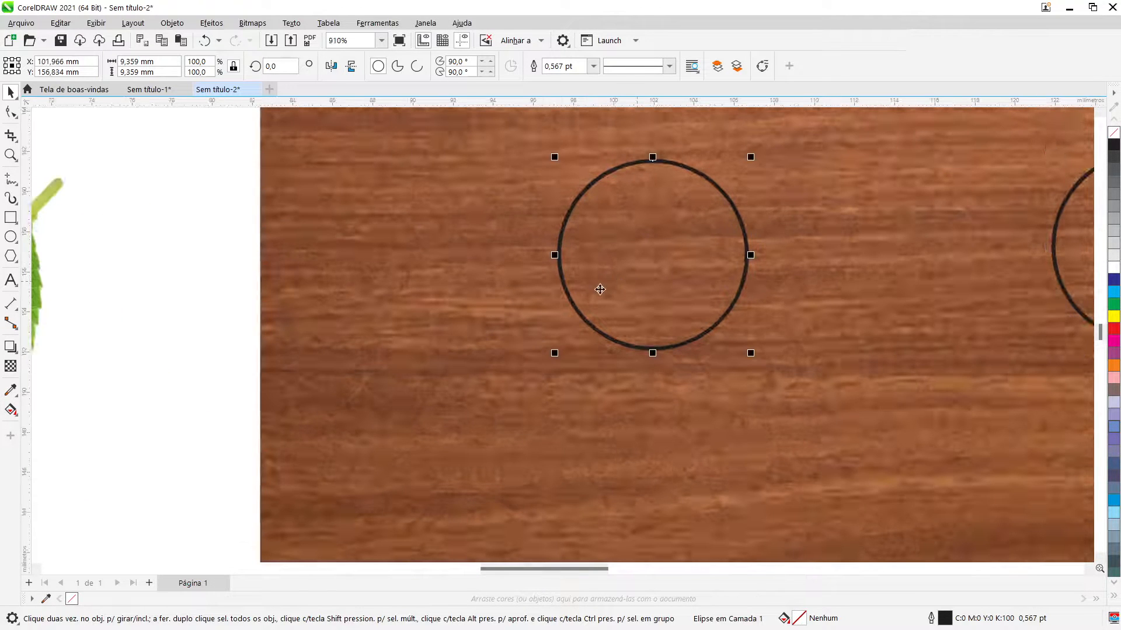
left_click(10, 346)
left_click(39, 67)
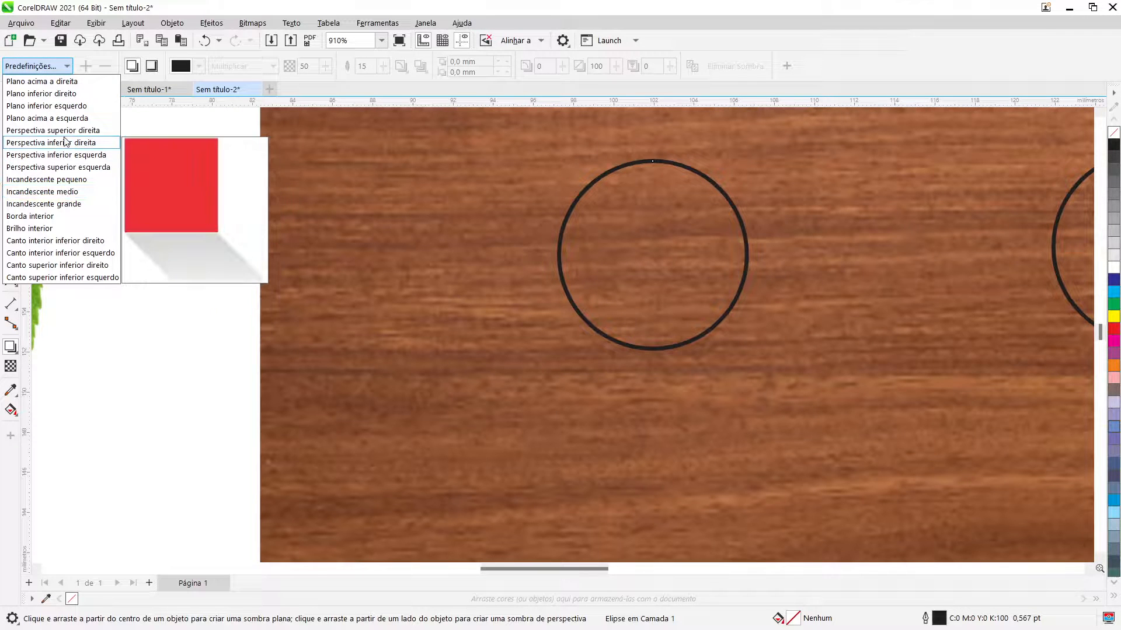
left_click(70, 108)
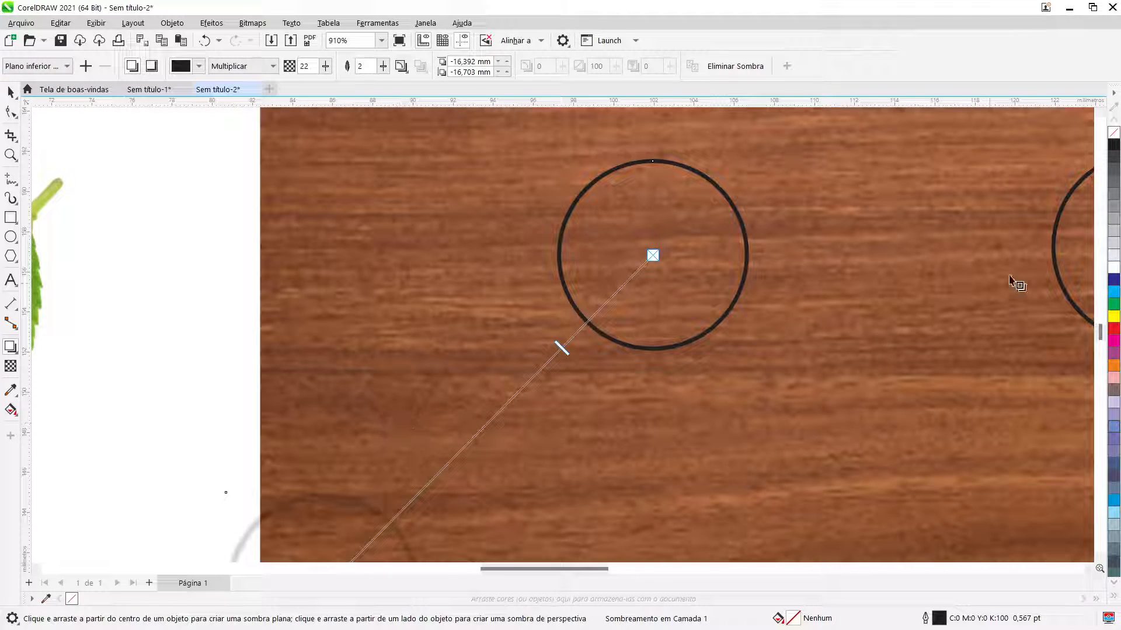
left_click(1114, 269)
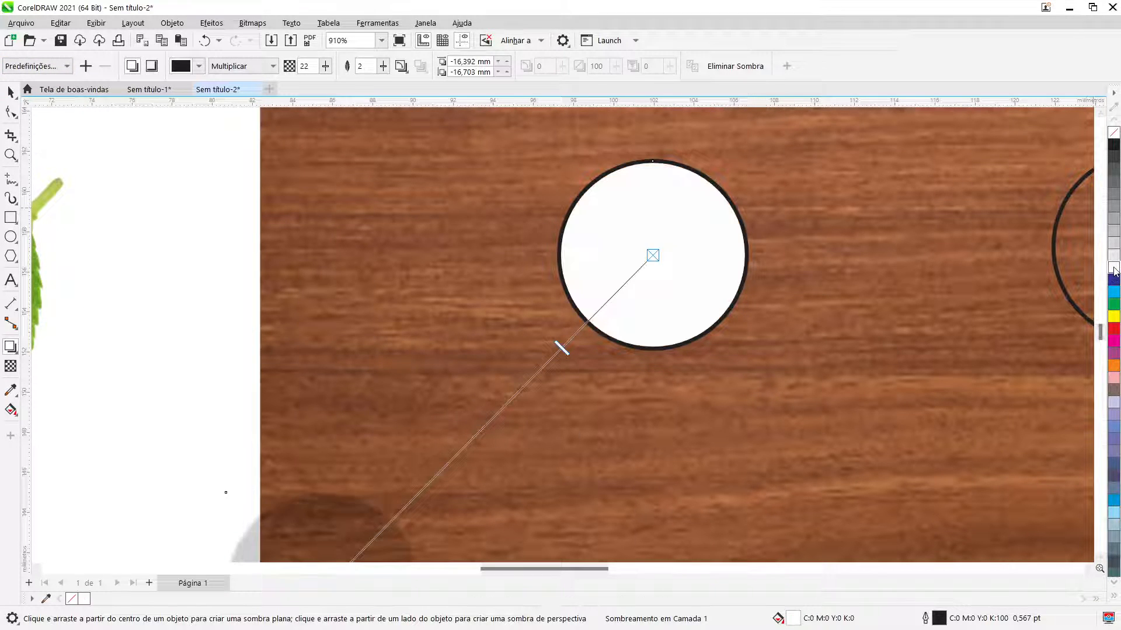
Pull the circle's shadow in close beneath it, to an offset of about -0.27 mm horizontally and -0.40 mm vertically.
left_click(1100, 560)
left_click(1100, 560)
left_click(1100, 560)
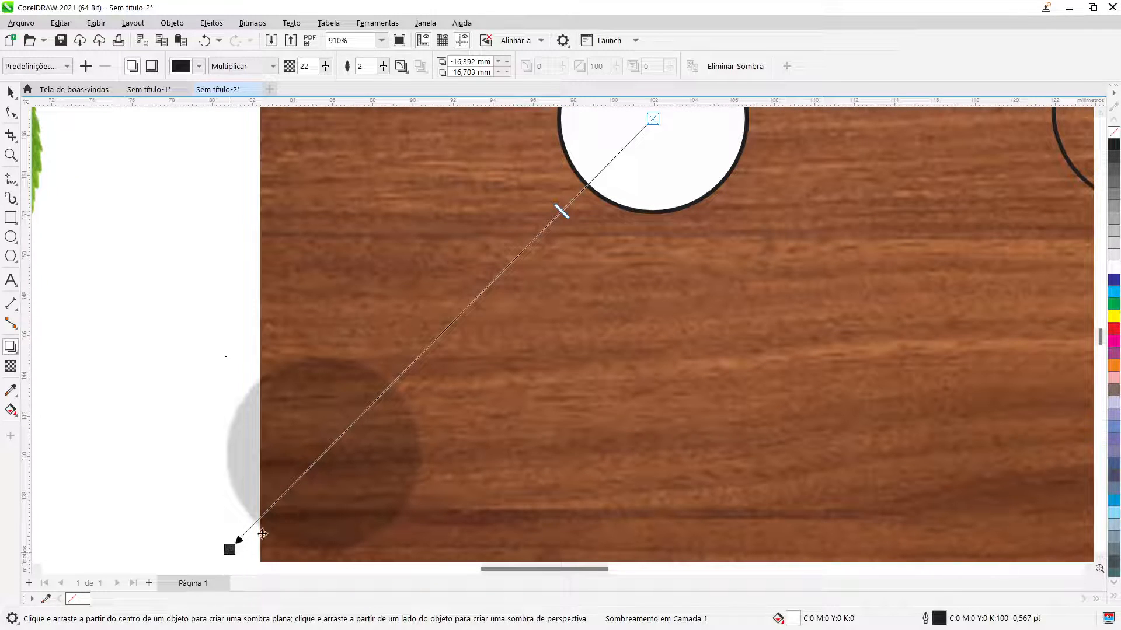
left_click_drag(226, 551, 576, 244)
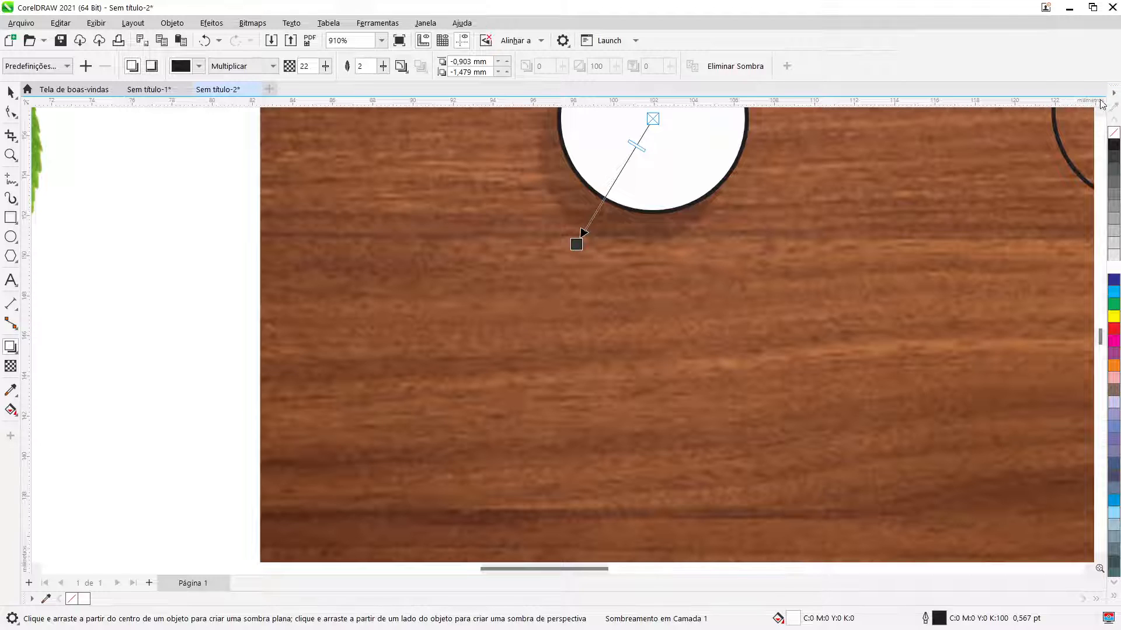
left_click(1101, 102)
left_click(1101, 103)
left_click(1100, 102)
left_click(1101, 103)
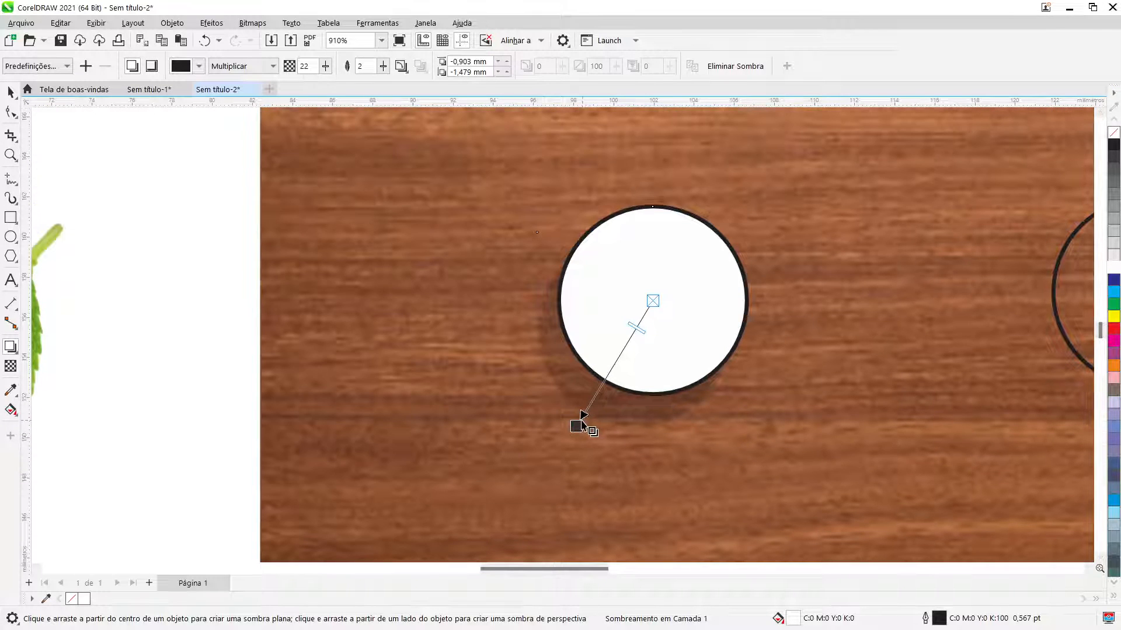
left_click_drag(578, 423, 581, 403)
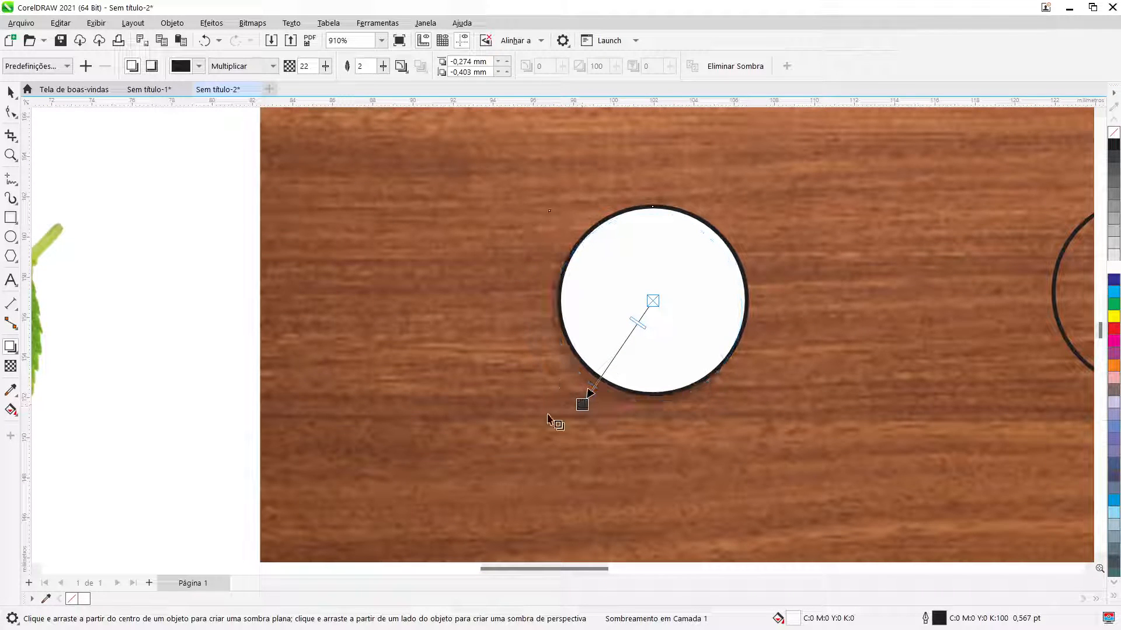
Set the circle shadow's opacity to 100 and its feathering to 20.
double_click(308, 61)
type("100")
key("Tab")
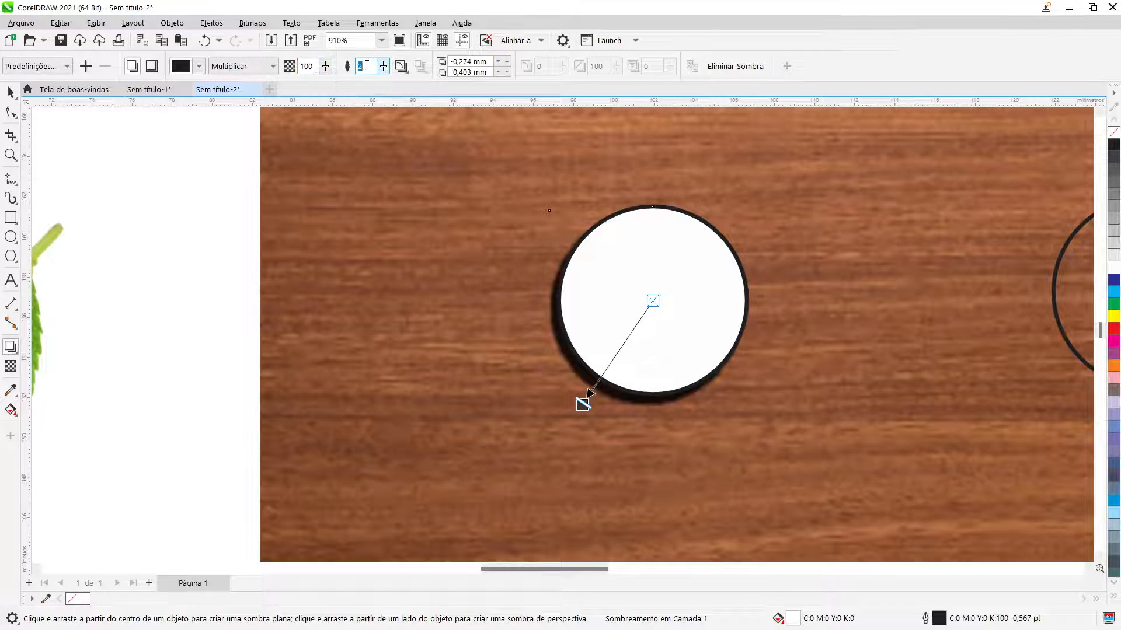
type("20")
key("Return")
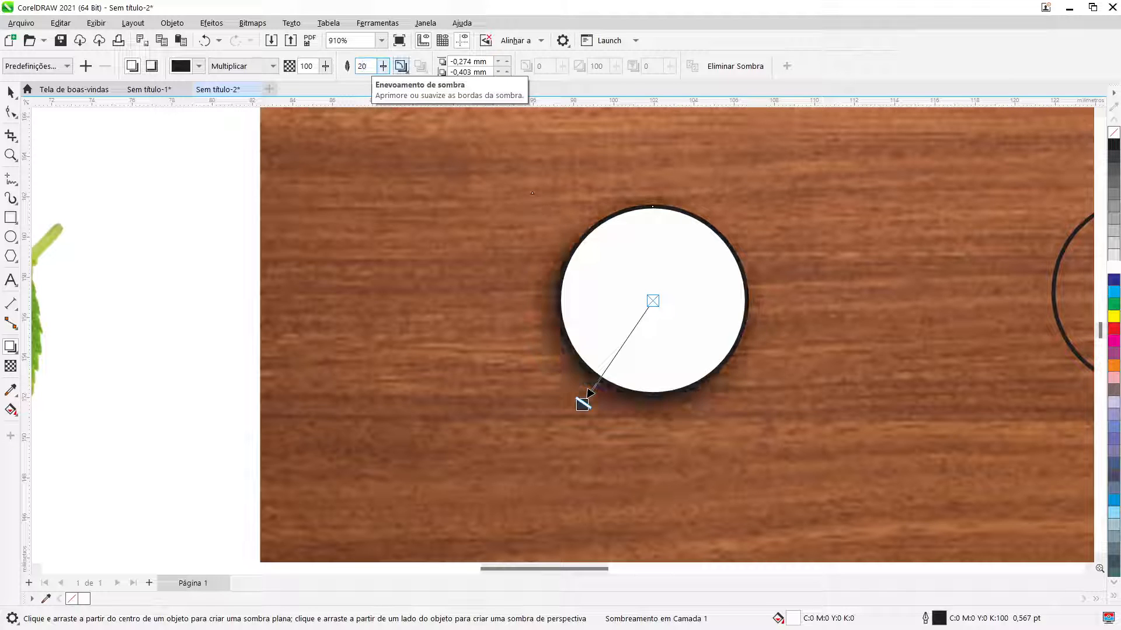
Try an opacity of 50 for the circle's shadow.
double_click(307, 66)
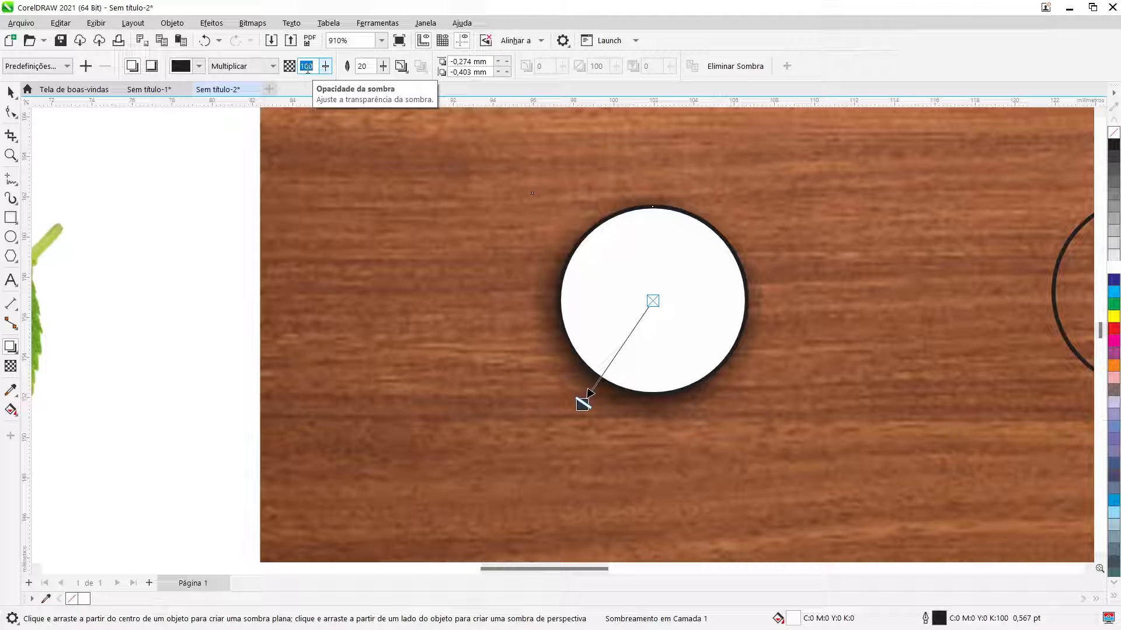
type("50")
key("Tab")
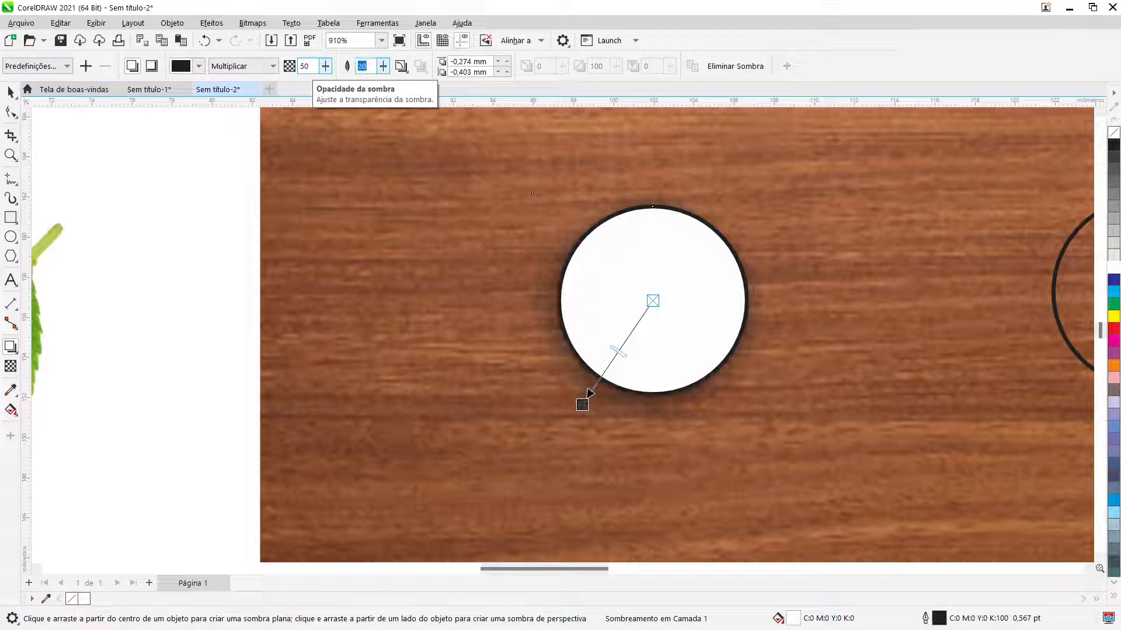
Set the circle shadow's opacity to 100 and its feathering to 8.
key("shift+Tab")
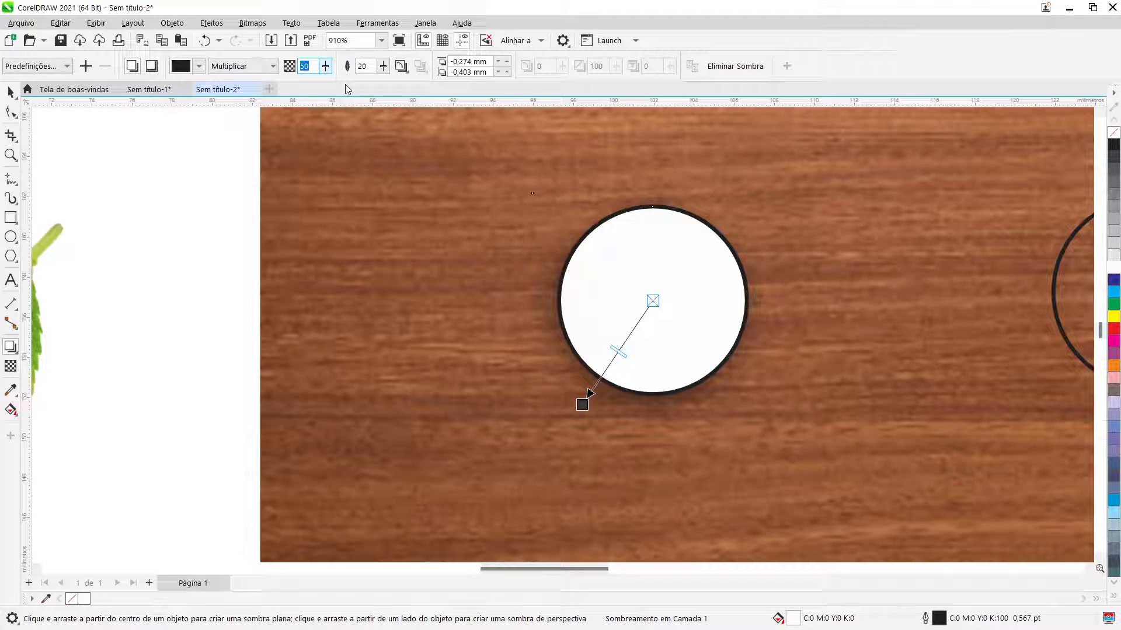
type("100")
key("Tab")
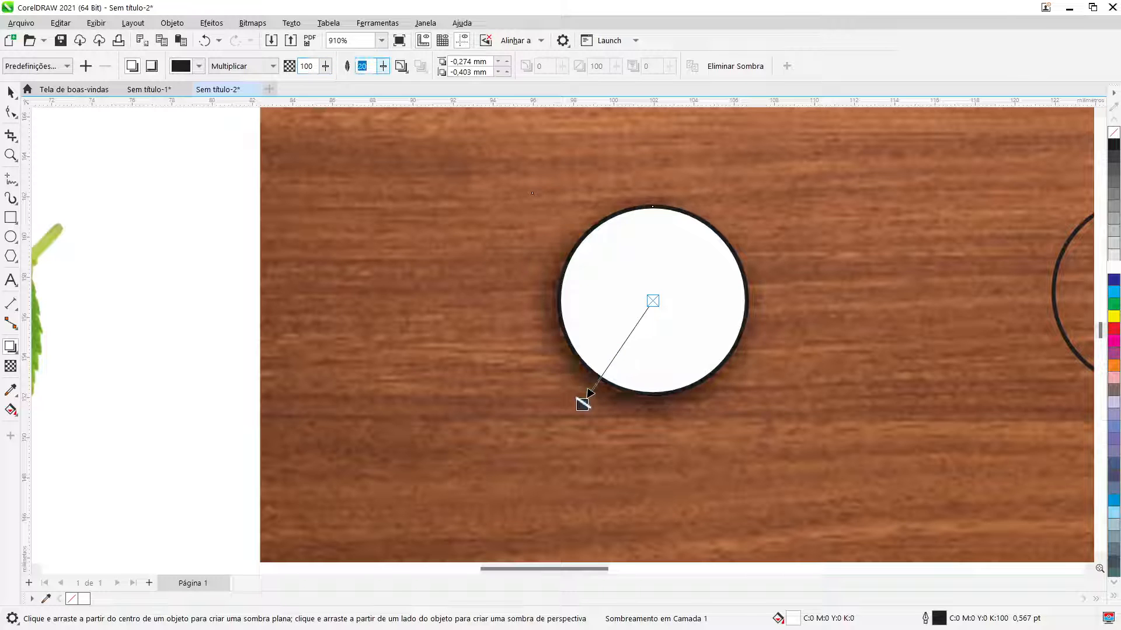
type("8")
key("Tab")
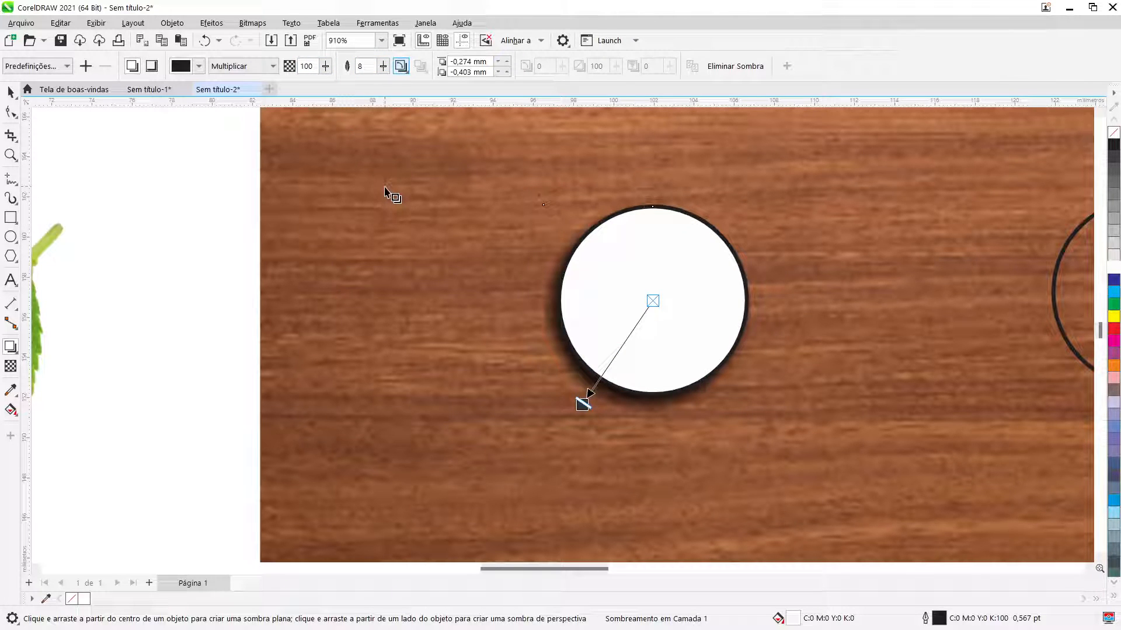
Reduce the shadow's feathering to 6 and remove the white circle's outline.
left_click(363, 66)
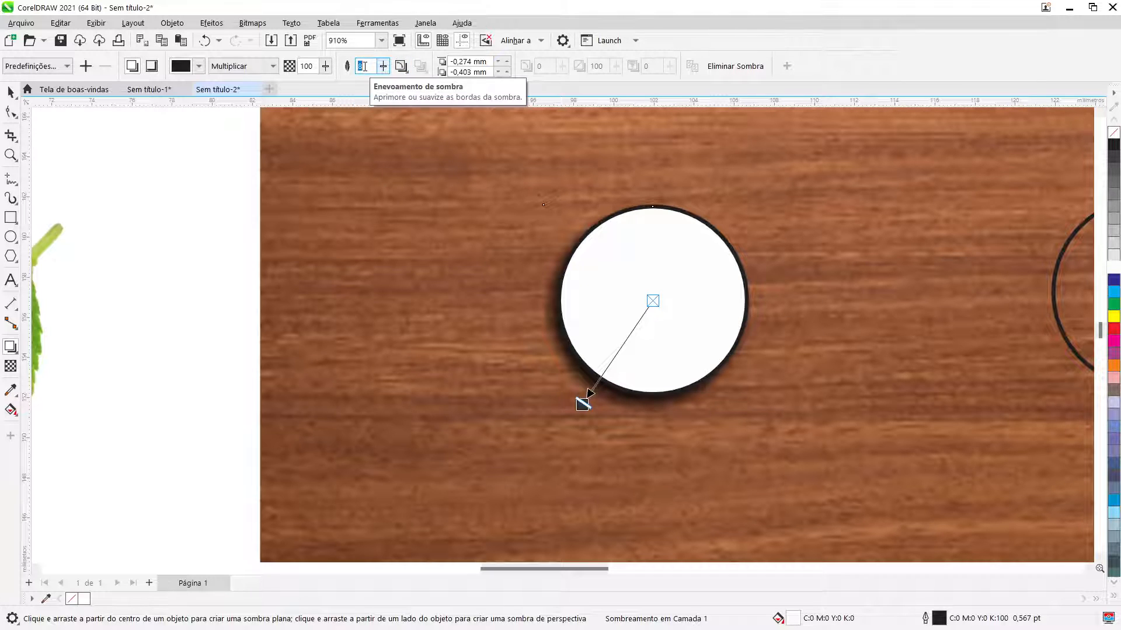
key("Return")
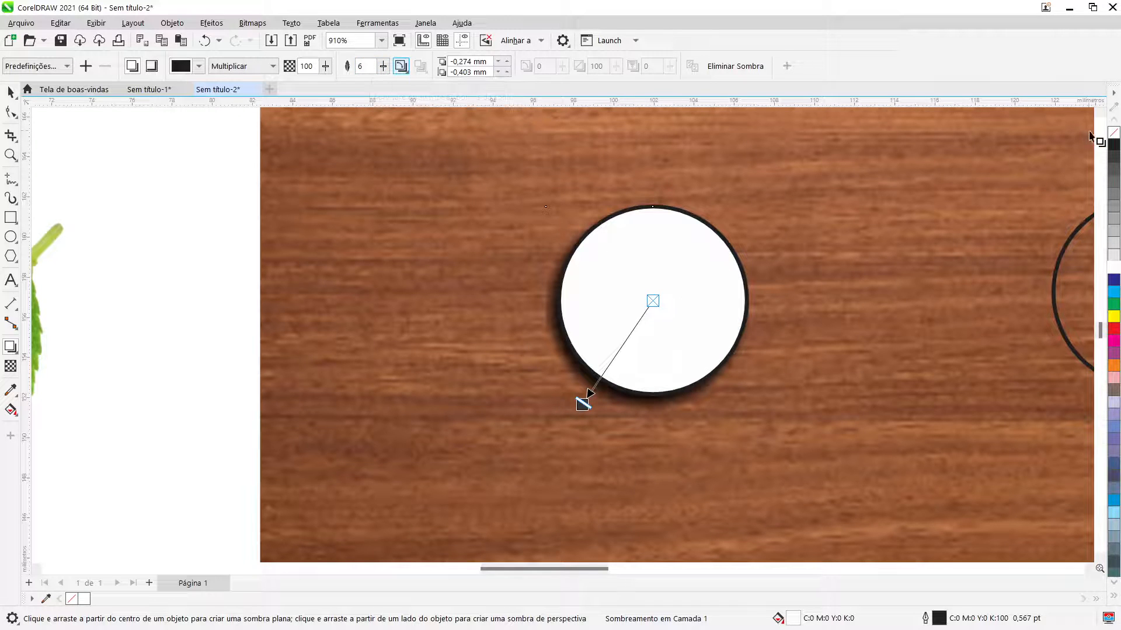
right_click(1116, 140)
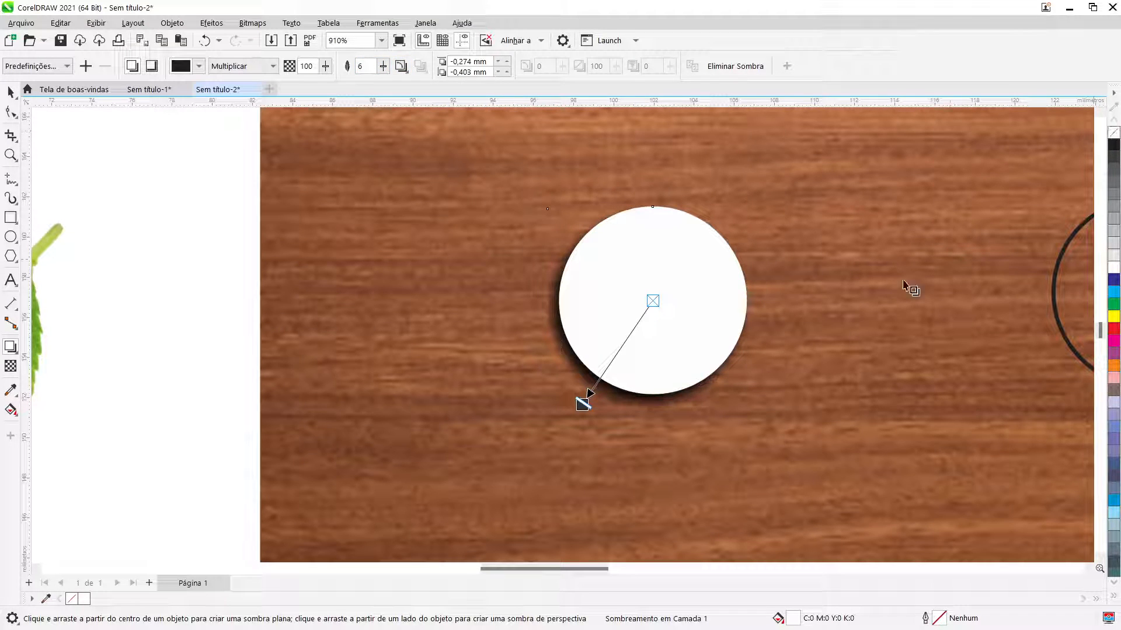
left_click(10, 92)
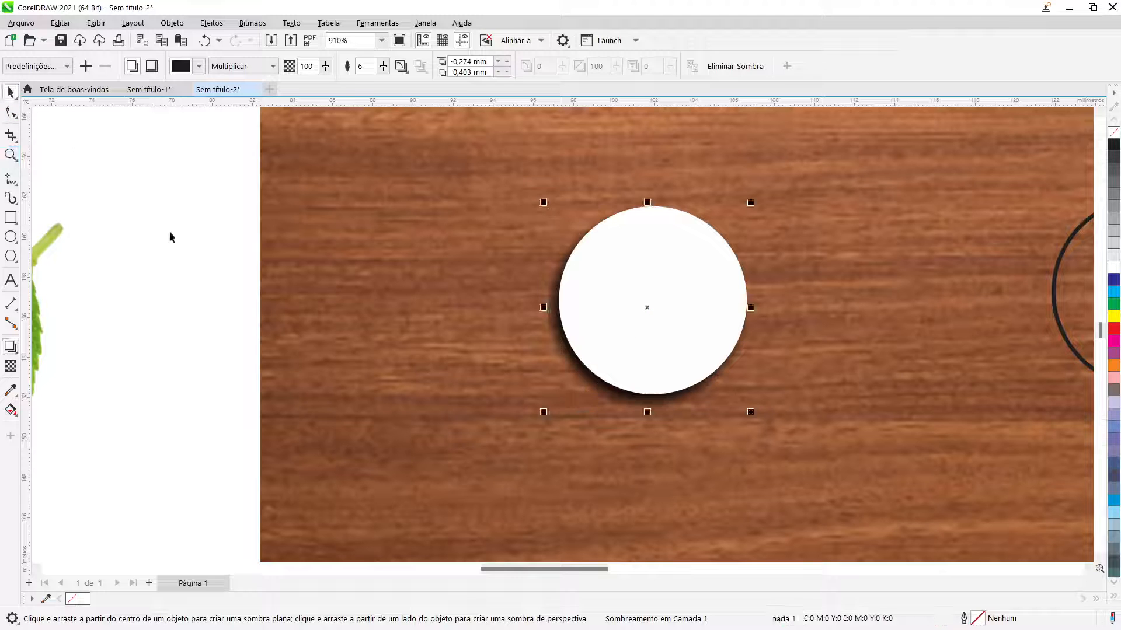
Try removing the white circle's fill, and undo the removal.
left_click(215, 309)
left_click(675, 361)
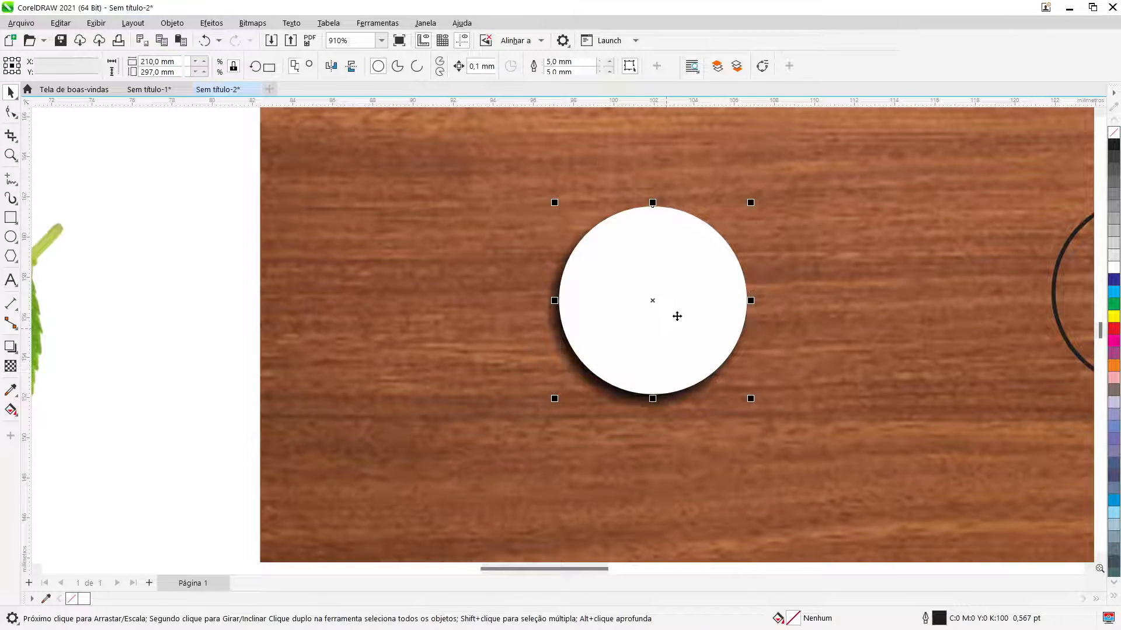
left_click(1113, 133)
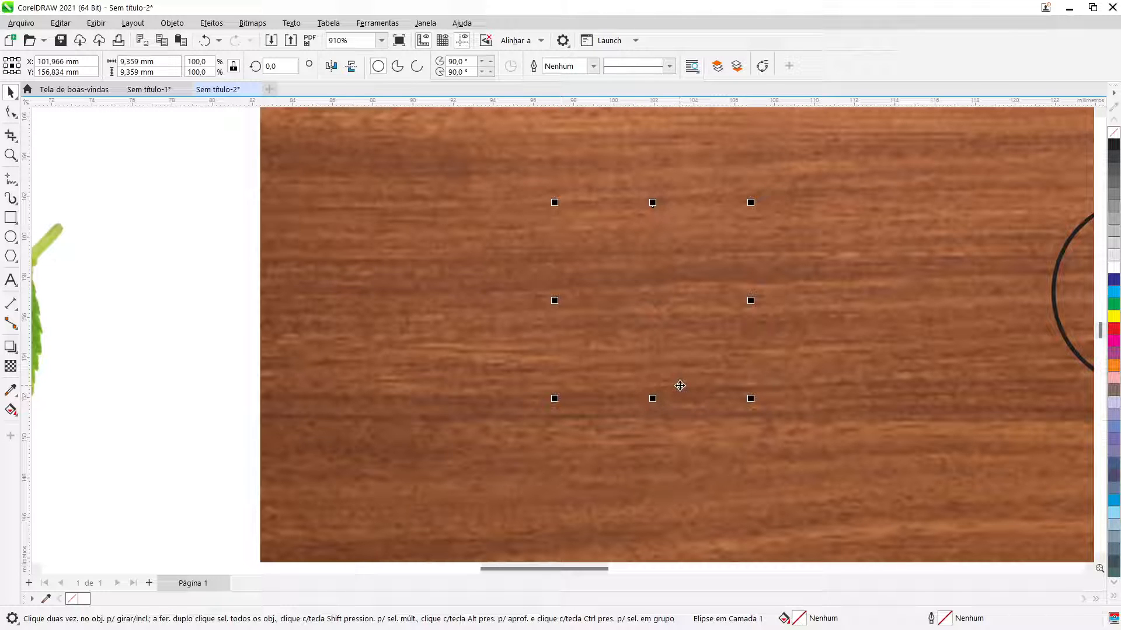
key("ctrl+z")
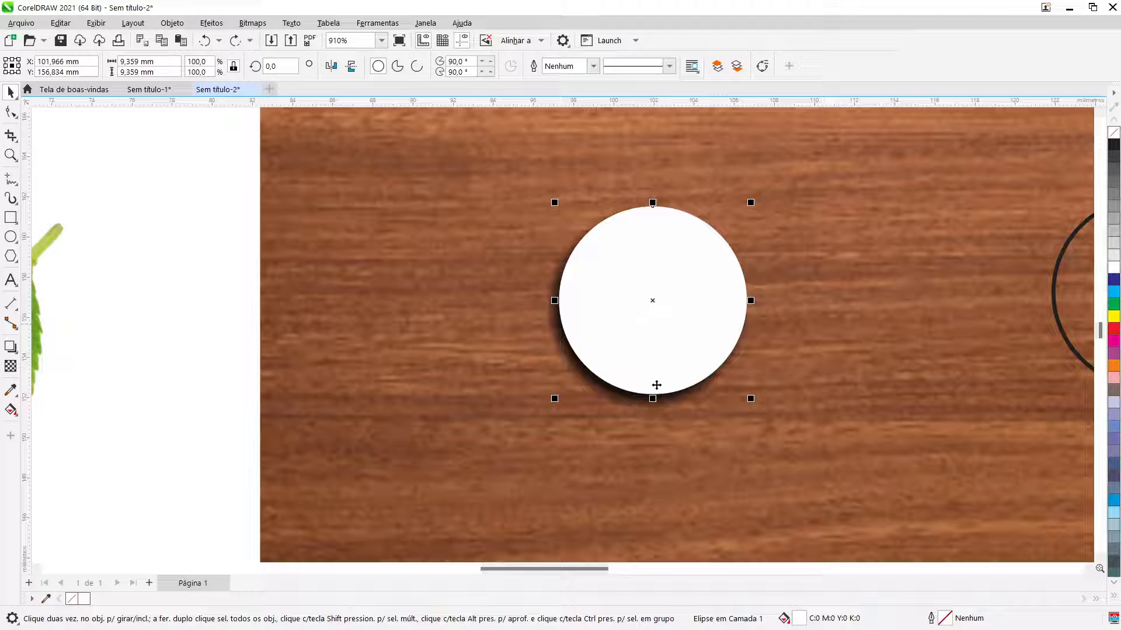
Separate the drop shadow from the white circle so that they are independent objects.
left_click(593, 391)
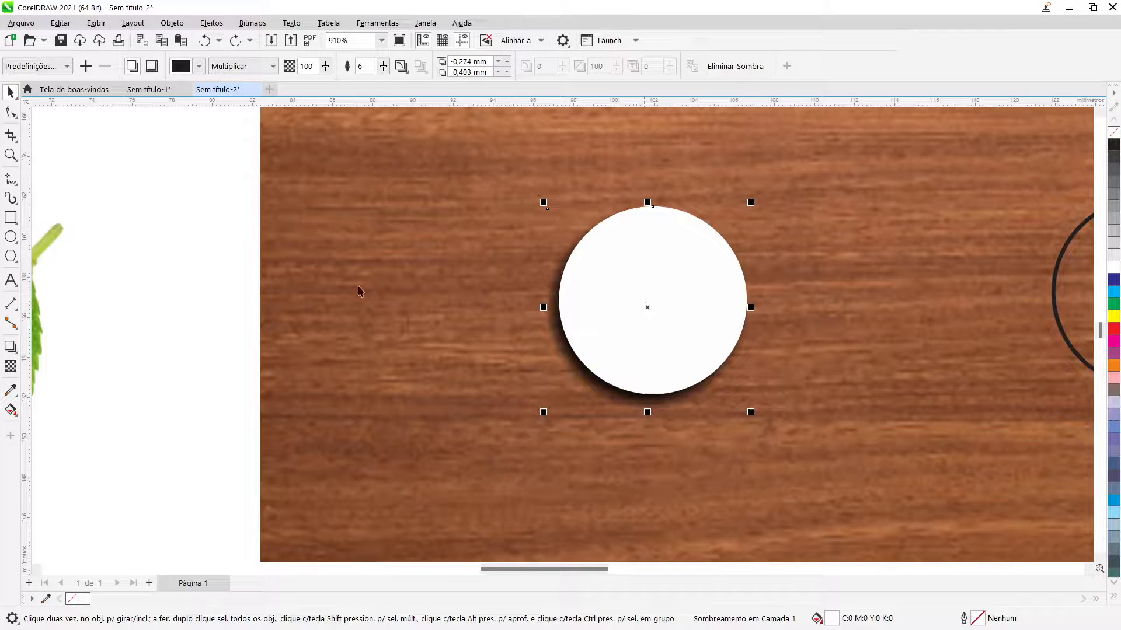
left_click(238, 348)
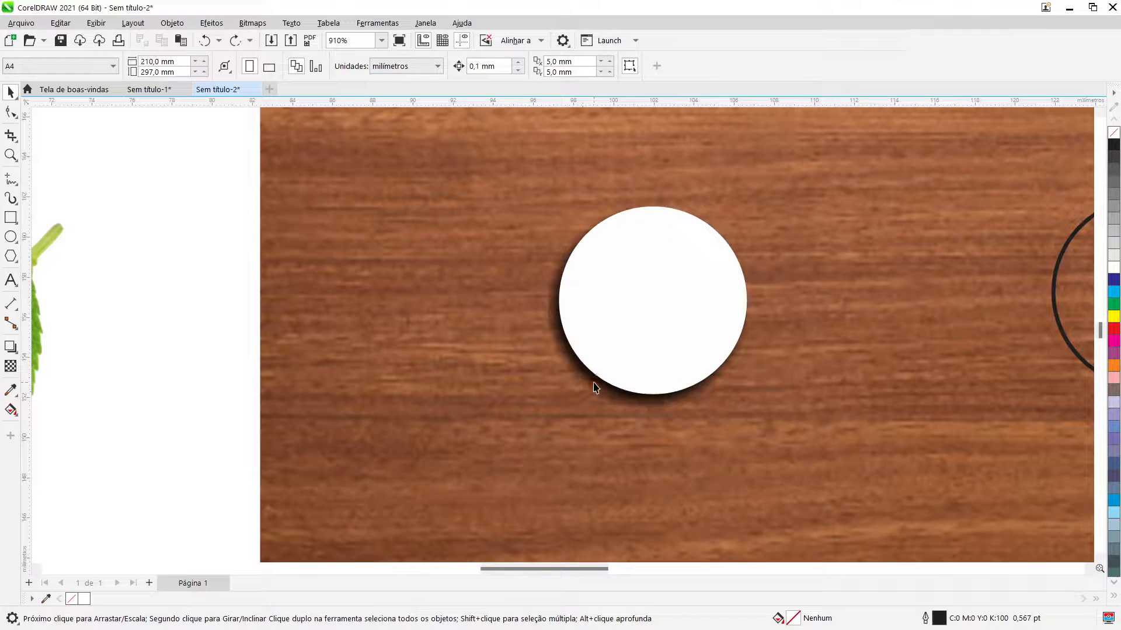
left_click(587, 383)
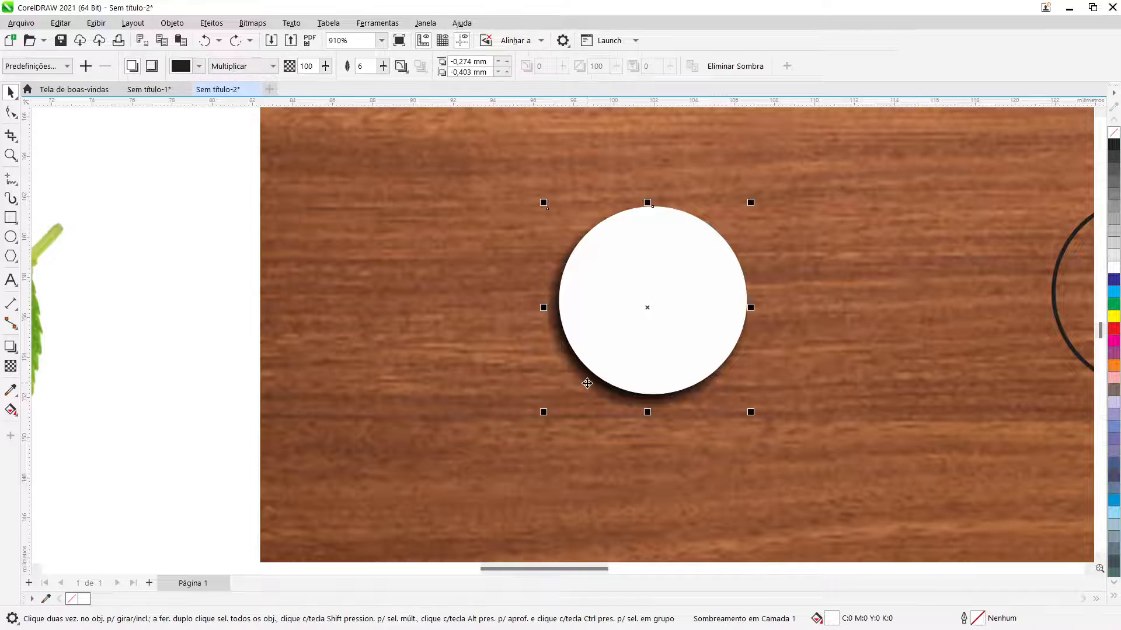
right_click(587, 384)
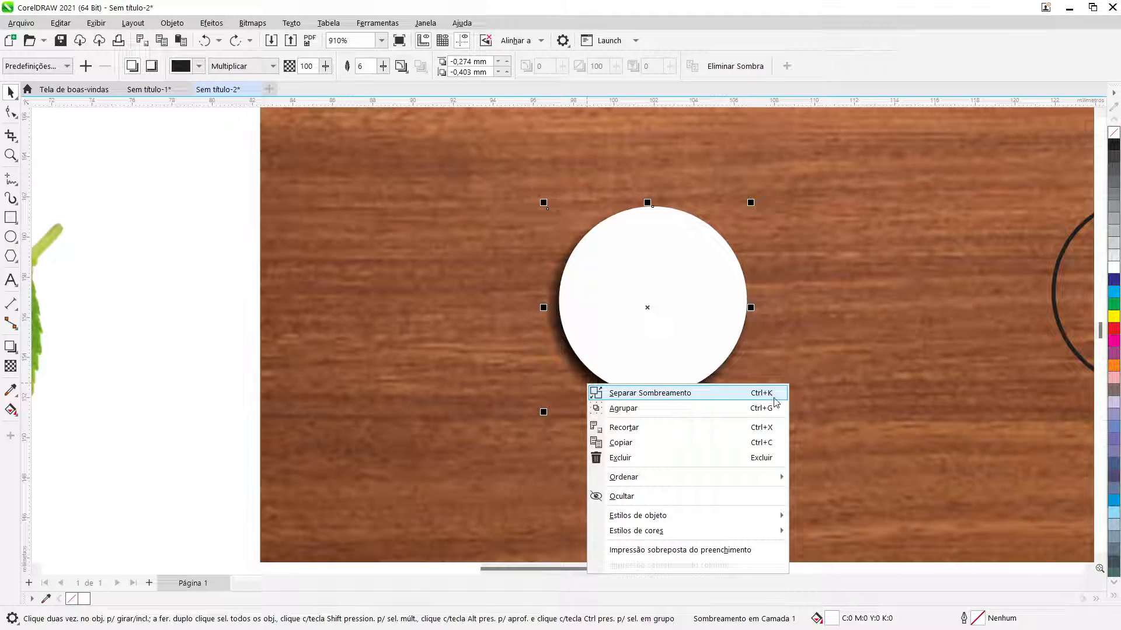
left_click(650, 392)
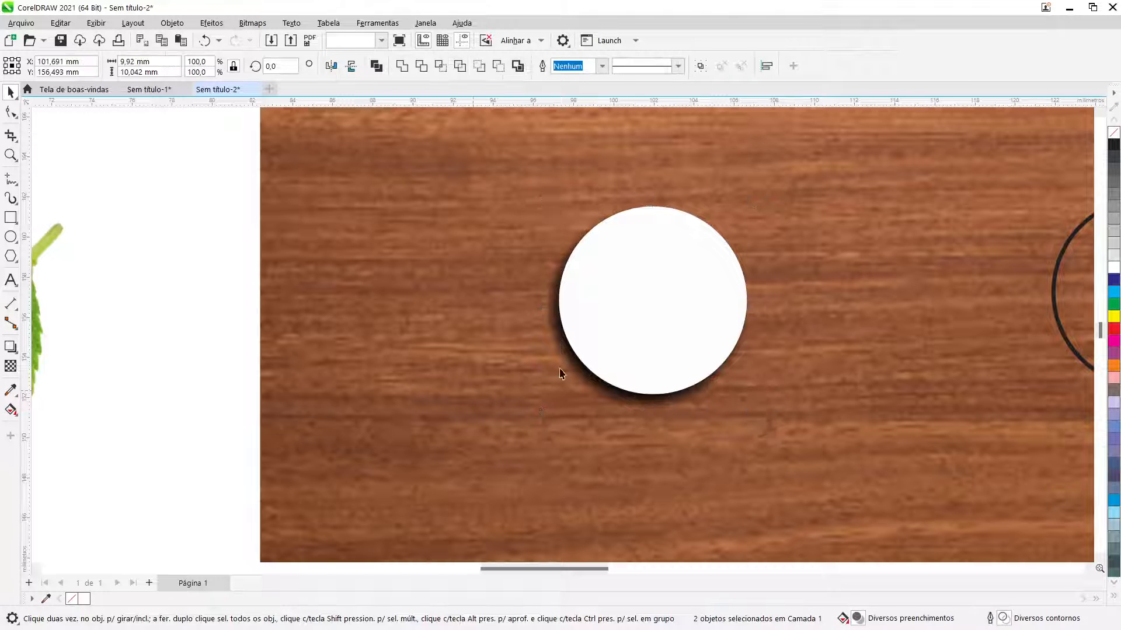
Move the white circle off its separated shadow to inspect the shadow, and undo the move.
key("Escape")
left_click_drag(746, 306, 889, 261)
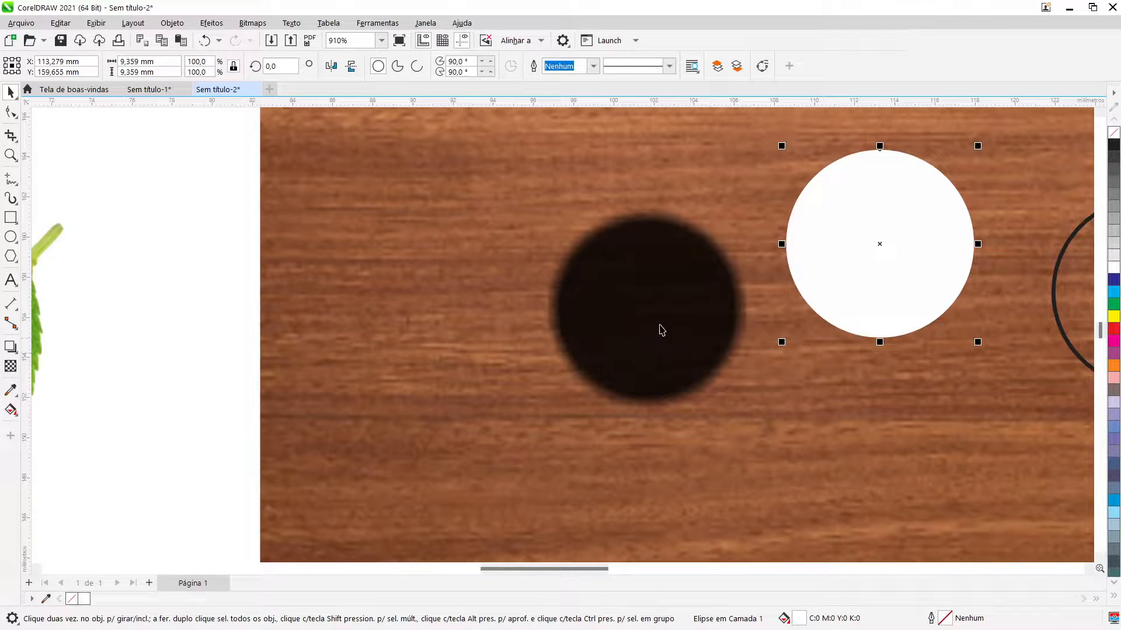
left_click(206, 41)
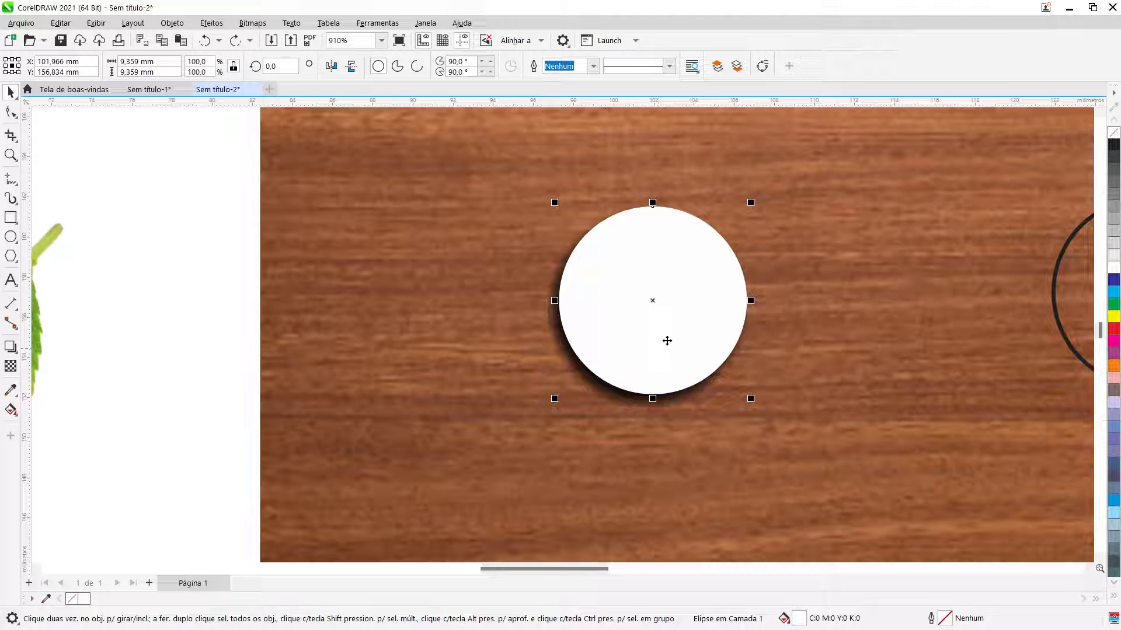
Trim the separated shadow with the white circle, removing the part of the shadow beneath the circle.
key("shift")
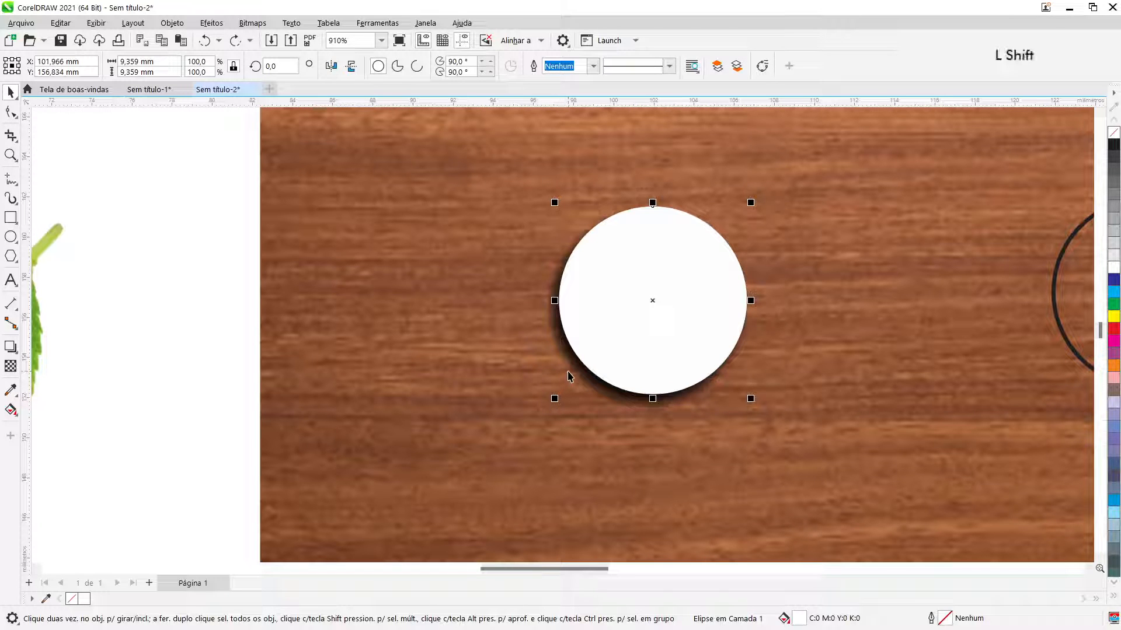
left_click(567, 376, "shift")
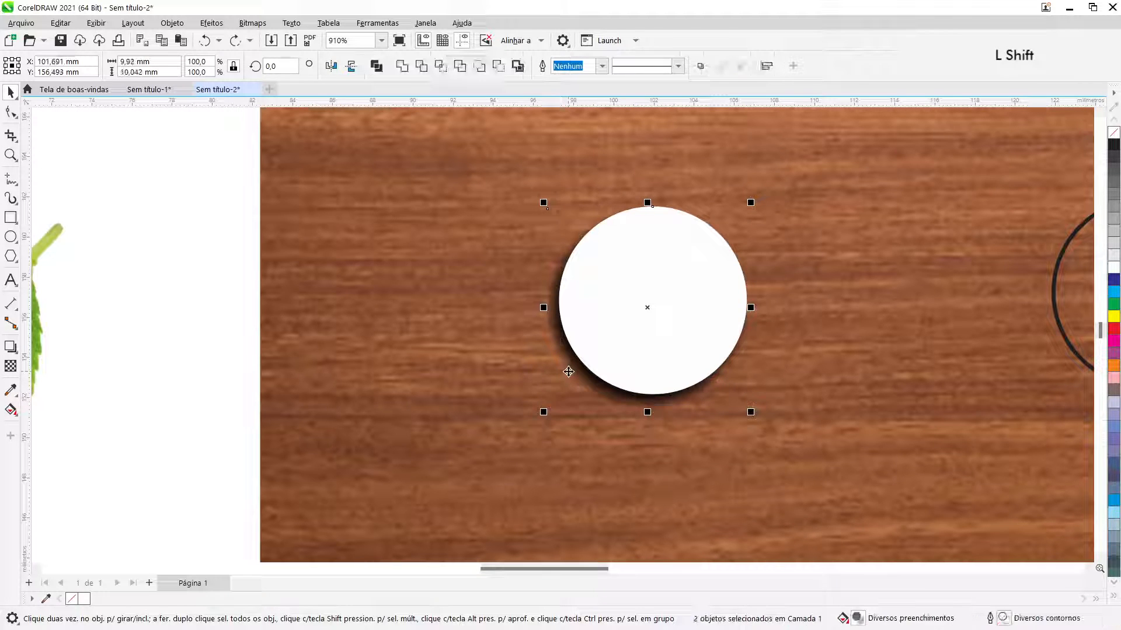
left_click(420, 65)
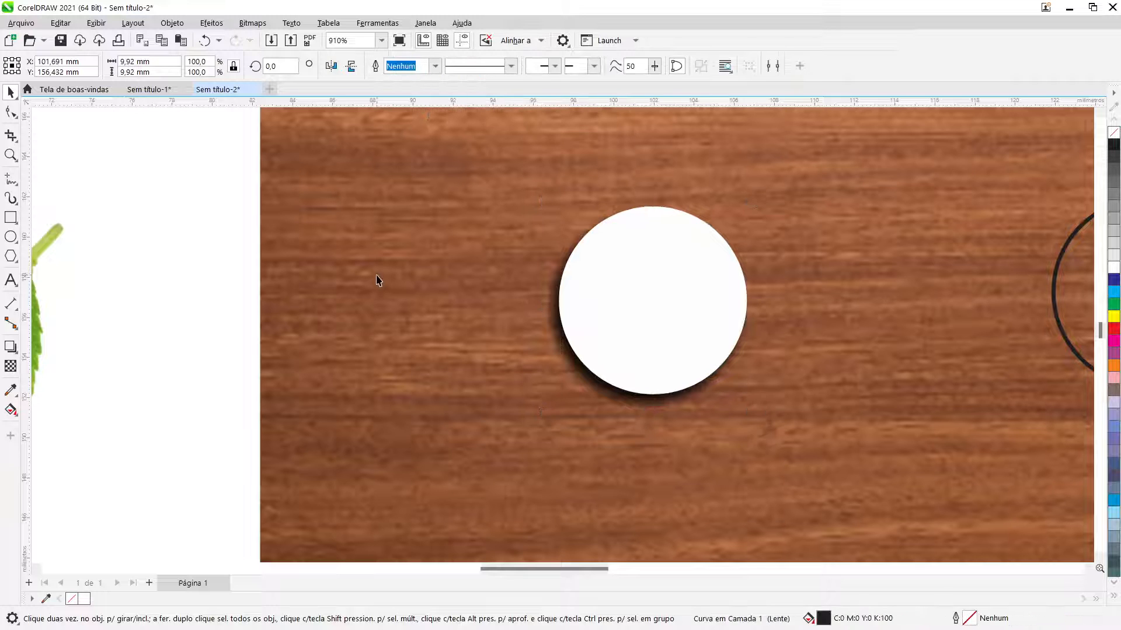
Move the white circle aside to check the trimmed shadow, and undo the move.
left_click_drag(660, 329, 901, 260)
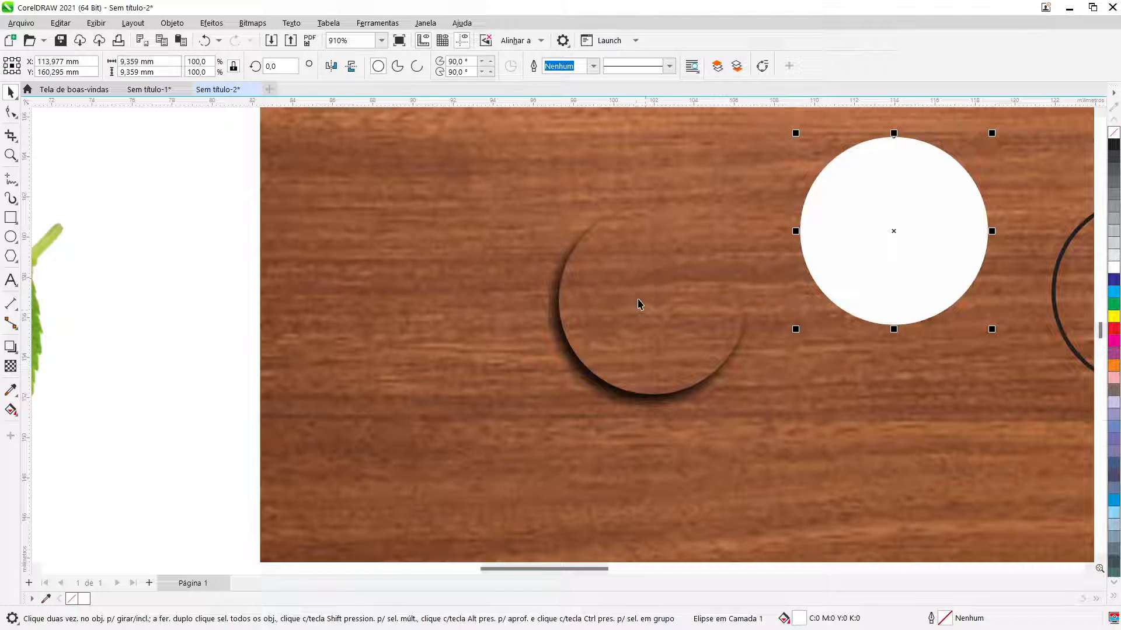
key("Escape")
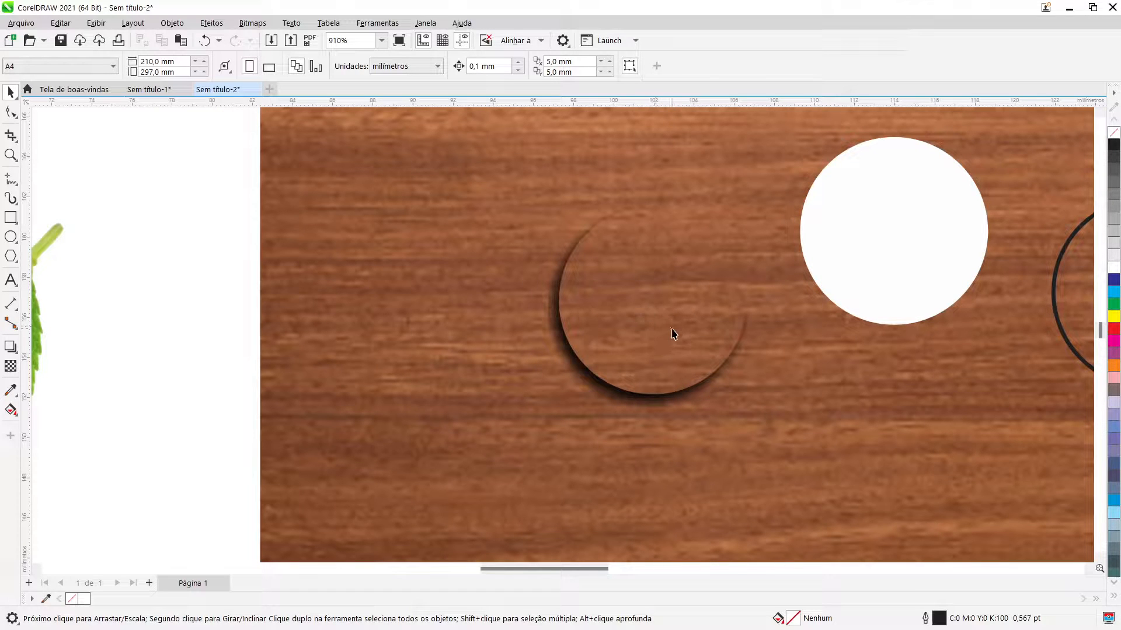
key("ctrl+z")
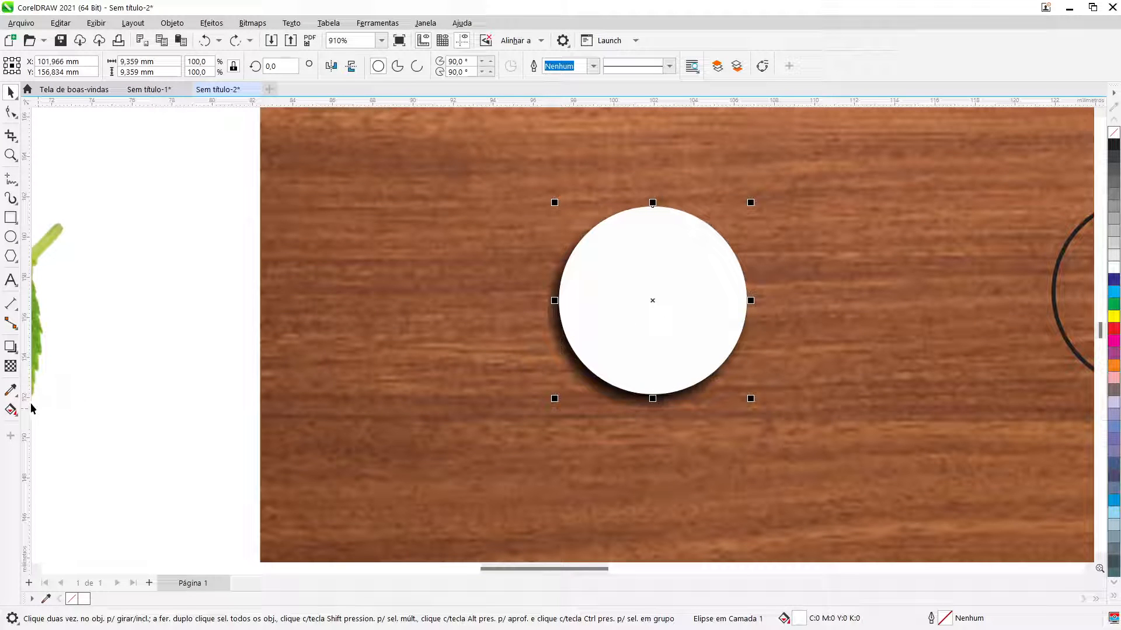
Give the circle a linear gradient fill from black at its upper right to white at its lower left.
left_click(11, 410)
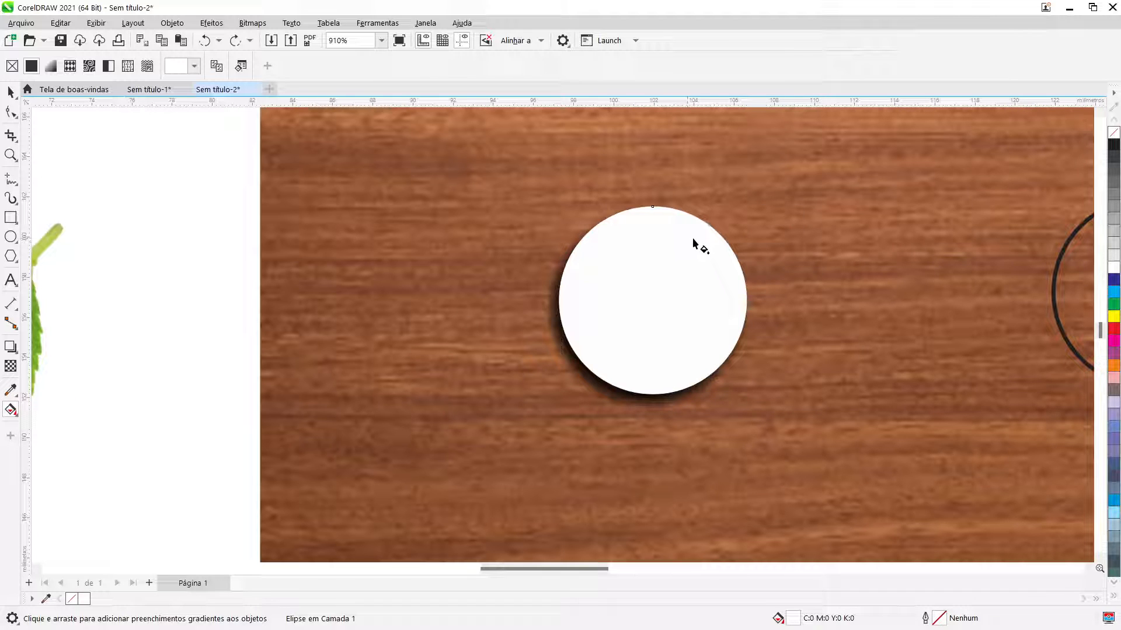
left_click_drag(704, 235, 608, 366)
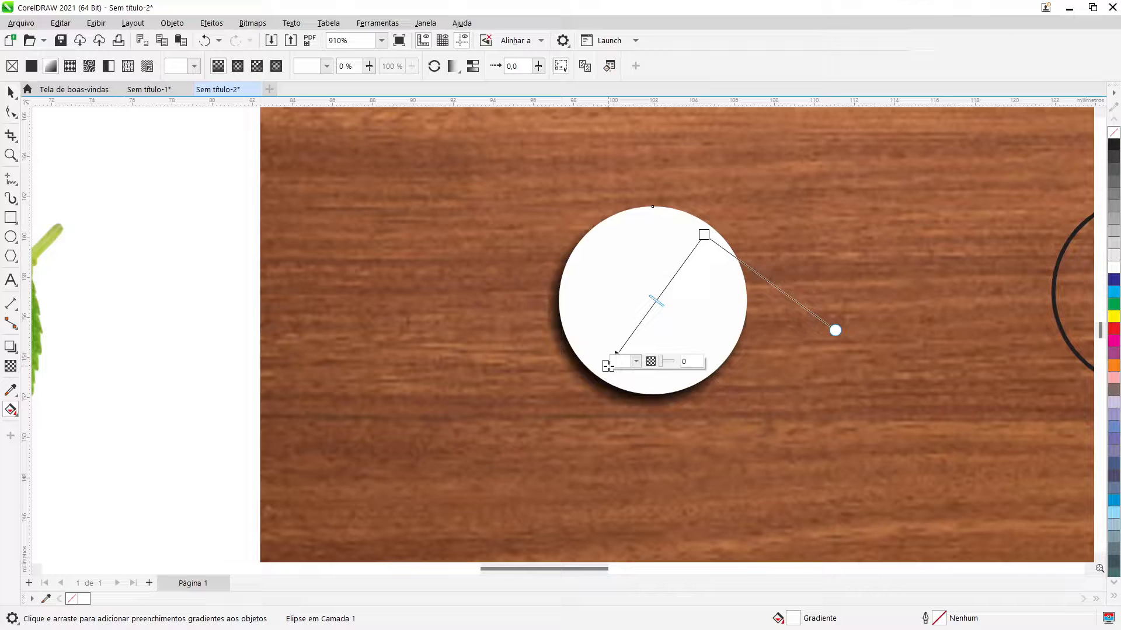
left_click(704, 235)
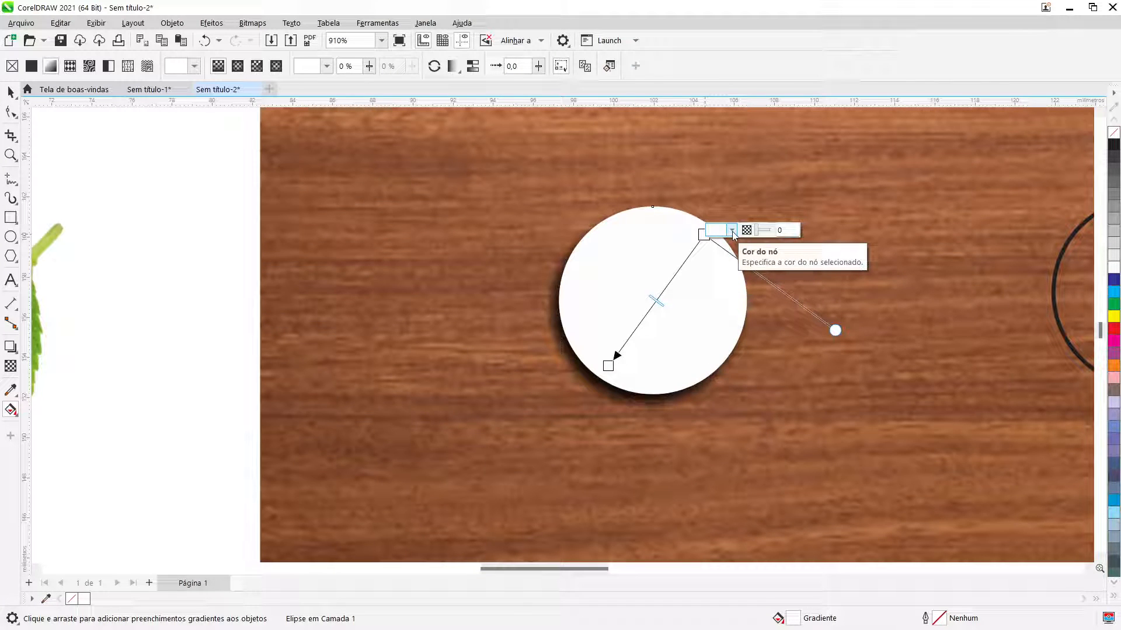
left_click(732, 231)
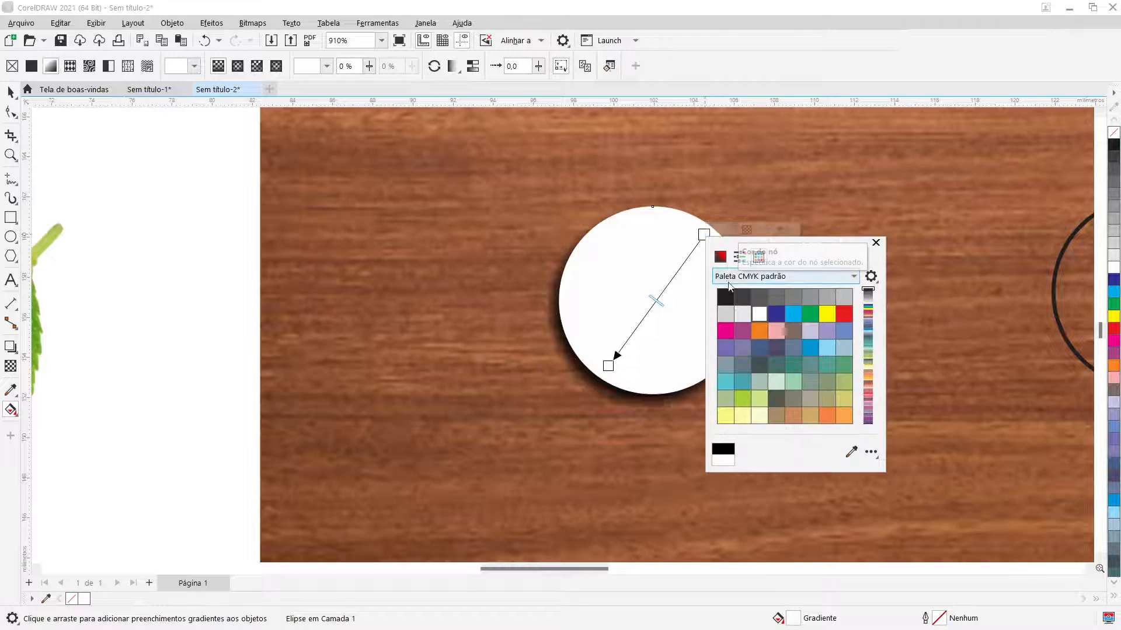
left_click(725, 297)
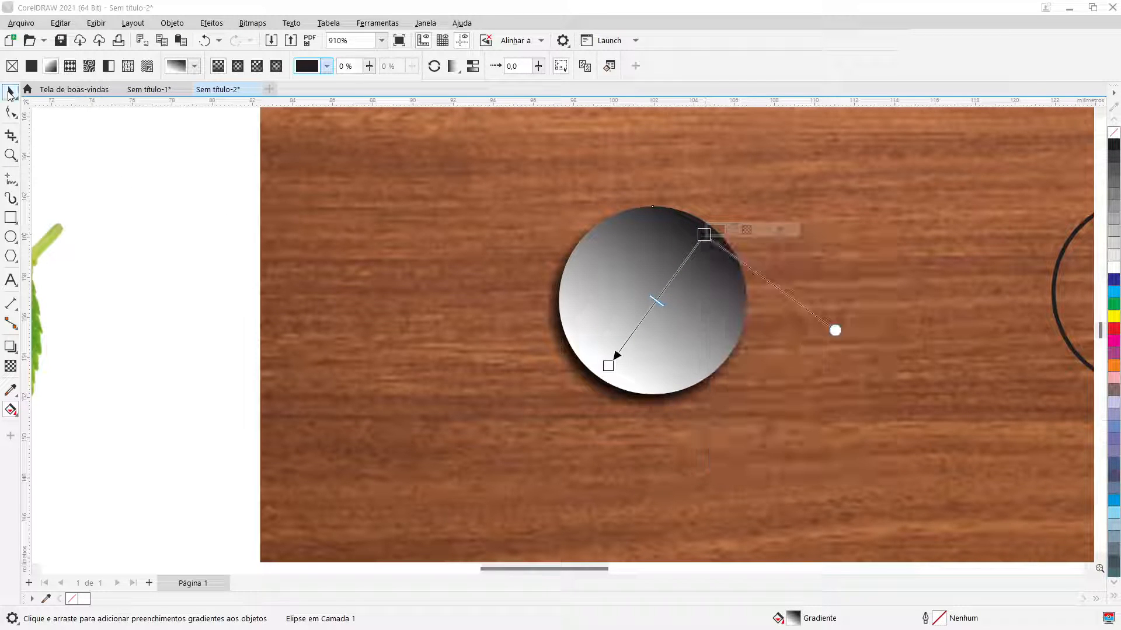
left_click(10, 92)
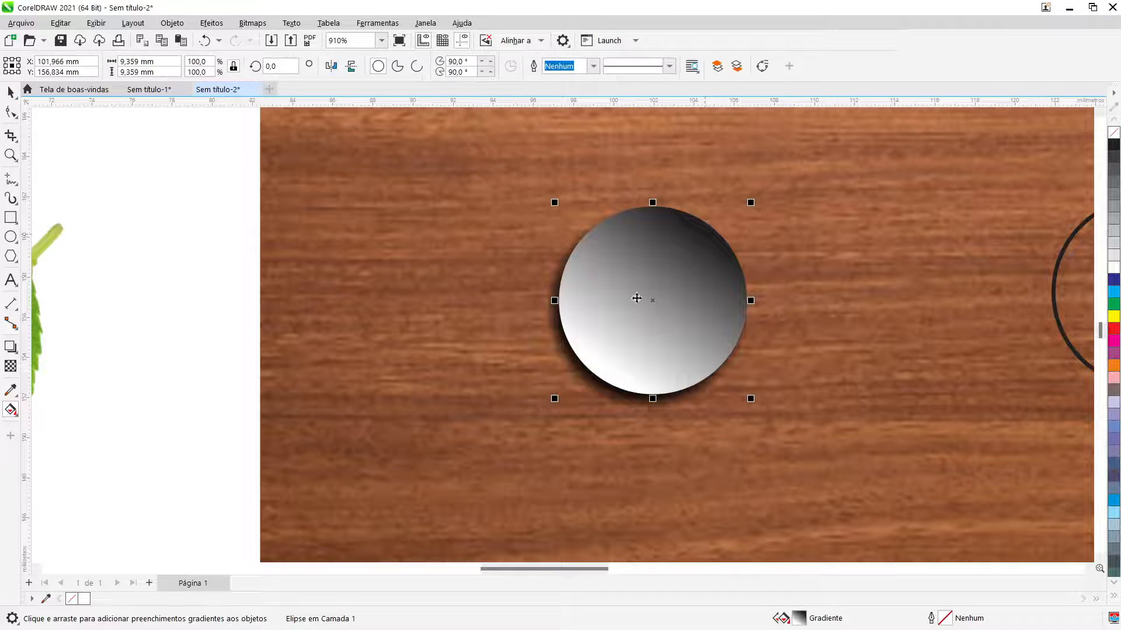
Apply a uniform transparency of 50 to the gradient circle with the Sobrepor merge mode.
left_click(11, 366)
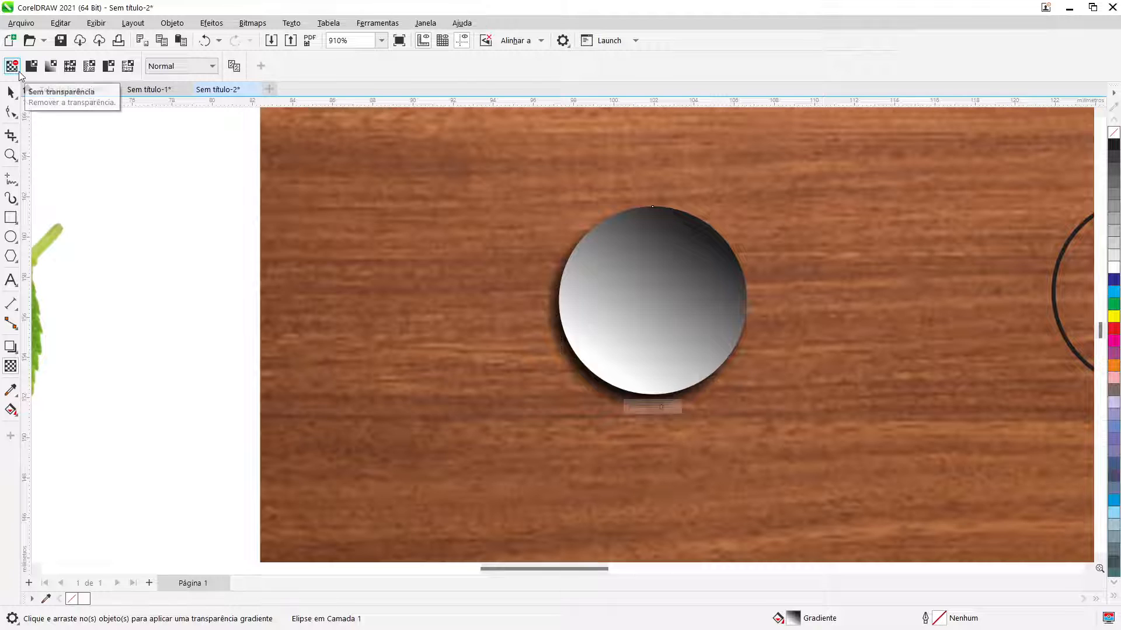
left_click(31, 66)
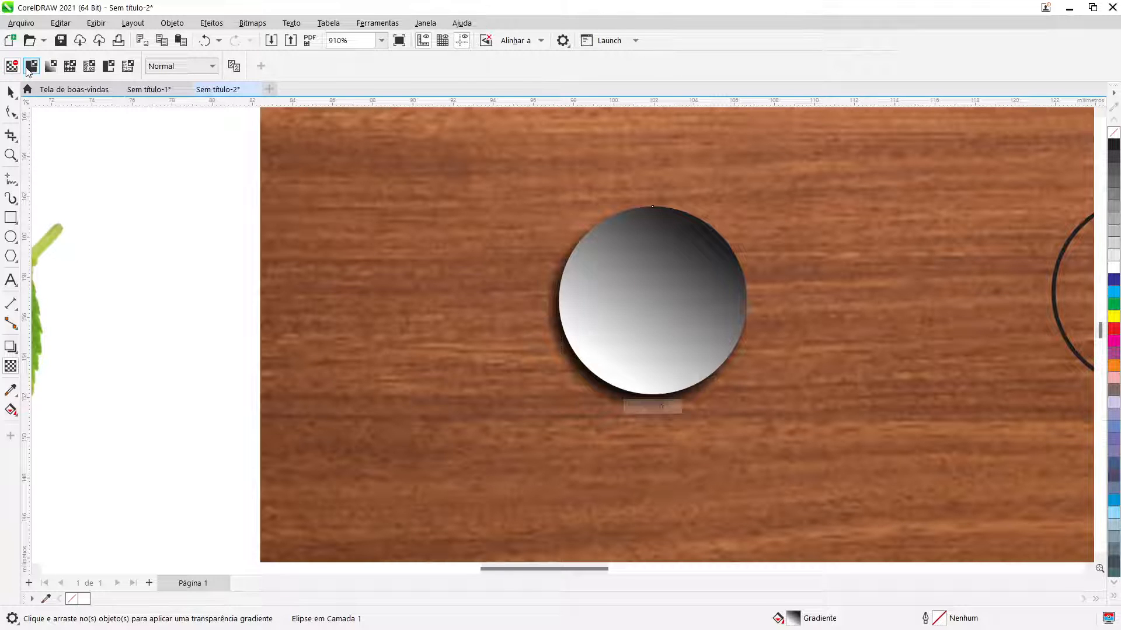
left_click(214, 66)
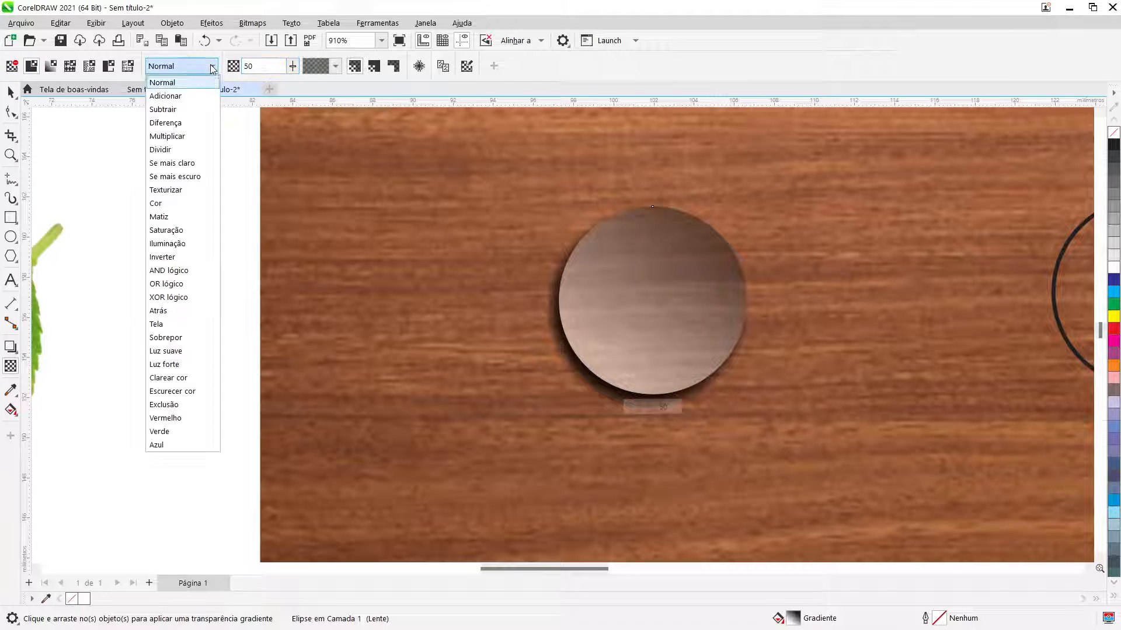
left_click(190, 340)
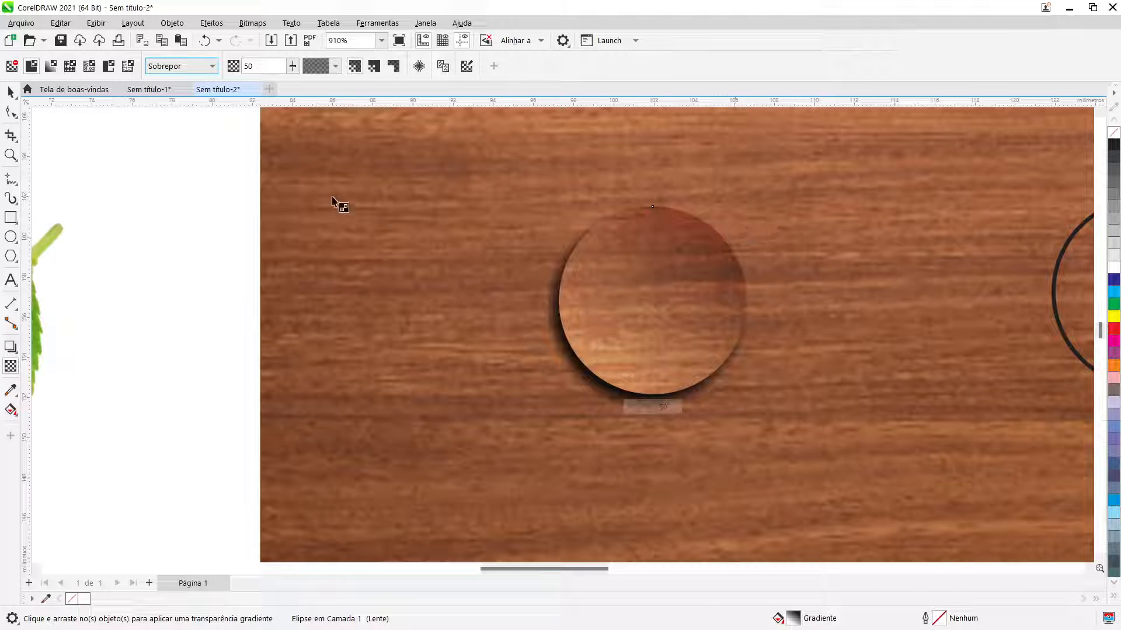
left_click(11, 92)
key("space")
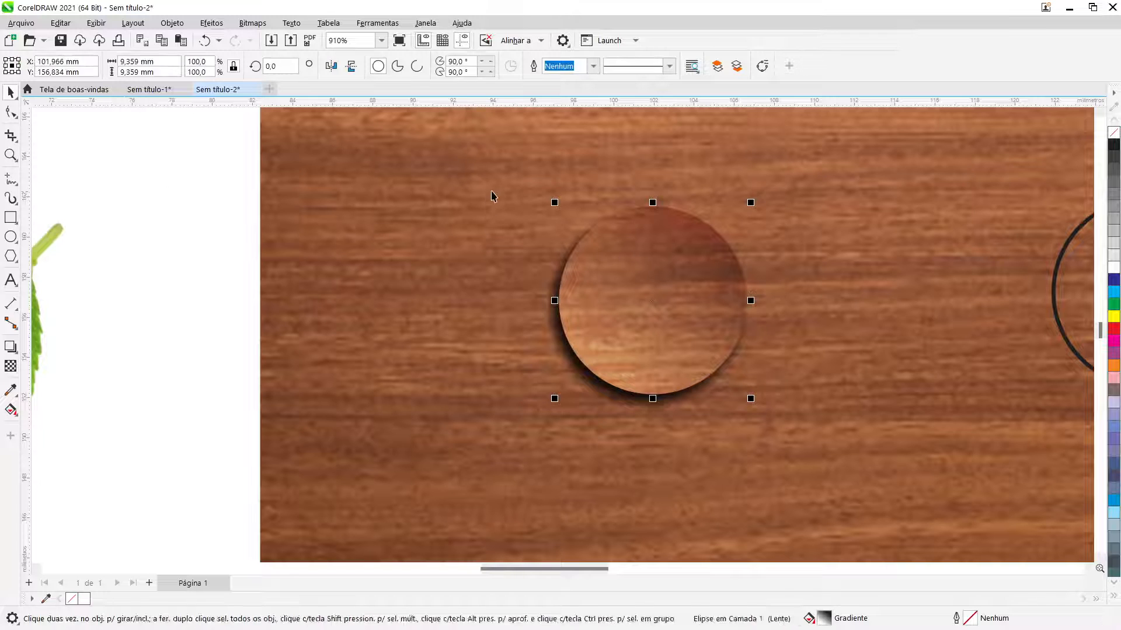
Select the transparent circle together with its shadow and move both slightly down and left on the wood.
left_click_drag(519, 179, 830, 450)
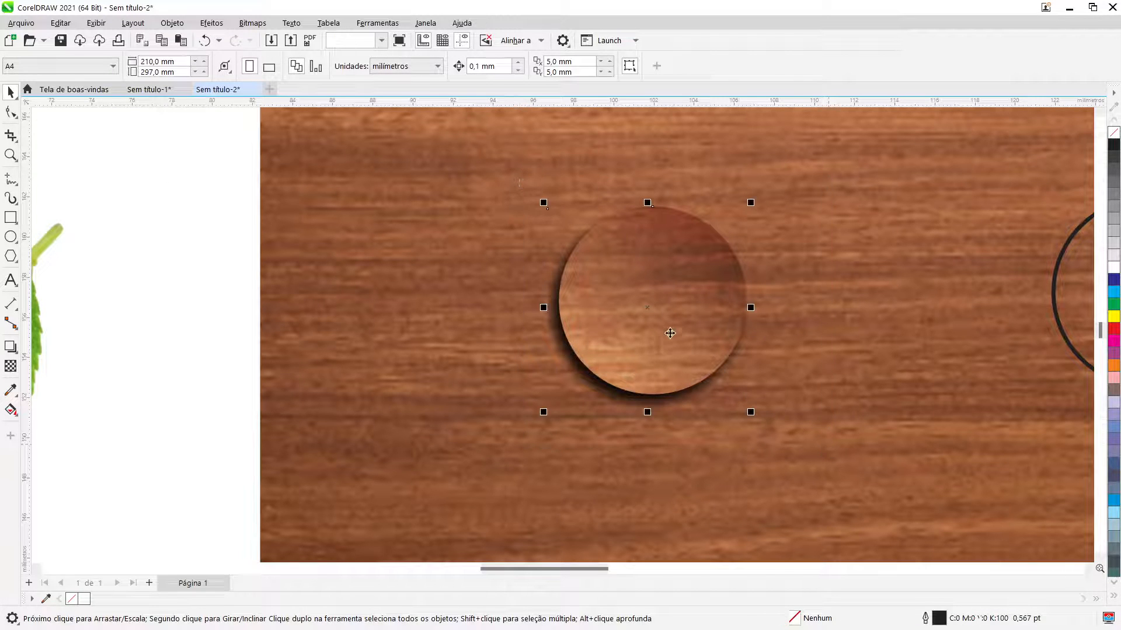
left_click_drag(669, 328, 698, 349)
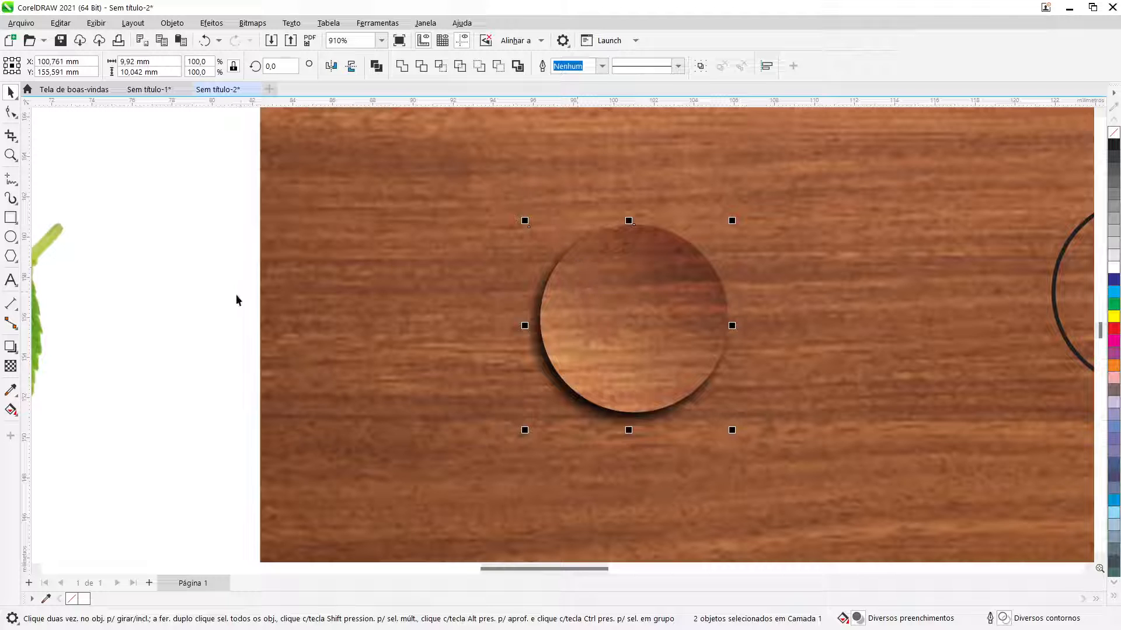
left_click(172, 316)
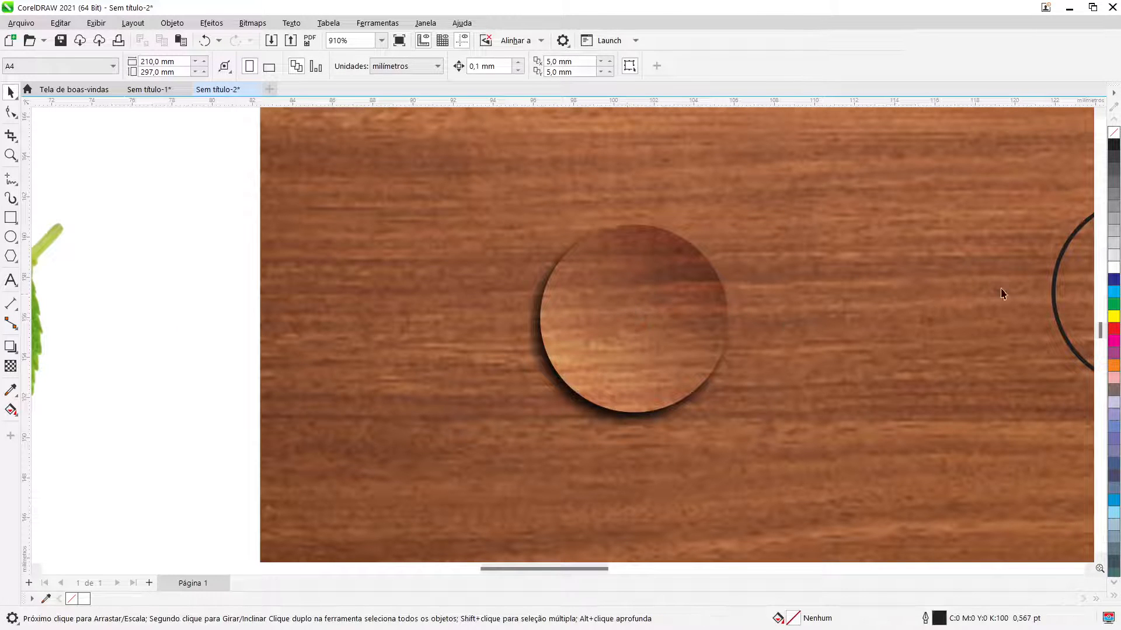
Reshape the outlined circle into an ellipse about 6.5 by 4.2 mm inside the upper part of the transparent circle and fill it white.
left_click_drag(1070, 292, 838, 304)
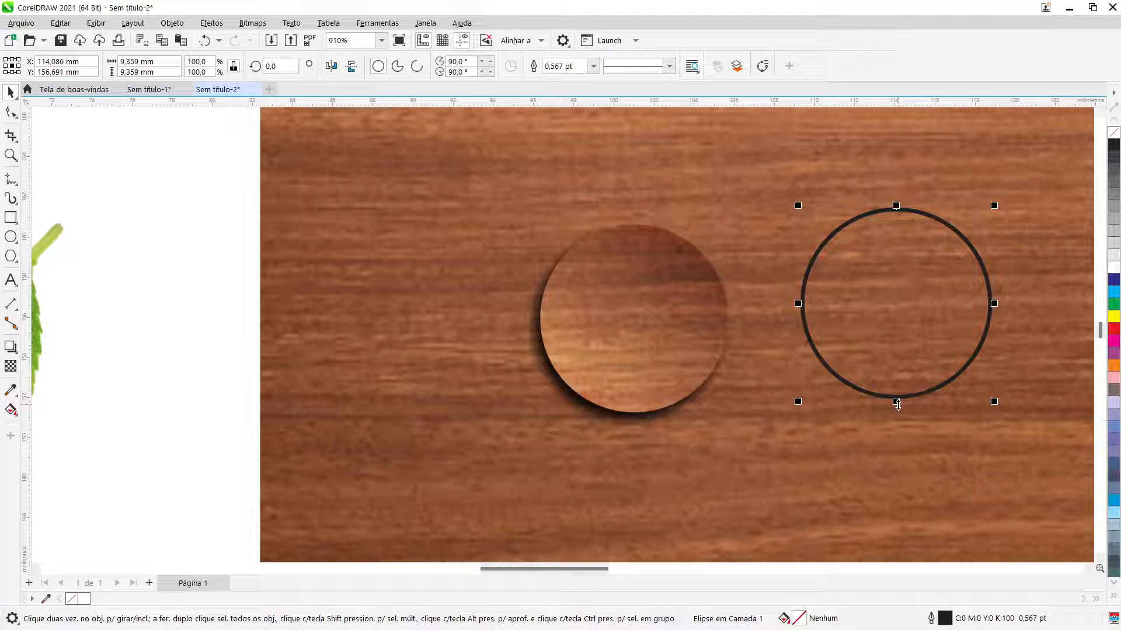
left_click_drag(898, 404, 898, 339)
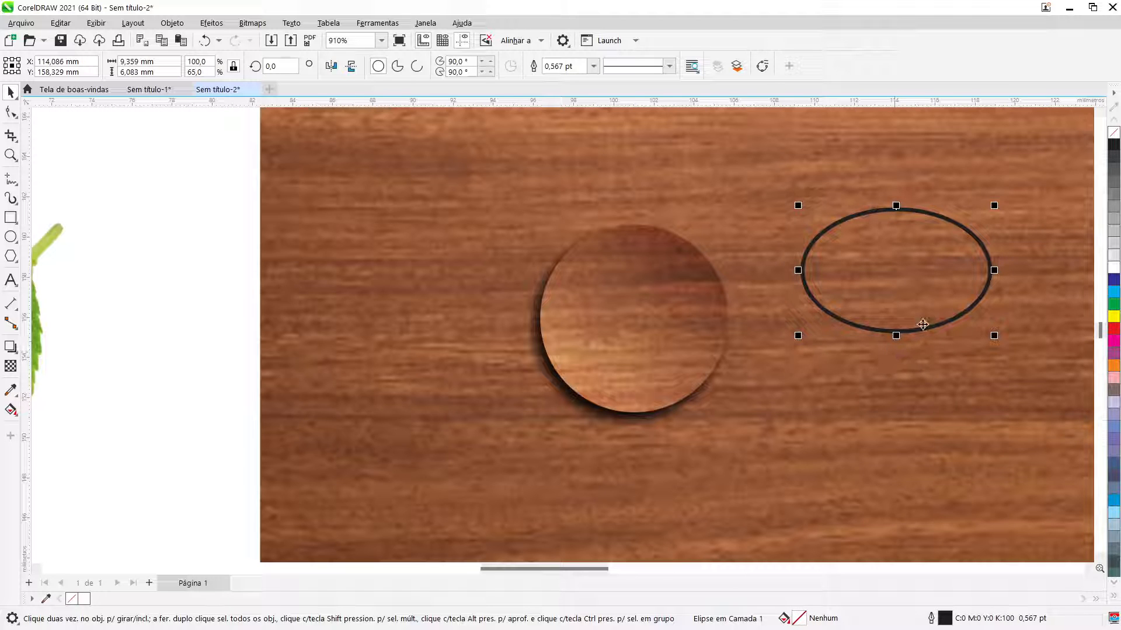
left_click_drag(962, 278, 705, 300)
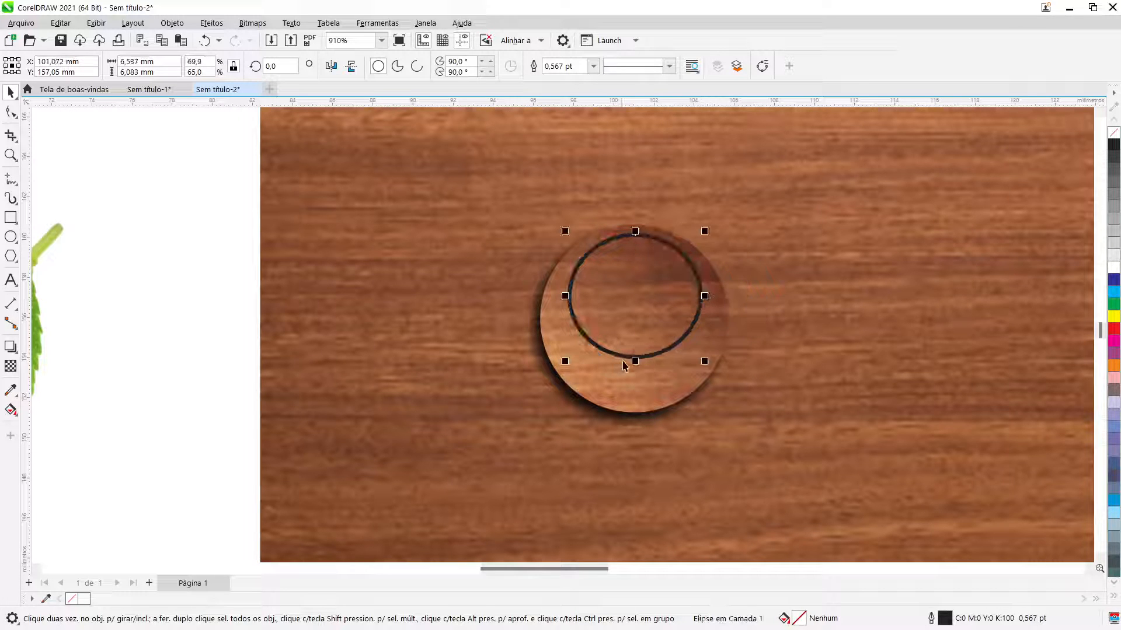
left_click_drag(635, 361, 654, 324)
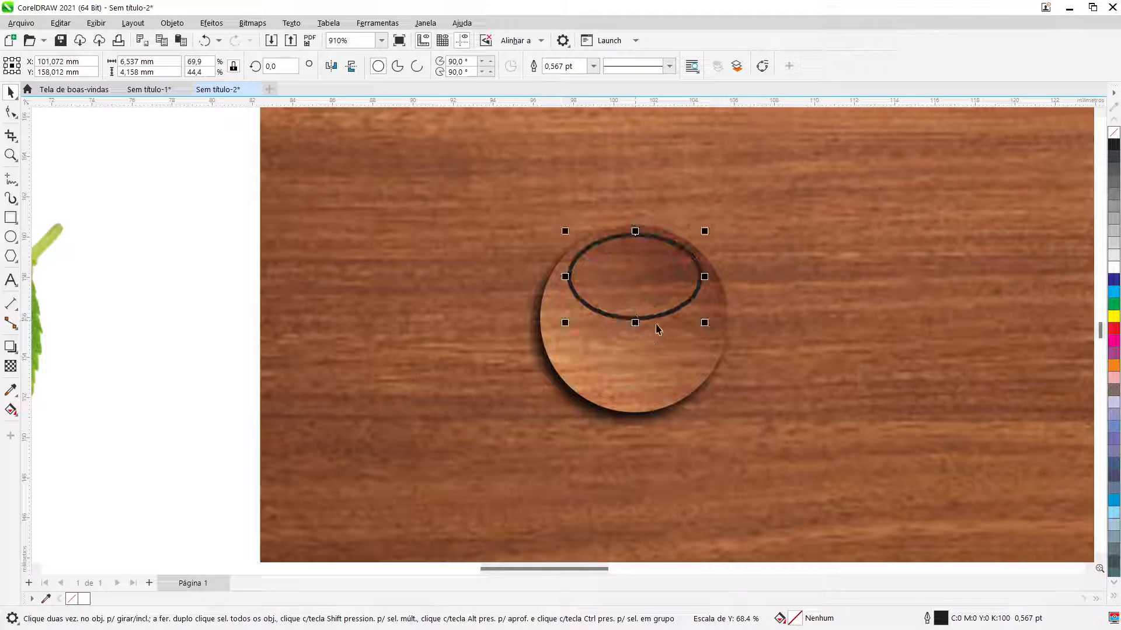
left_click(1112, 269)
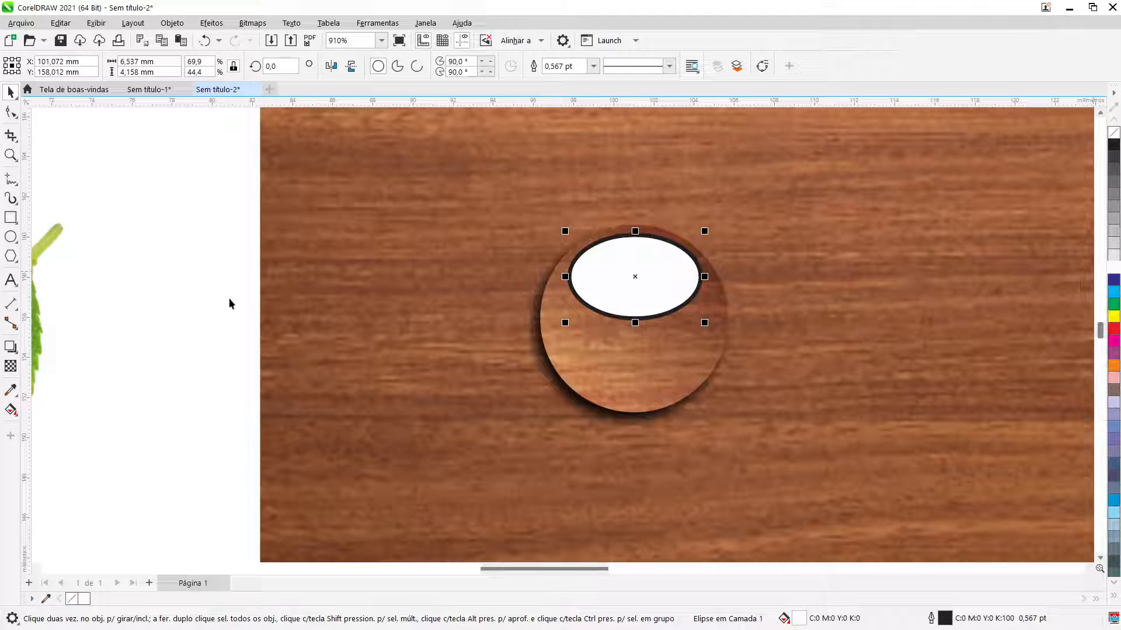
Apply a linear gradient transparency to the white ellipse, fading from its upper edge to its lower edge, and remove its outline.
left_click(10, 366)
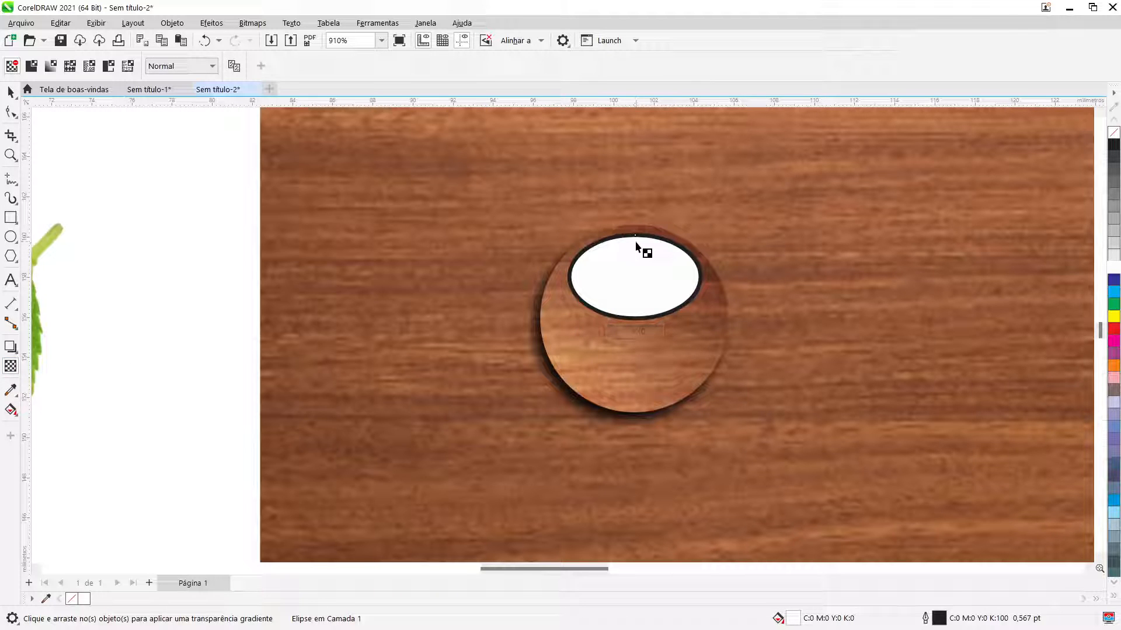
left_click_drag(635, 242, 635, 311)
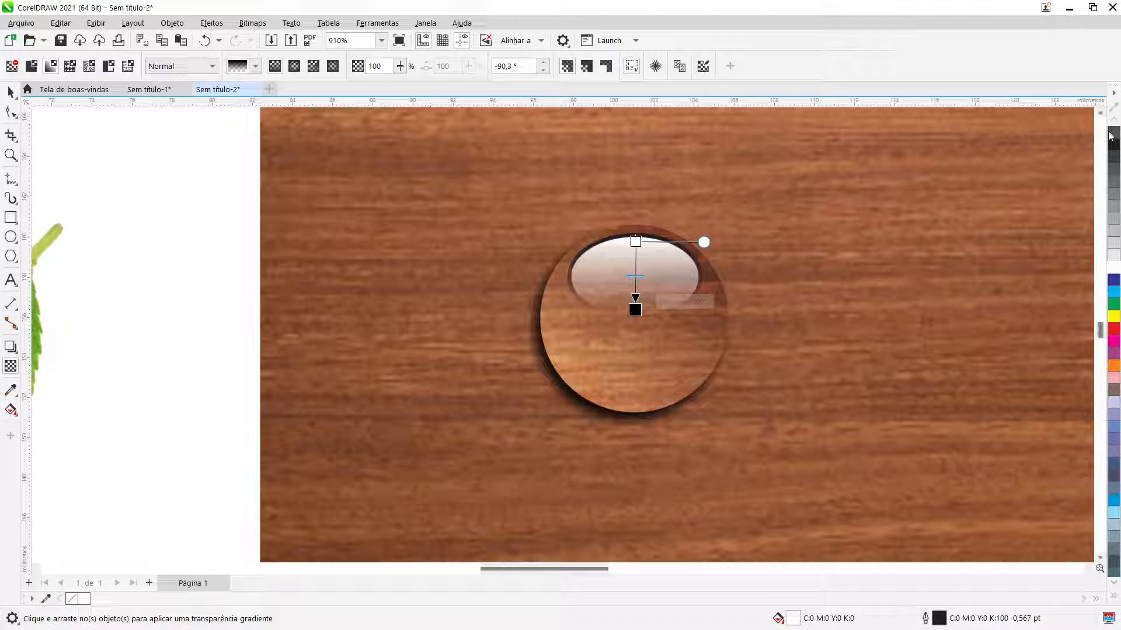
right_click(1112, 136)
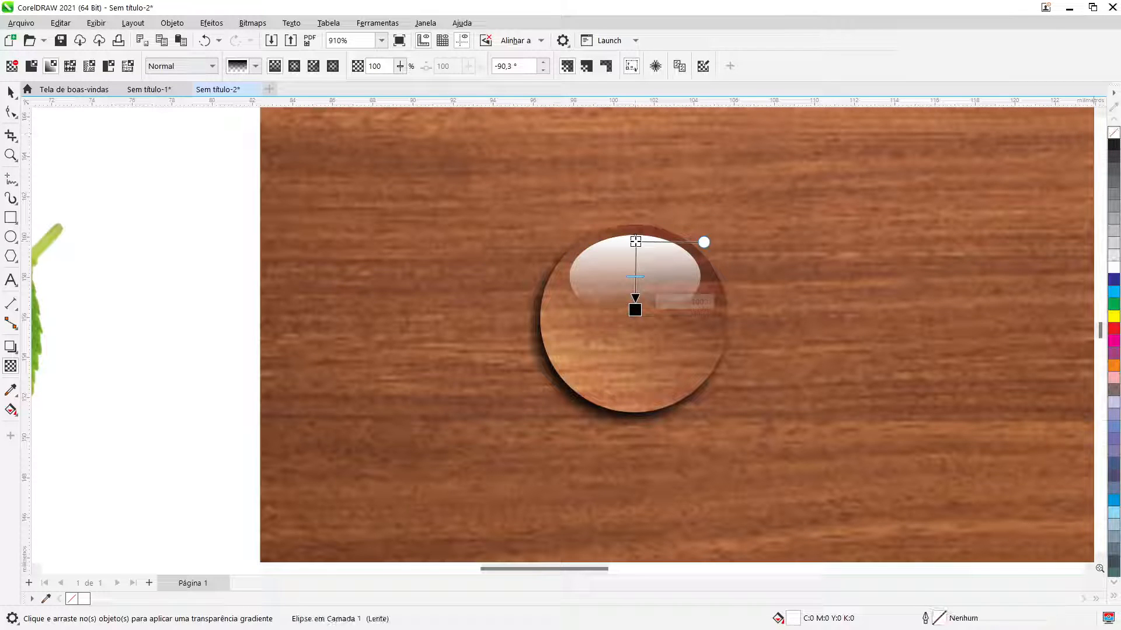
Shift the highlight's gradient transparency upward so it starts above the drop and ends near the middle of the ellipse.
left_click_drag(635, 241, 635, 206)
left_click_drag(635, 310, 635, 278)
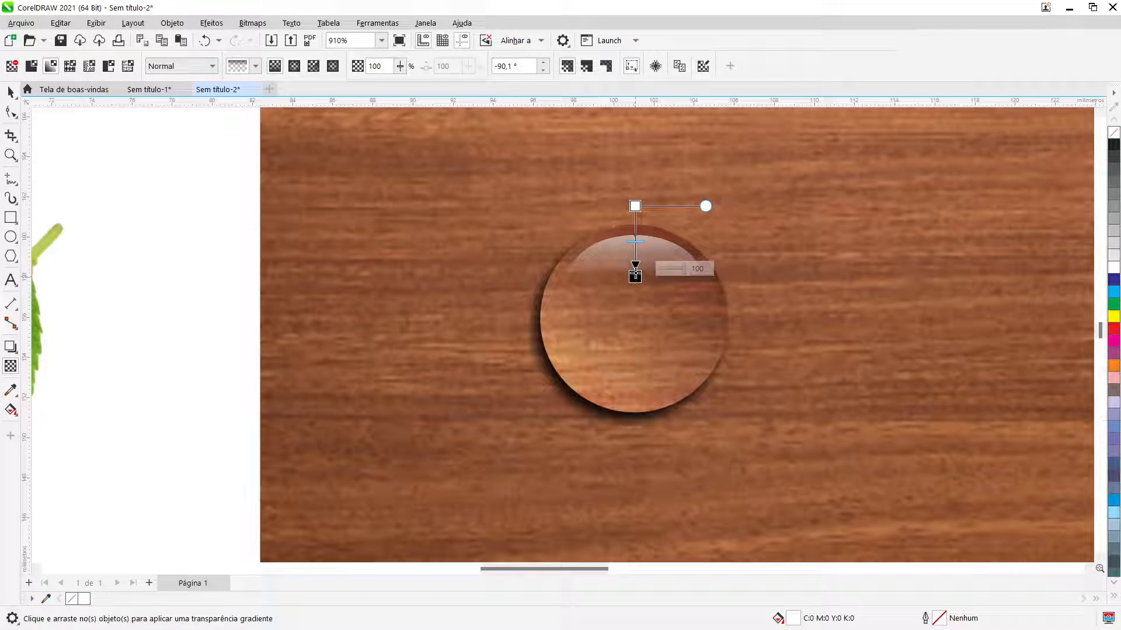
left_click_drag(636, 206, 635, 176)
scroll(708, 313, "down", 5)
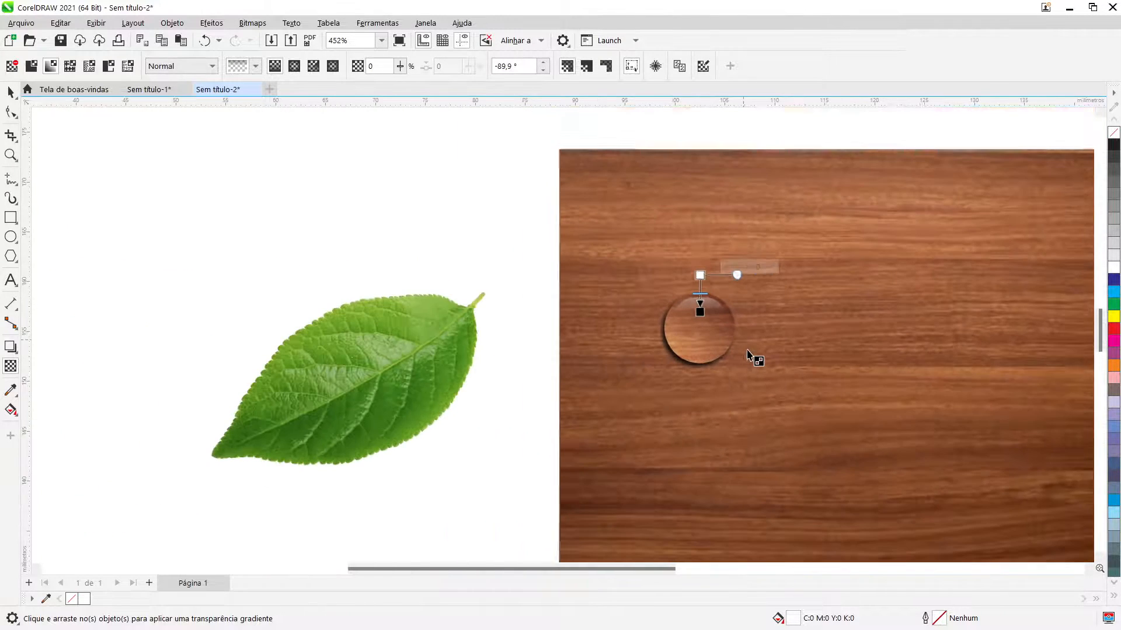
scroll(750, 363, "down", 1)
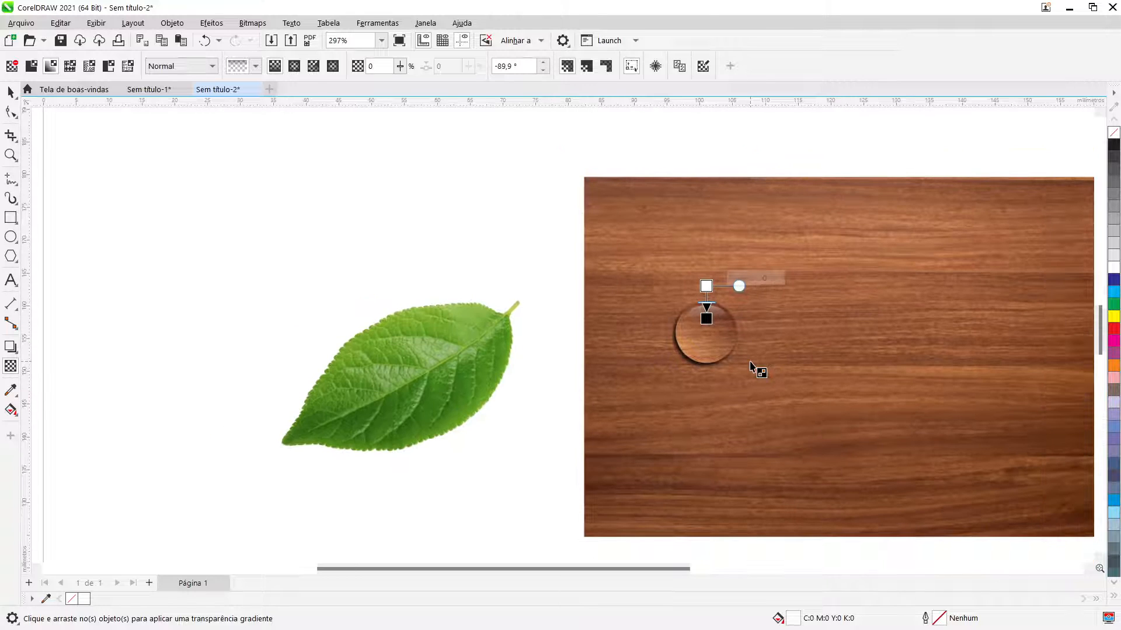
scroll(747, 368, "up", 5)
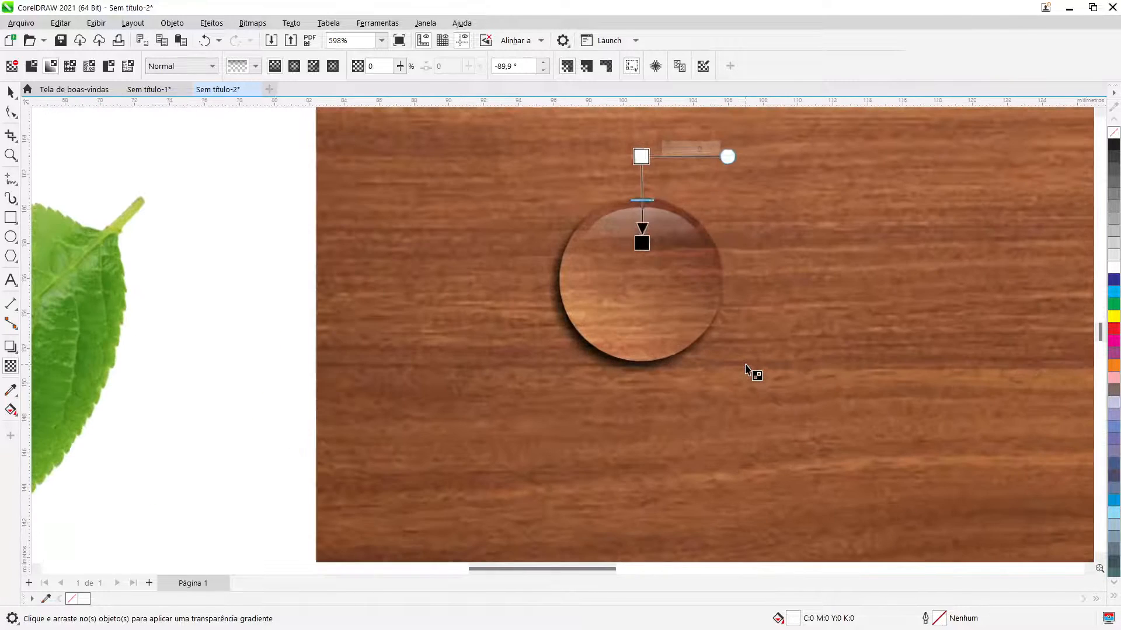
left_click_drag(641, 242, 643, 251)
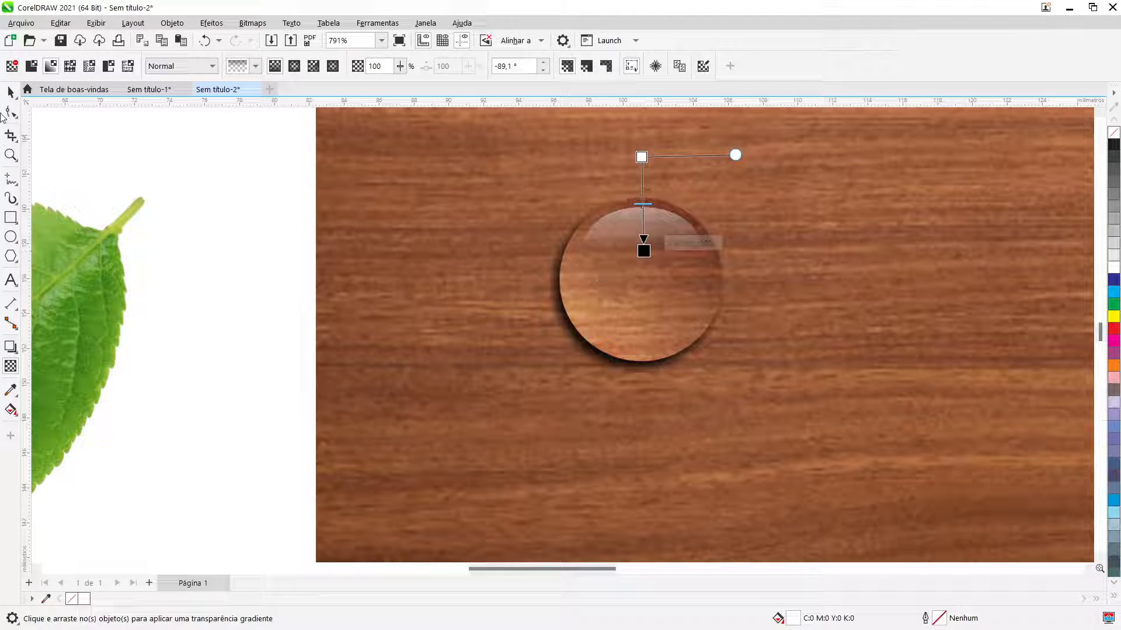
Convert the highlight ellipse to curves and pull its bottom node up to about mid-height to bend the lower edge inward.
left_click(11, 111)
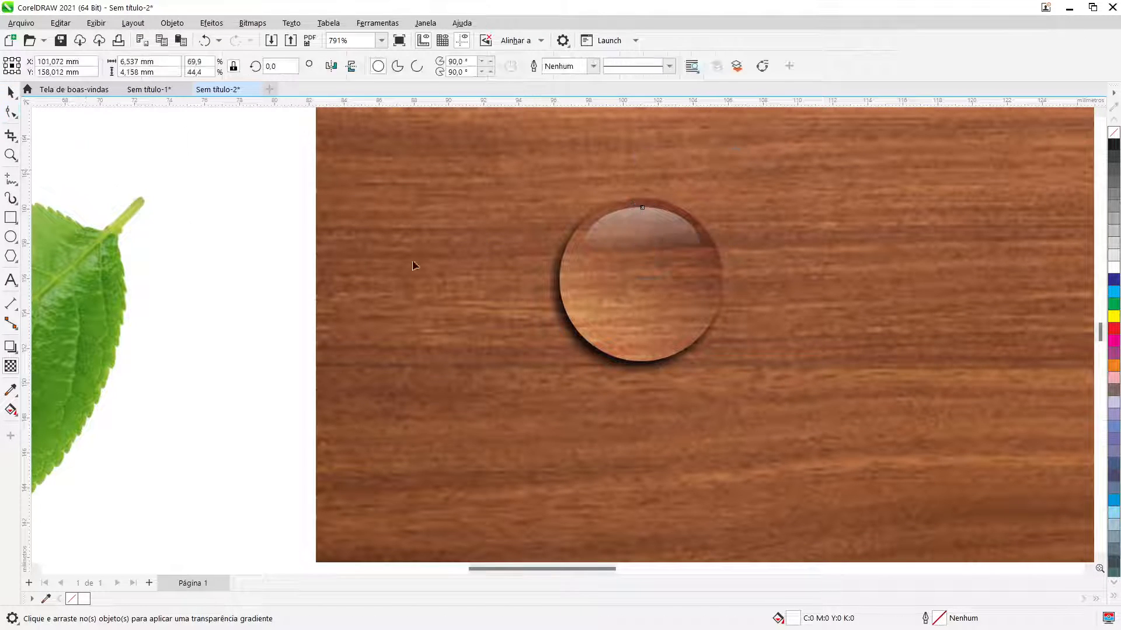
key("ctrl+q")
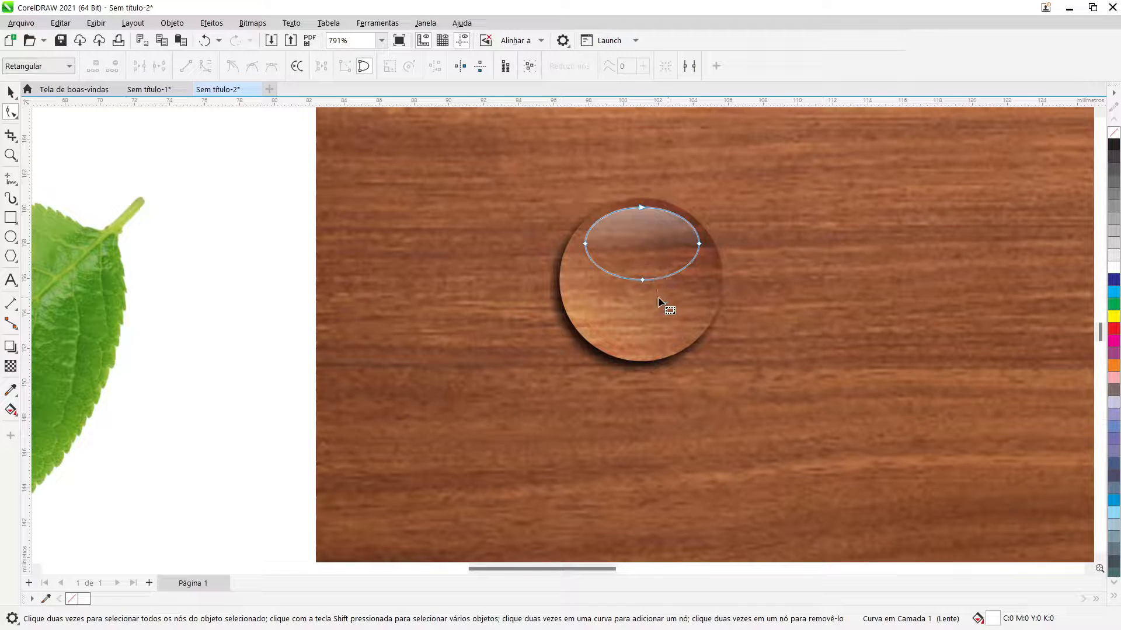
left_click(641, 279)
scroll(645, 280, "up", 2)
left_click_drag(644, 281, 644, 234)
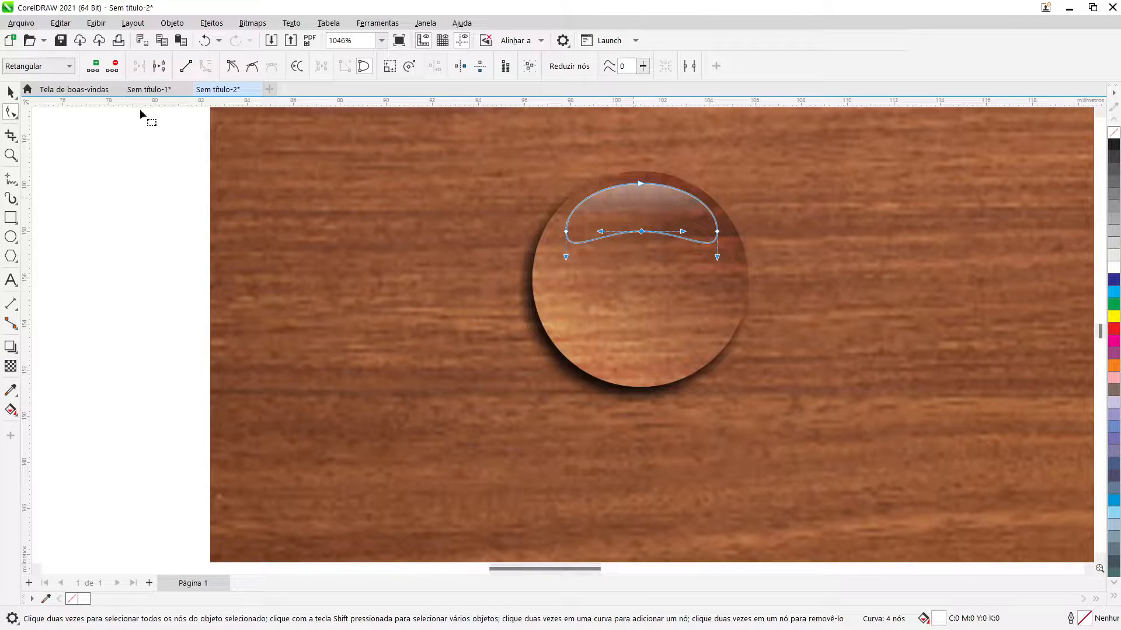
left_click(10, 92)
left_click(132, 244)
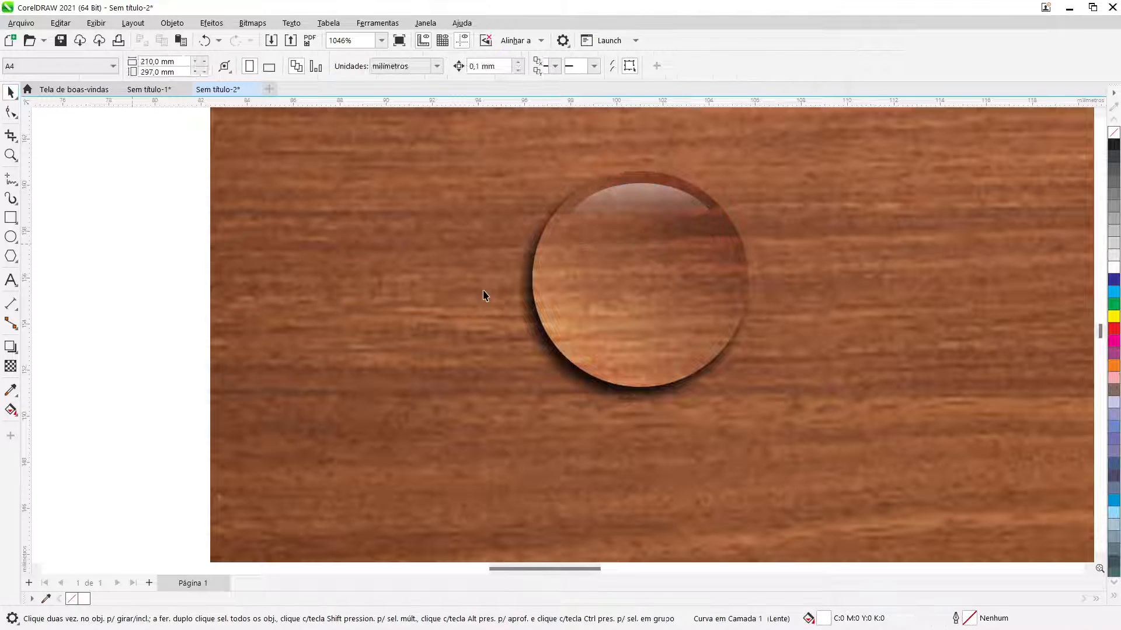
Select the highlight, transparent circle and shadow of the drop and group the three objects.
scroll(688, 315, "down", 6)
scroll(694, 325, "down", 5)
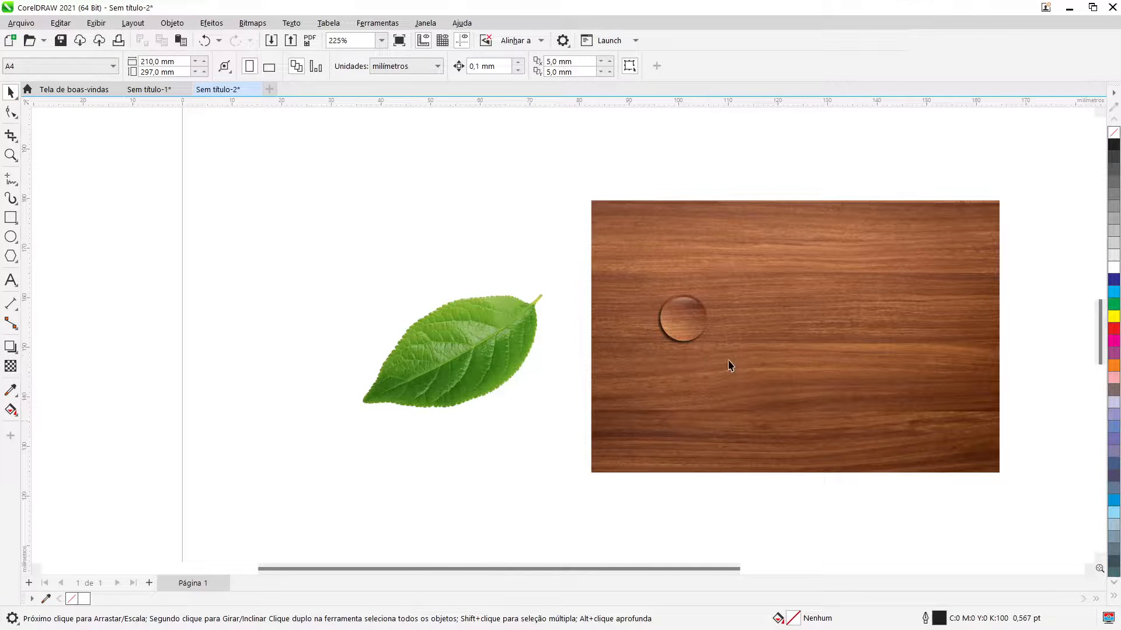
scroll(683, 347, "up", 9)
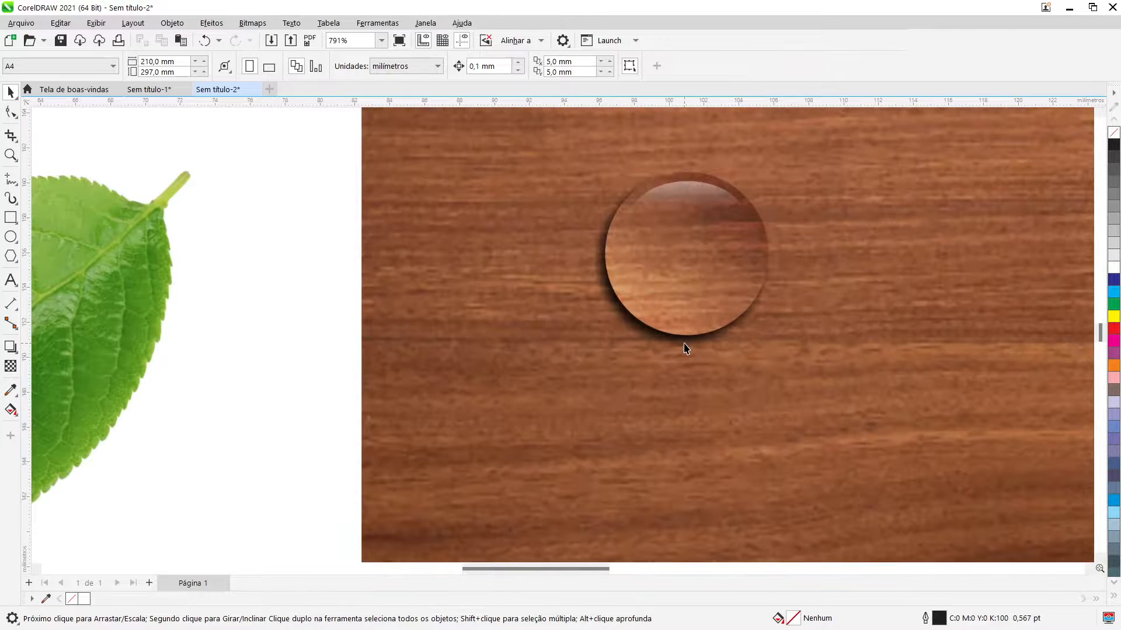
scroll(685, 347, "down", 5)
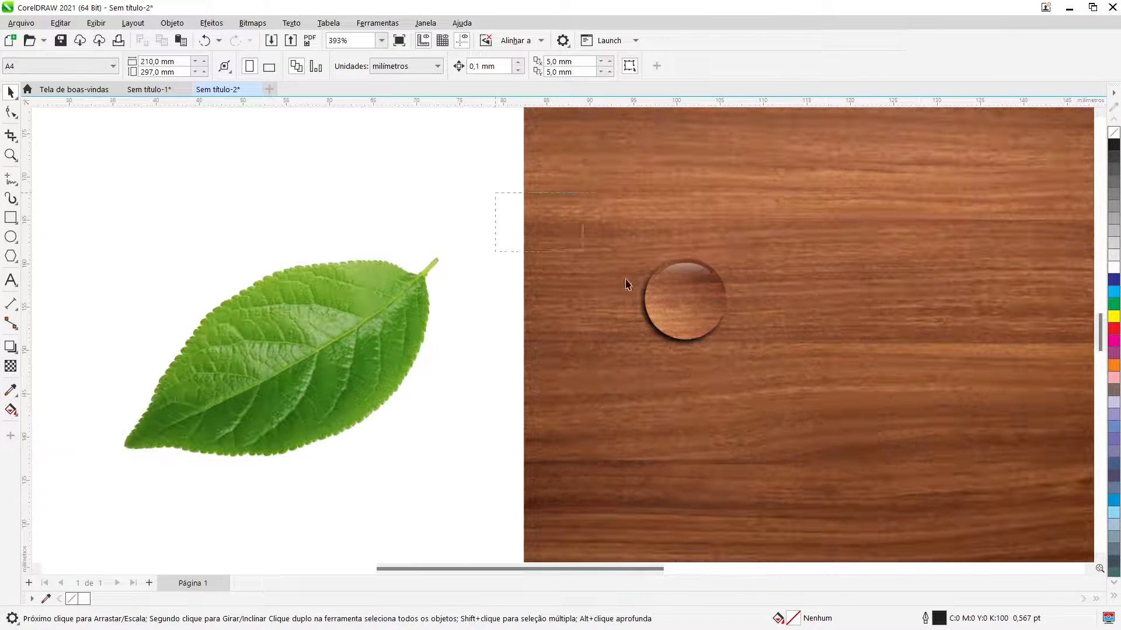
left_click_drag(626, 284, 824, 420)
key("ctrl")
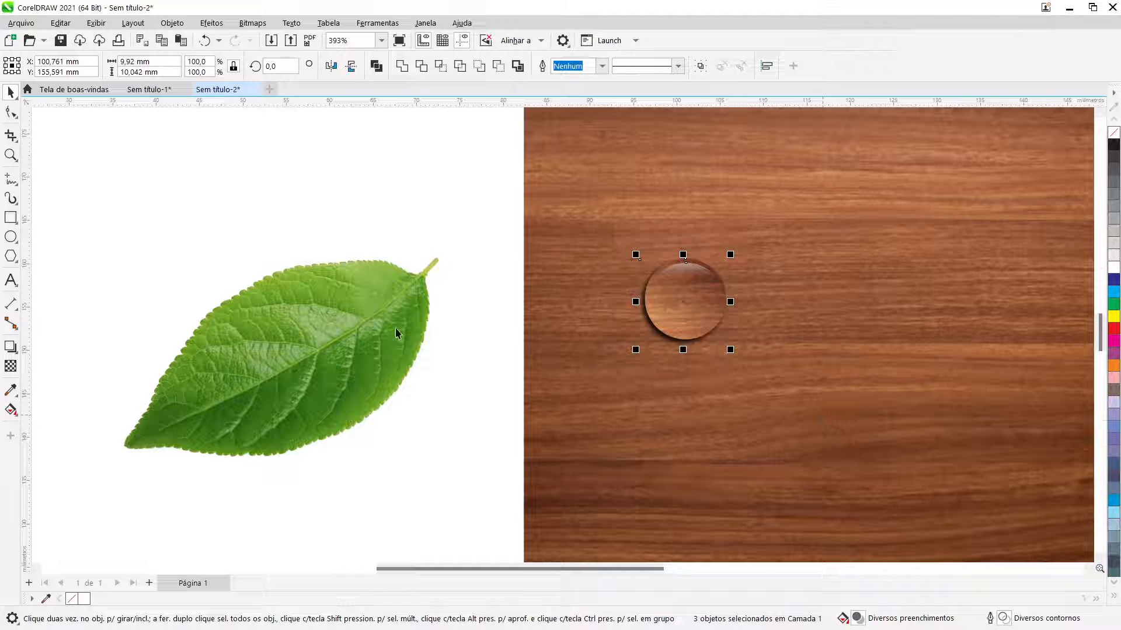
key("ctrl+g")
Move the leaf image onto the wood texture so its upper-left part lies under the water drop.
left_click_drag(293, 369, 773, 364)
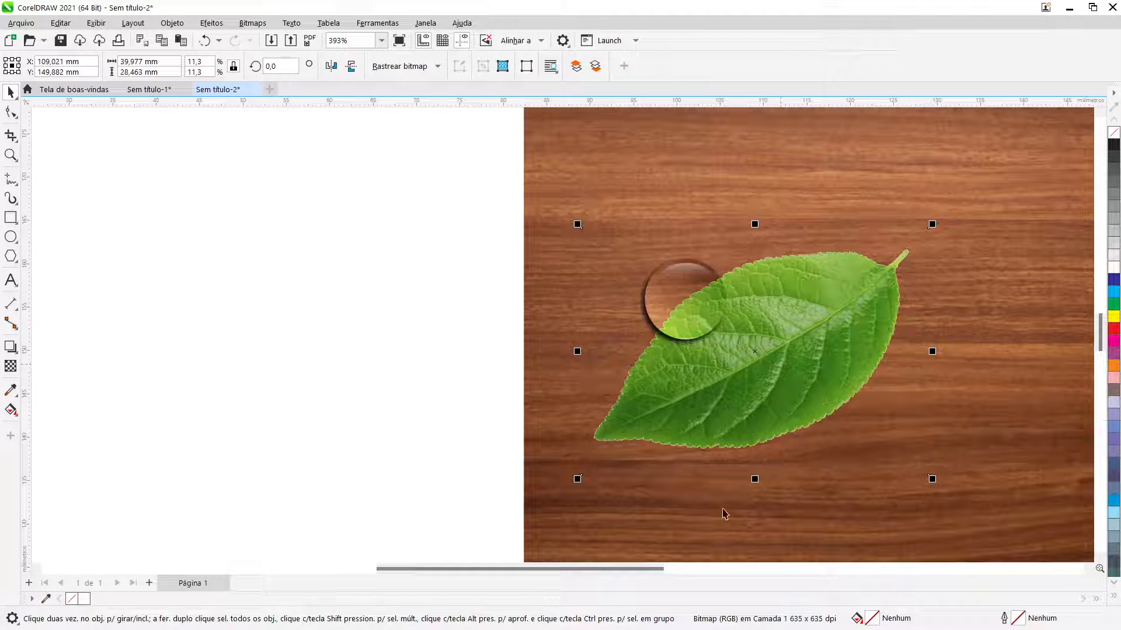
left_click_drag(631, 568, 679, 569)
scroll(596, 335, "up", 1)
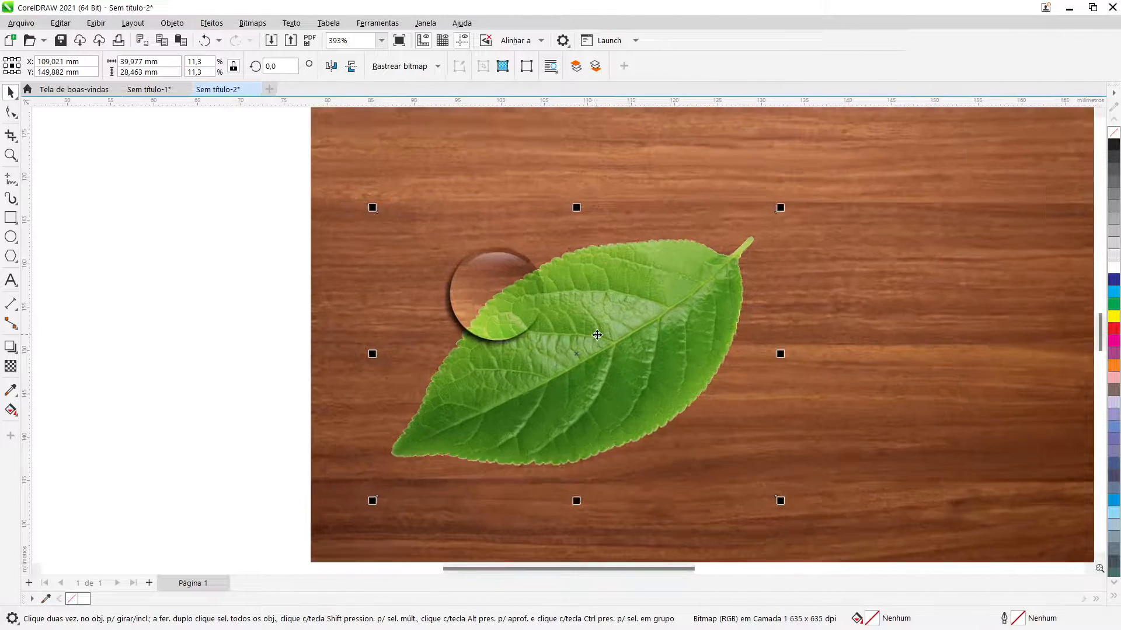
scroll(597, 334, "up", 2)
Place two copies of the drop group on the leaf and scale them down to droplets, the smaller about 1.4 mm wide.
left_click(434, 273)
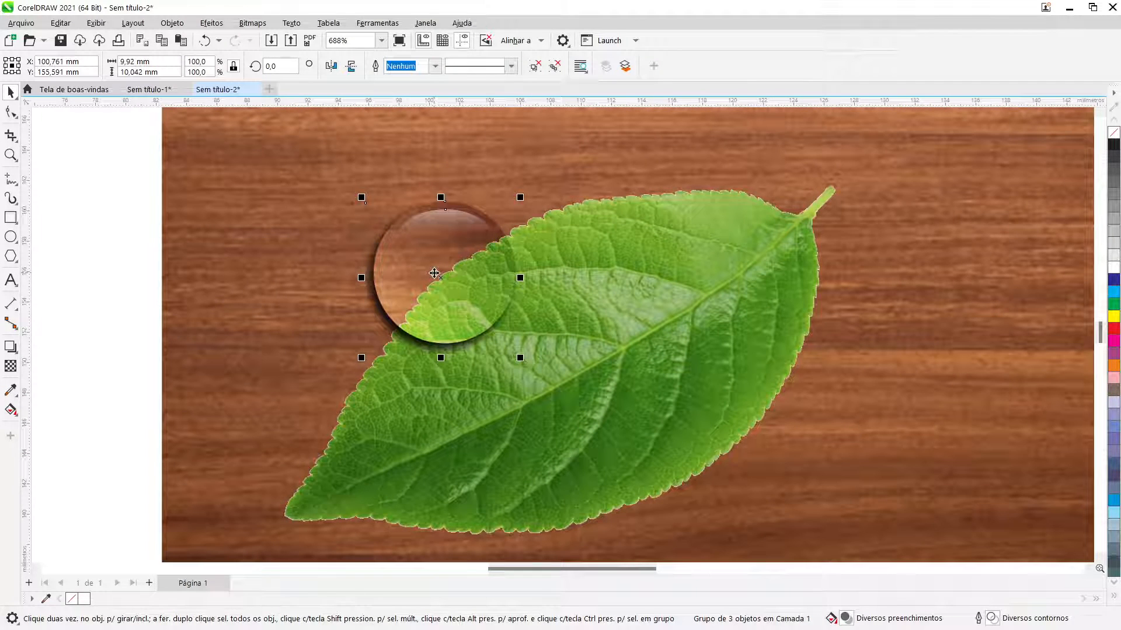
left_click_drag(434, 273, 663, 318)
left_click(664, 328)
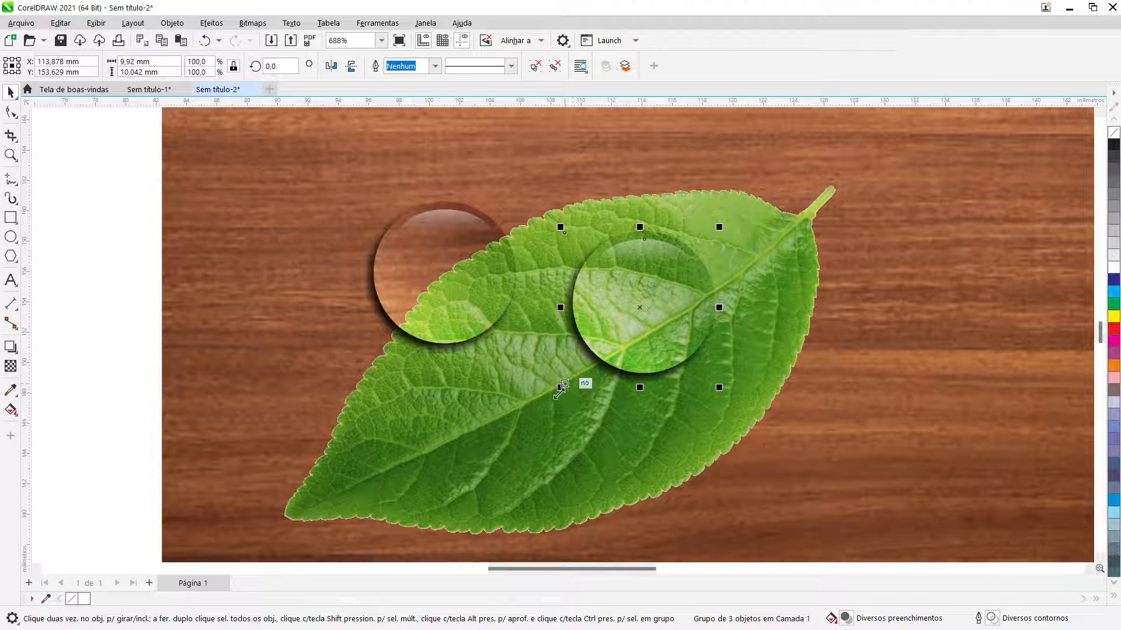
left_click_drag(559, 390, 601, 341)
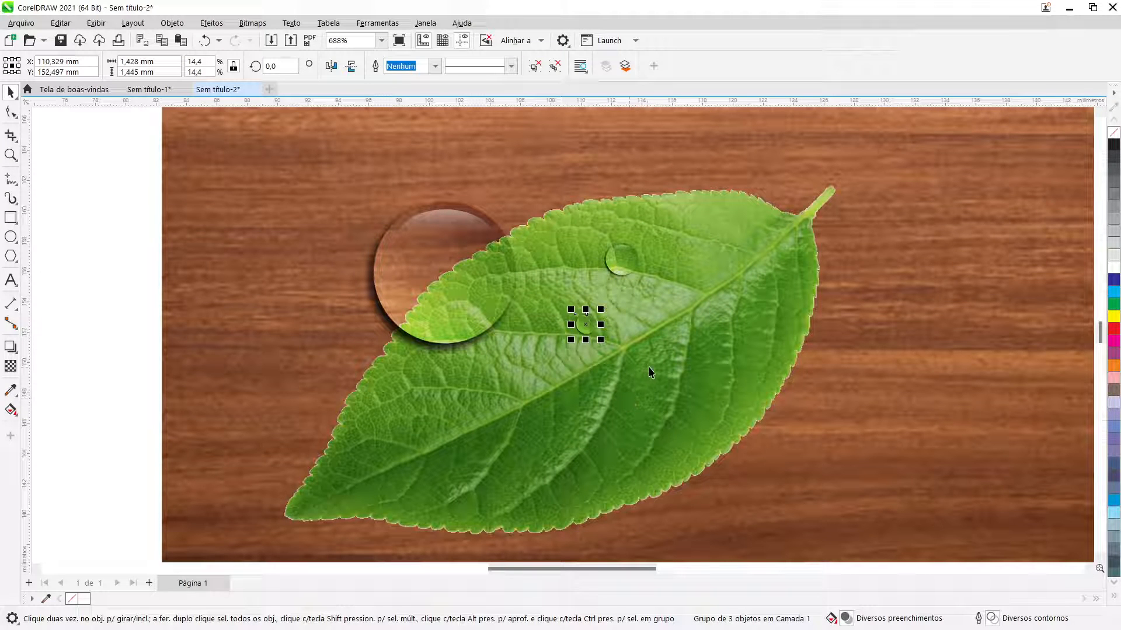
left_click(849, 329)
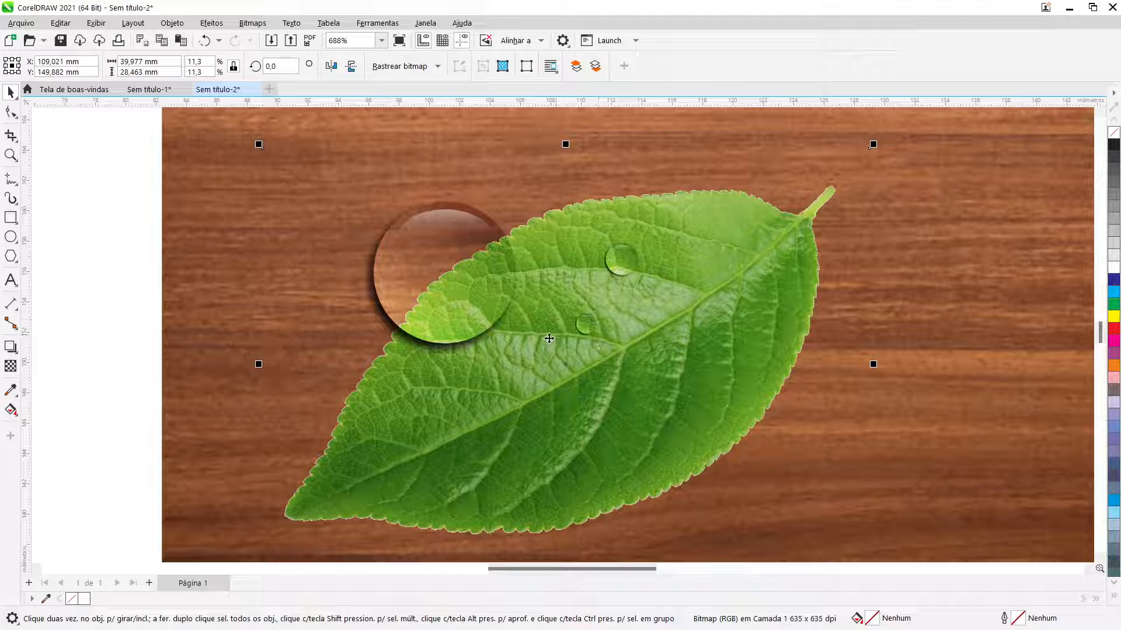
Copy the large drop group onto the bare wood just beyond the leaf's stem side.
left_click(477, 308)
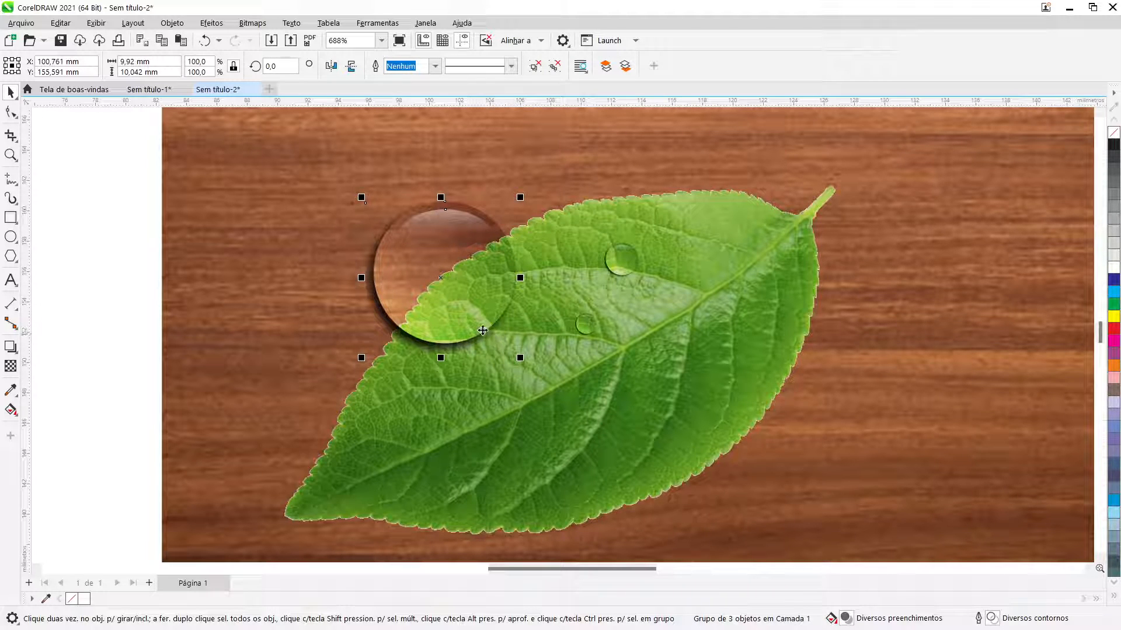
left_click_drag(462, 300, 977, 341)
right_click(977, 342)
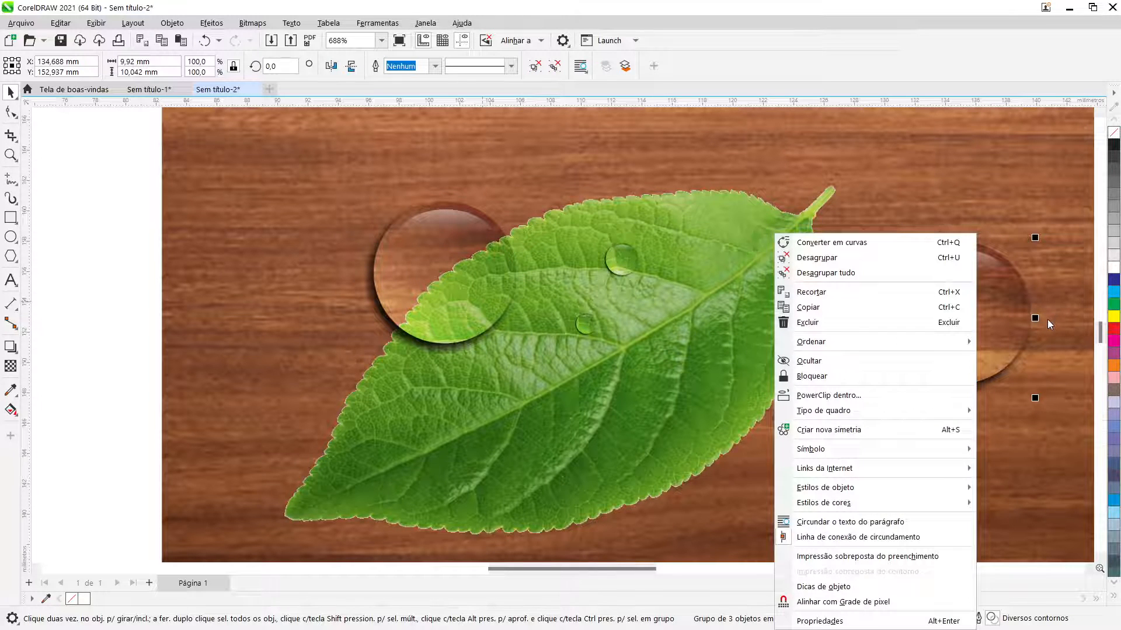
left_click(1047, 319)
scroll(1048, 325, "up", 1)
left_click_drag(980, 325, 958, 322)
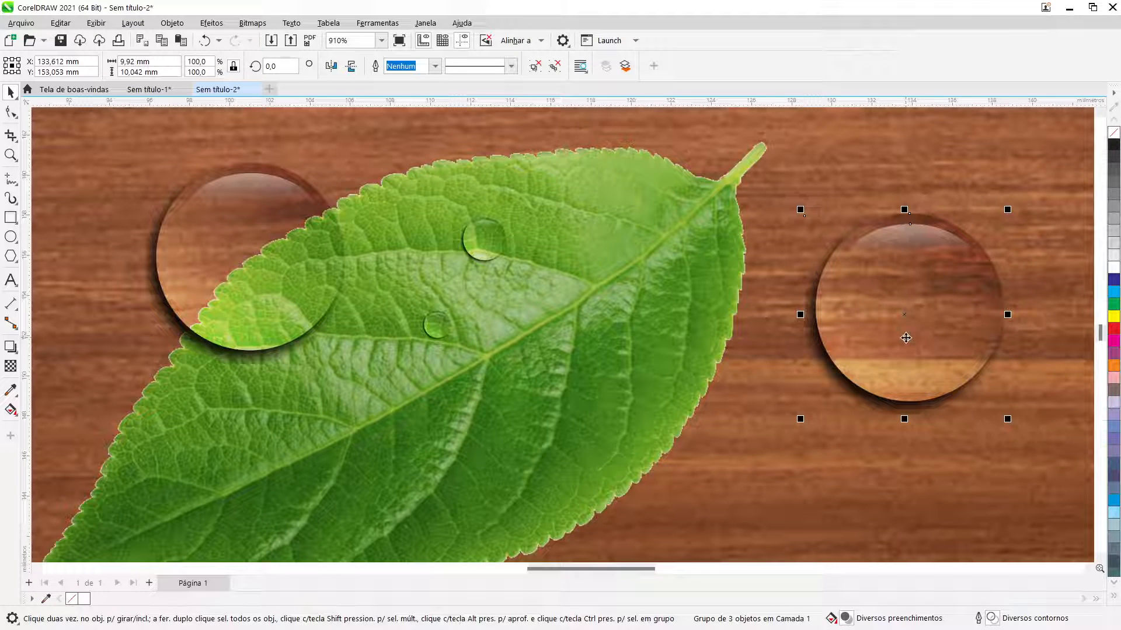
Ungroup the copied drop on the bare wood and convert its gradient circle to curves.
key("ctrl+u")
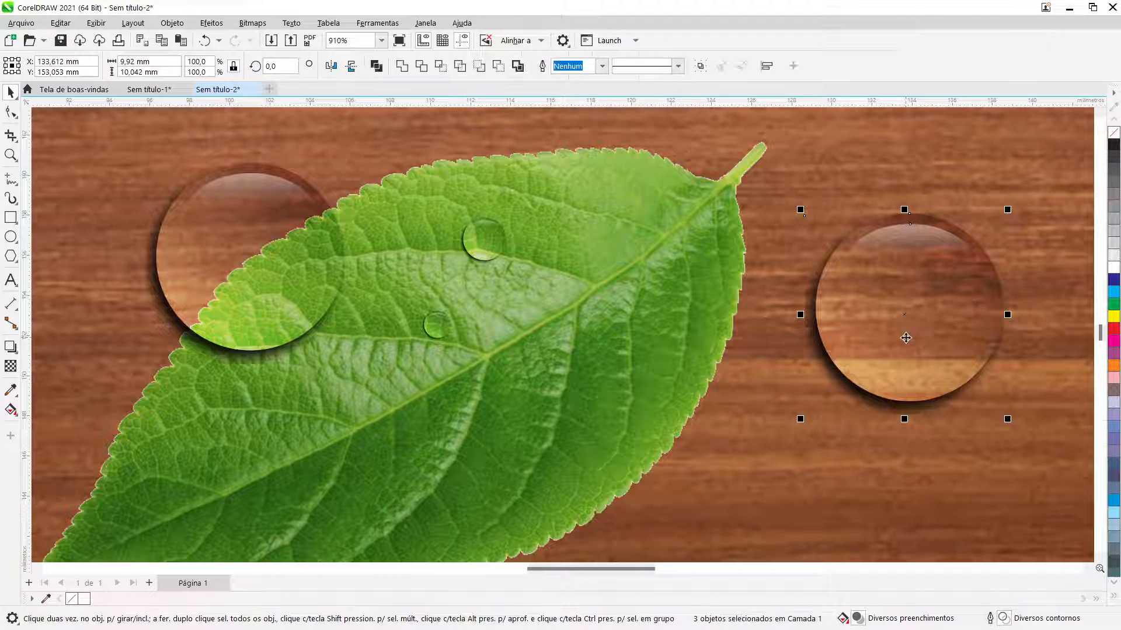
key("Escape")
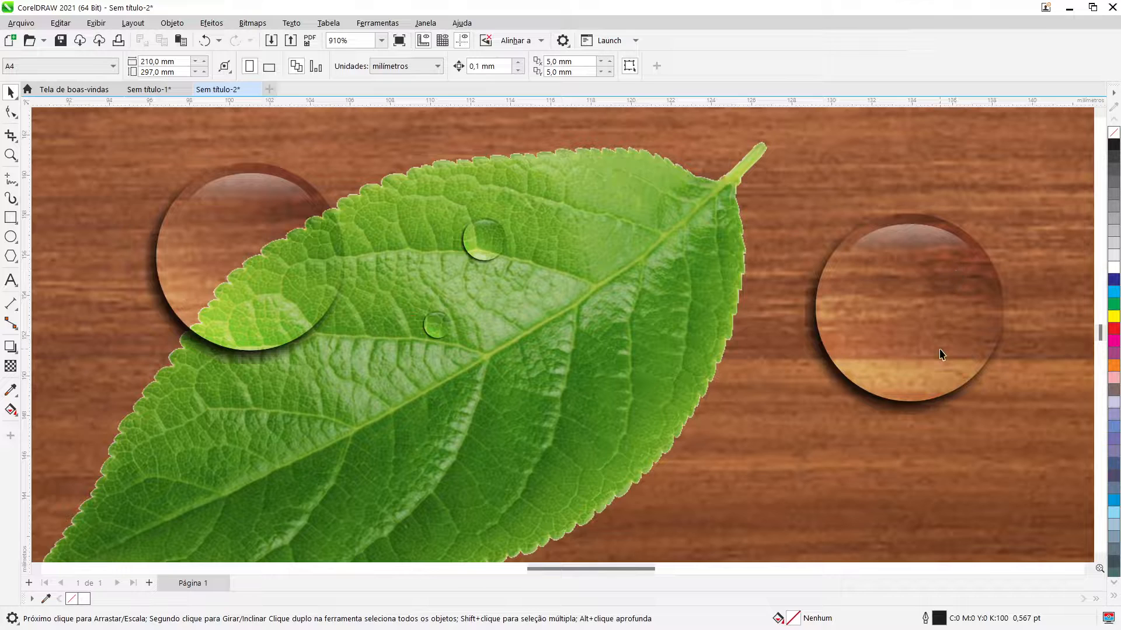
left_click(913, 350)
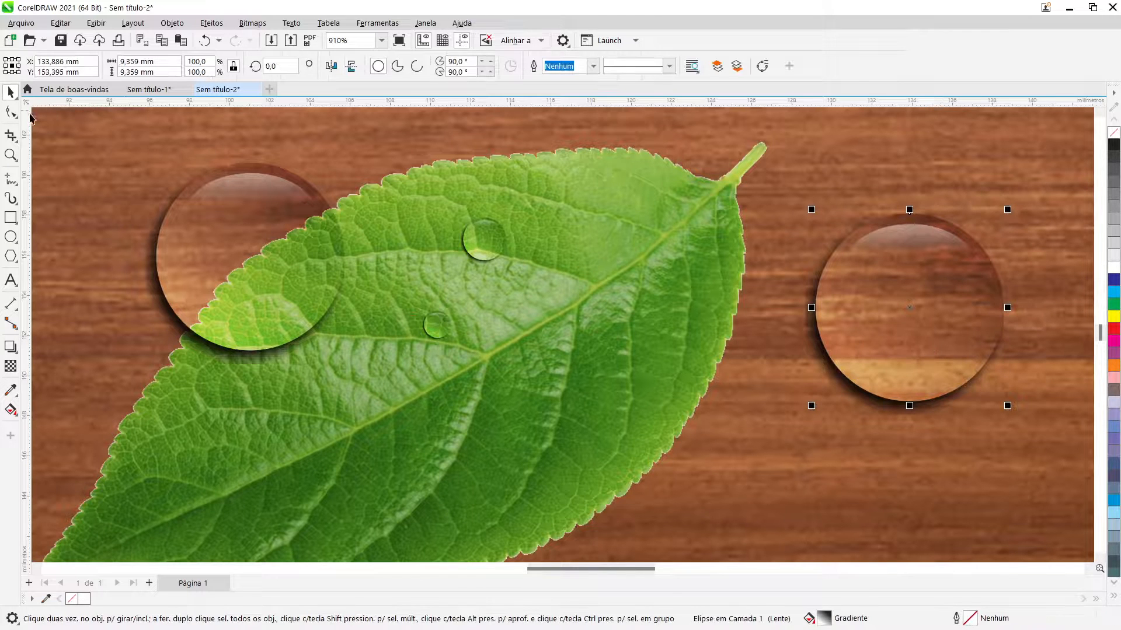
left_click(11, 113)
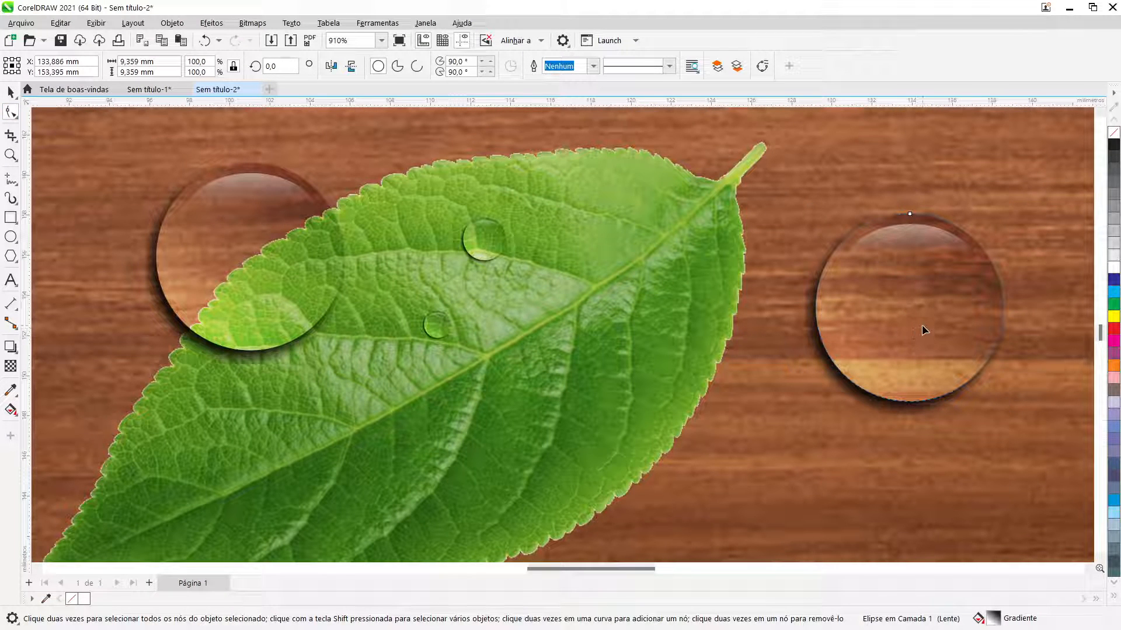
key("ctrl+q")
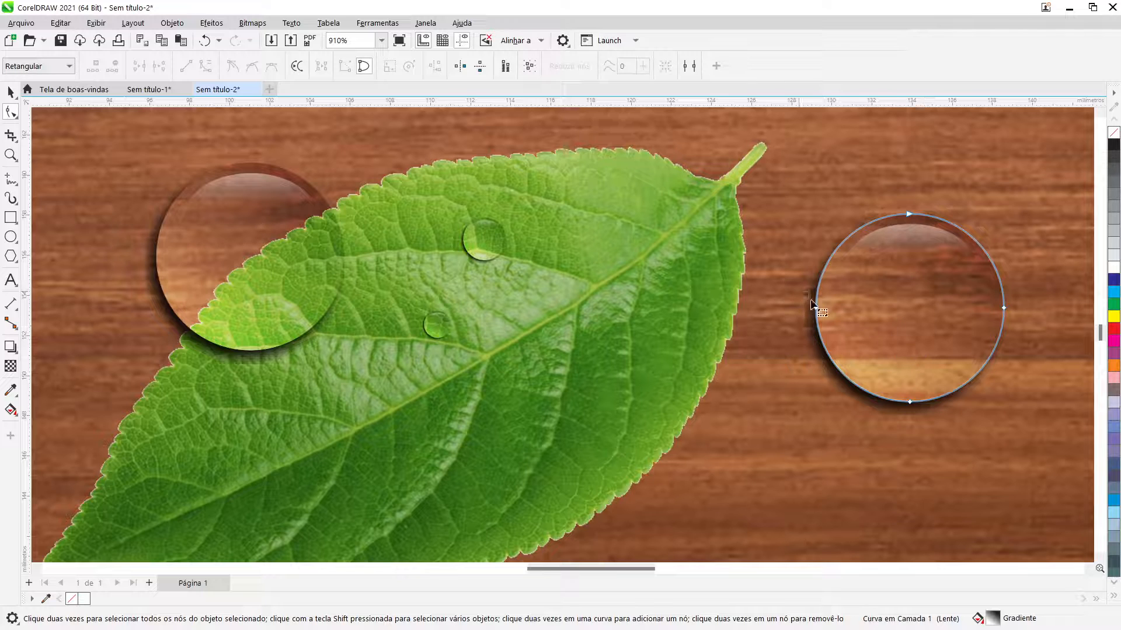
Reshape the converted circle into an irregular drop by tilting its left node's handle and moving its bottom node down and right.
left_click(816, 308)
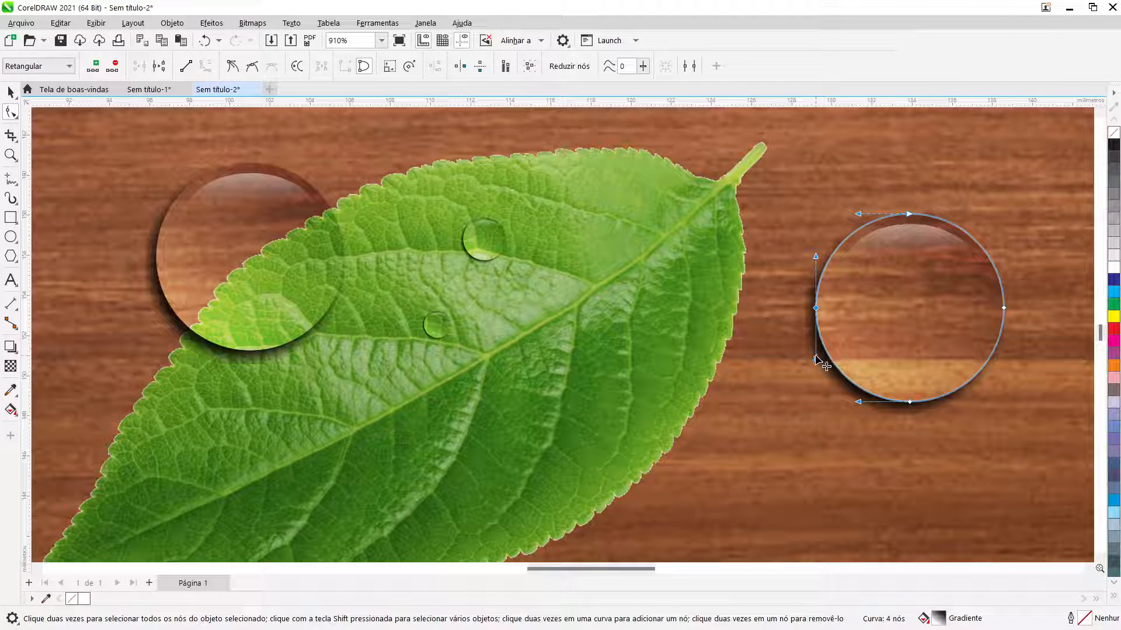
left_click_drag(816, 358, 836, 358)
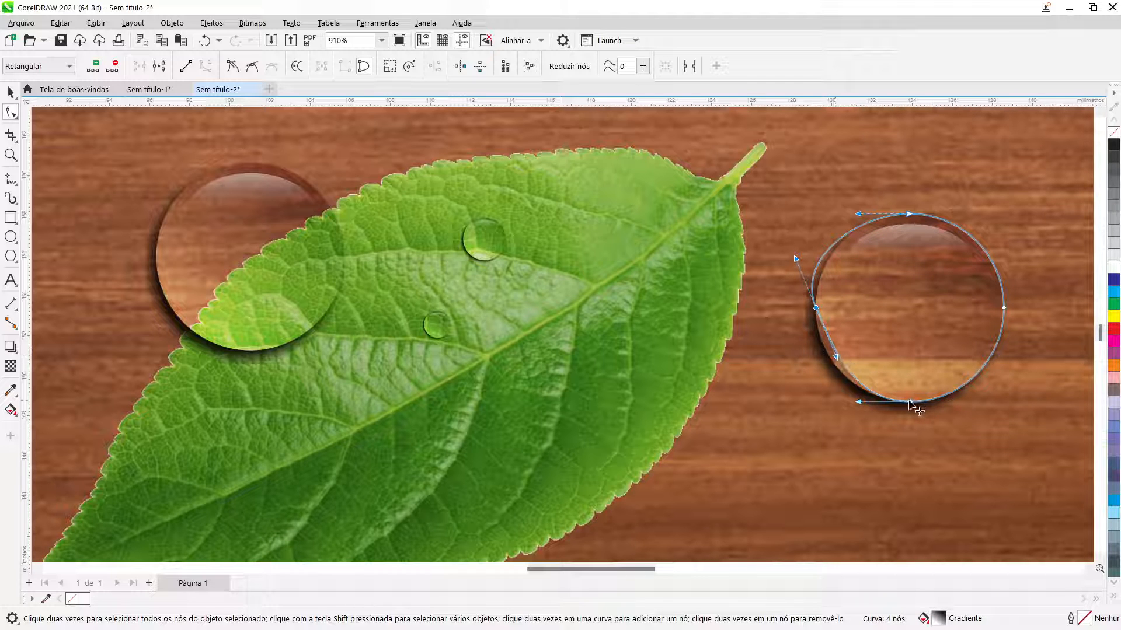
left_click_drag(910, 403, 933, 413)
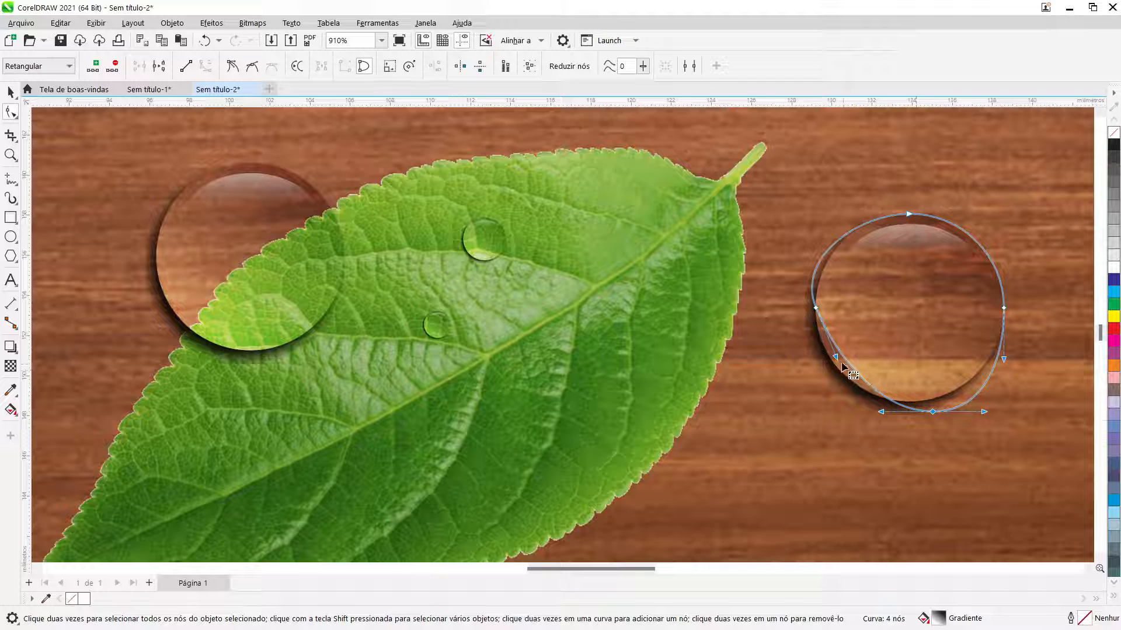
left_click_drag(837, 360, 835, 364)
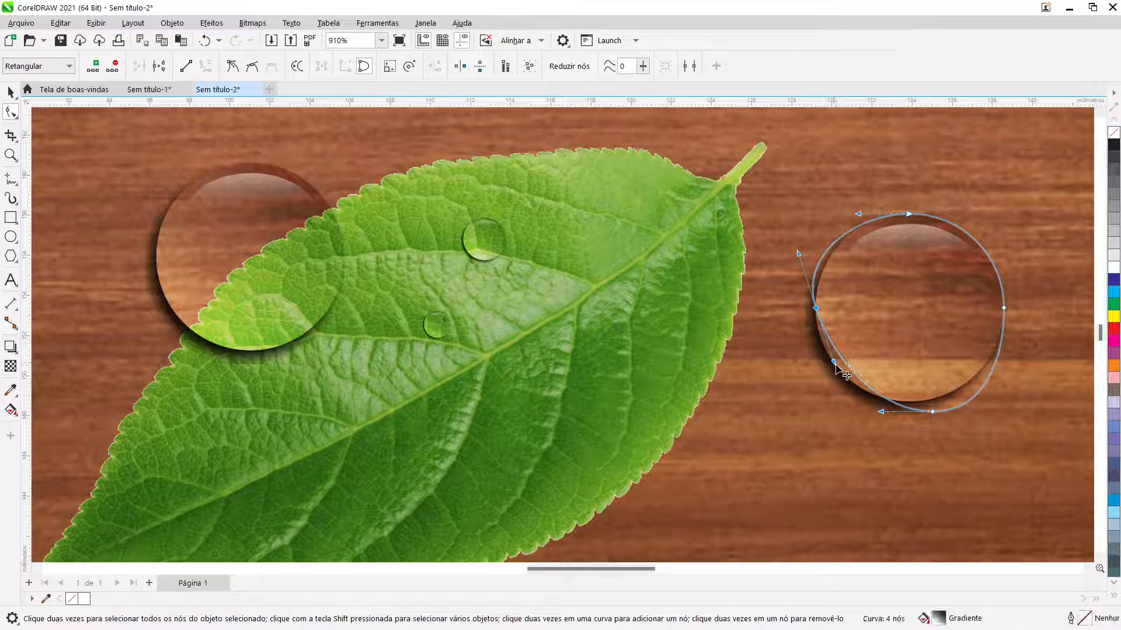
left_click(10, 92)
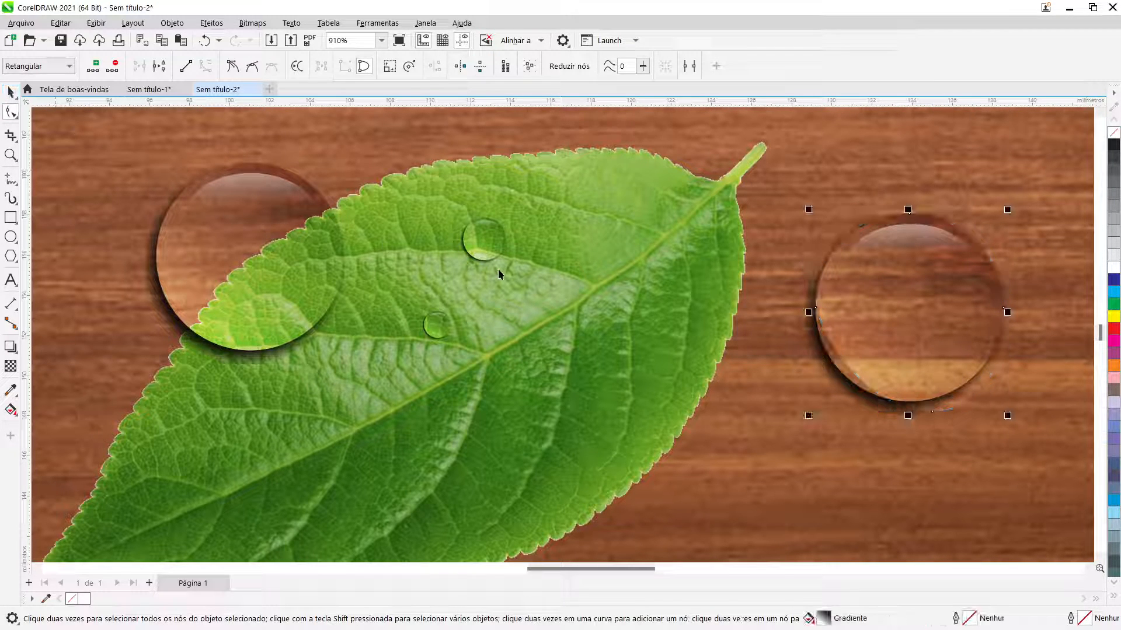
Reshape the black shadow curve of the drop on bare wood by tilting its left node's lower handle inward and moving its bottom node down and right.
left_click(829, 372)
left_click(832, 383)
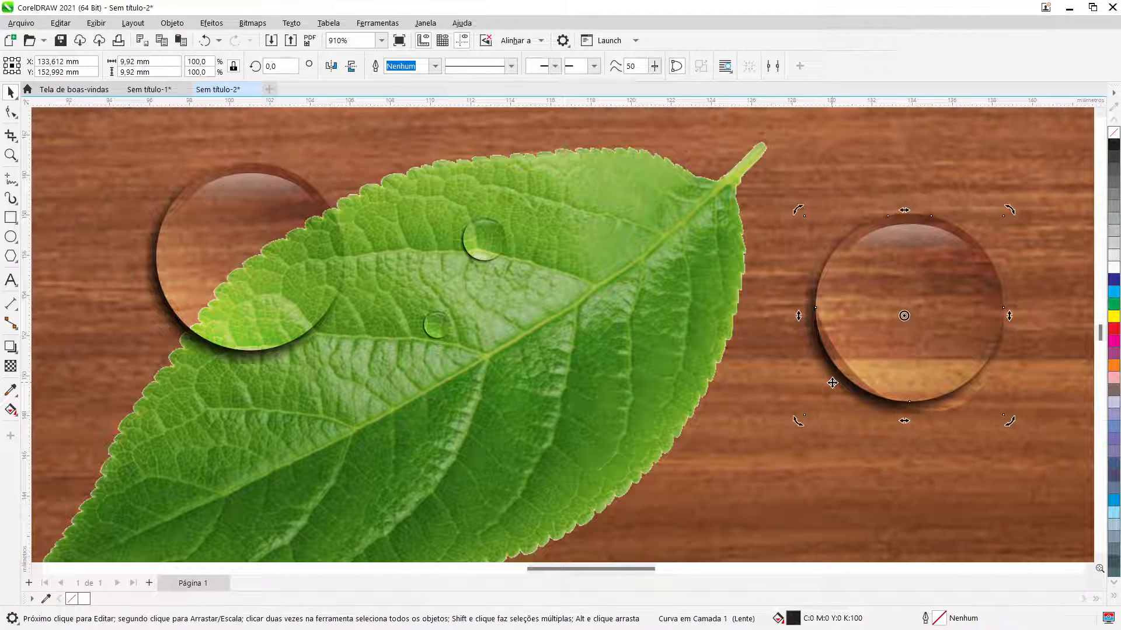
left_click(834, 382)
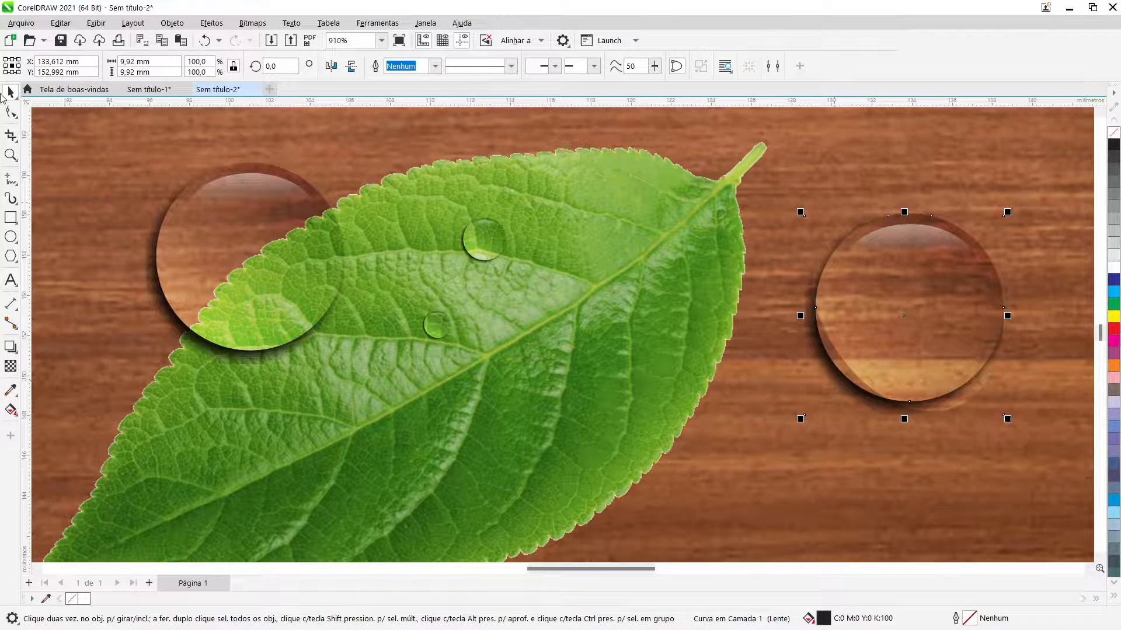
left_click(11, 112)
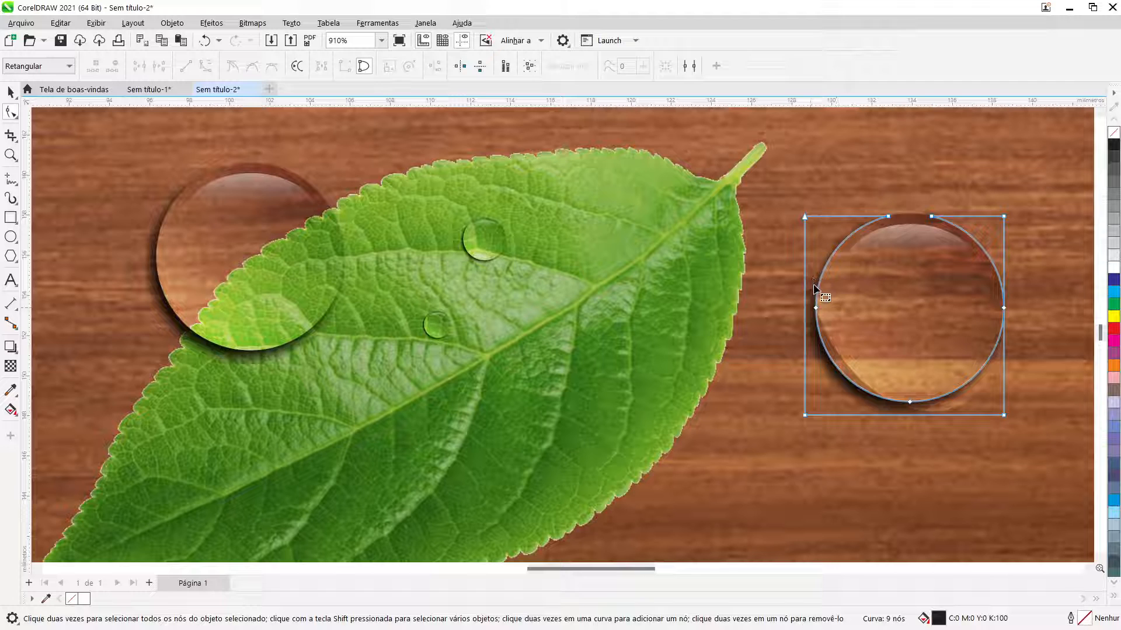
left_click(822, 345)
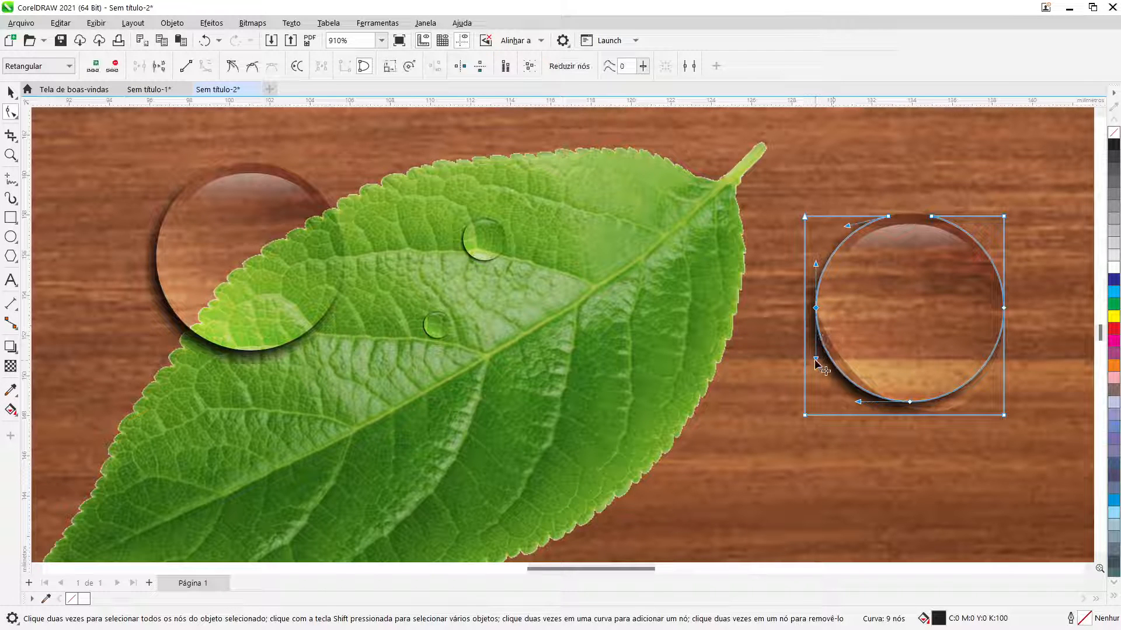
left_click_drag(815, 360, 826, 360)
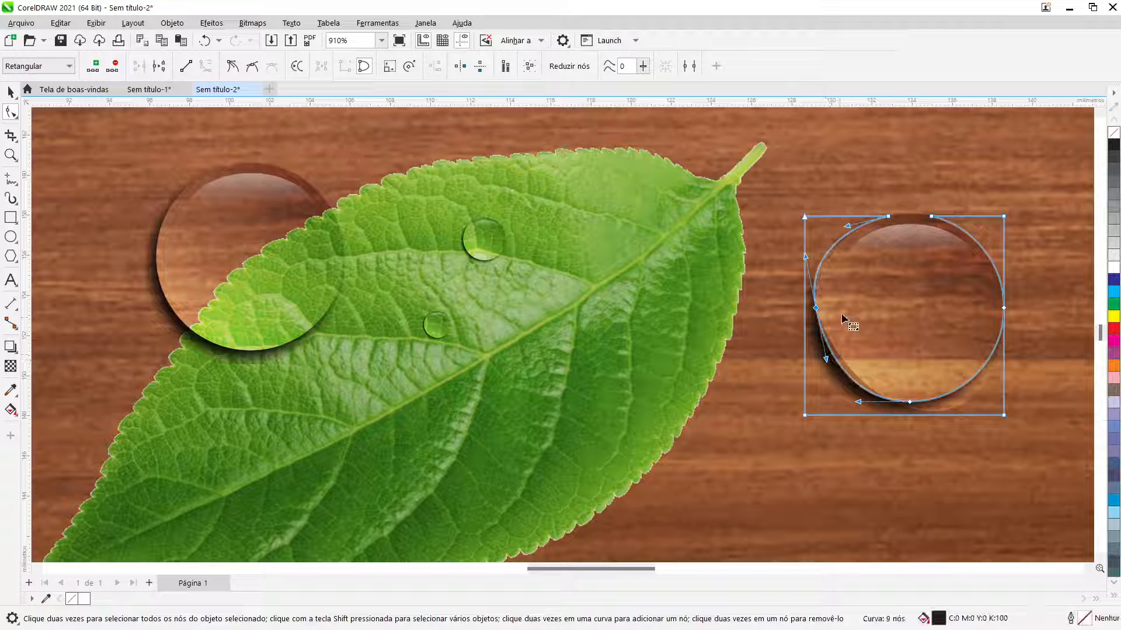
left_click_drag(909, 401, 929, 413)
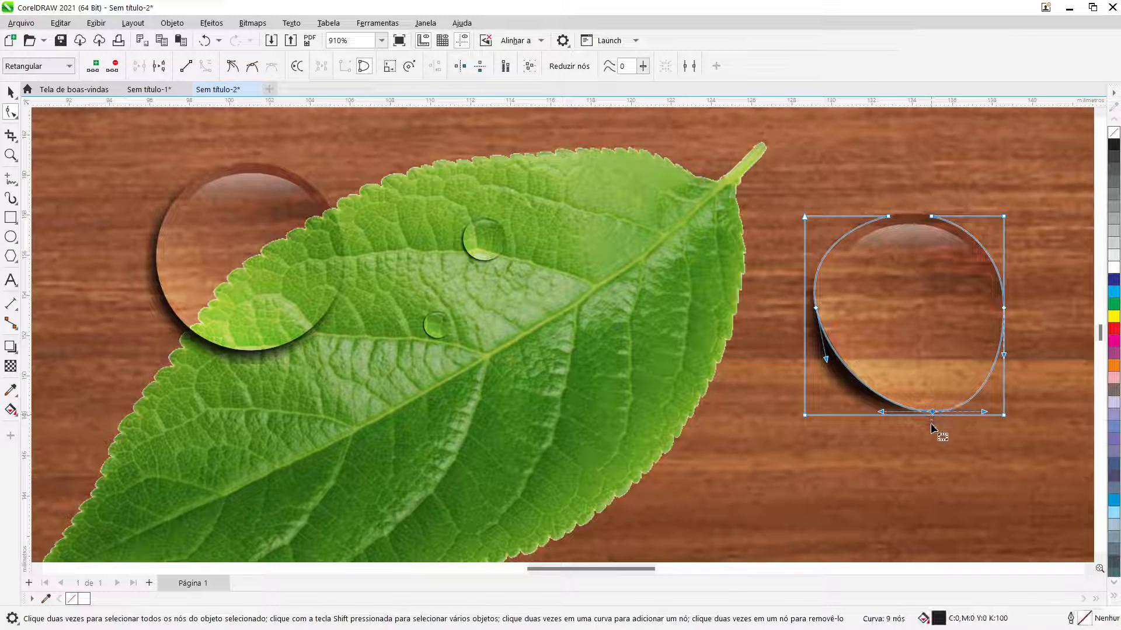
key("Down")
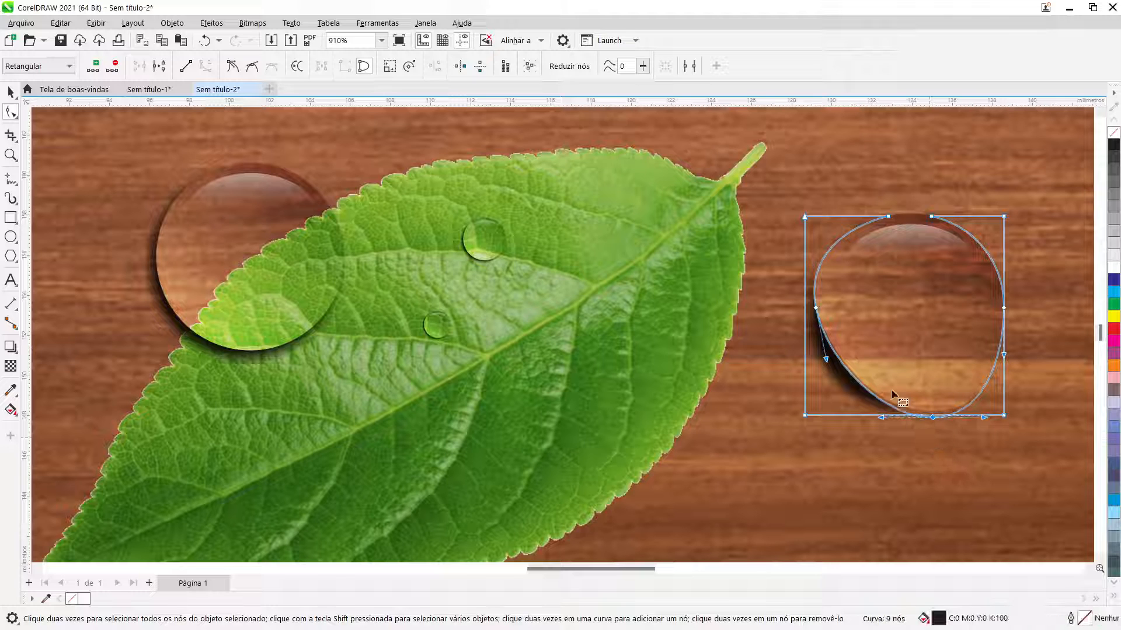
Nudge the shadow curve's left node slightly outward so more of the drop's left edge is covered, and finish the node editing.
left_click_drag(838, 283, 795, 332)
key("Left")
key("Left")
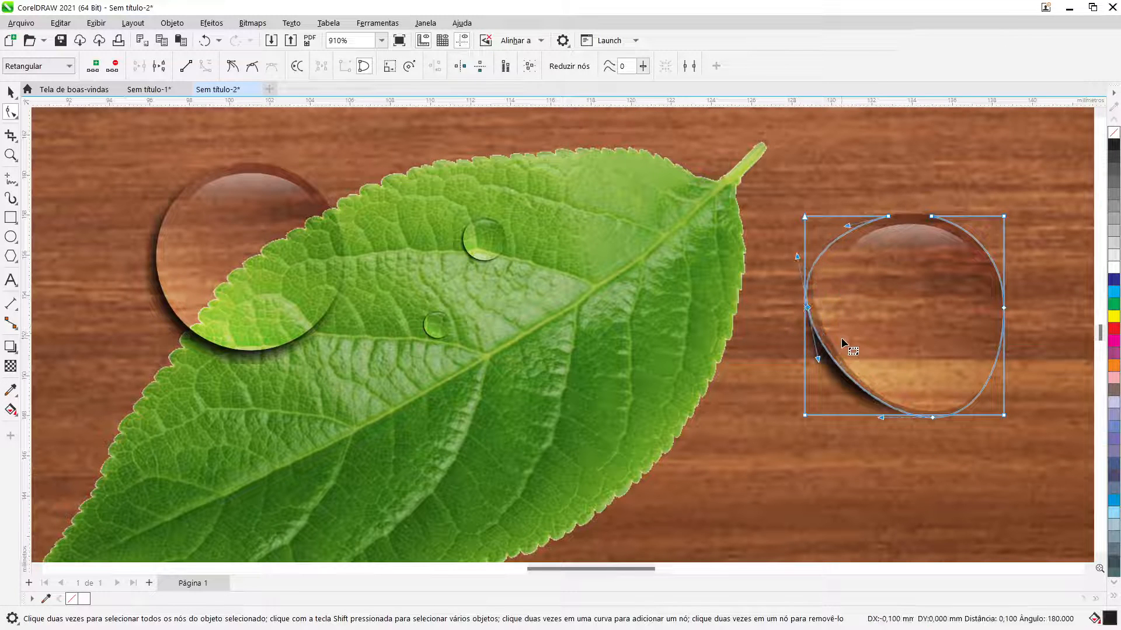
key("Right")
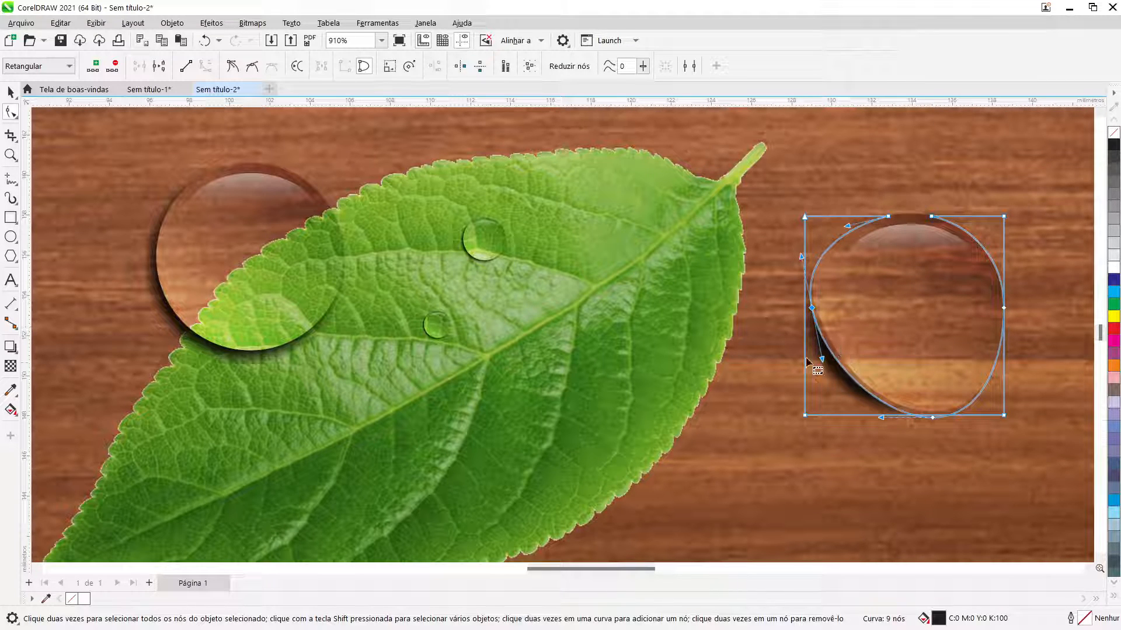
left_click(11, 91)
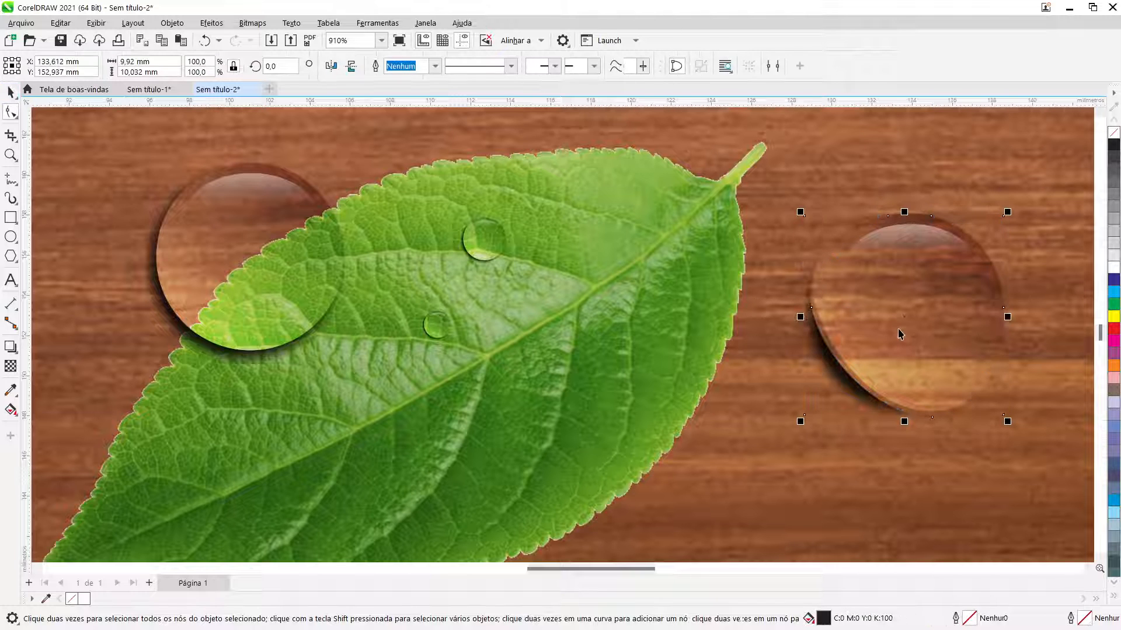
left_click(880, 159)
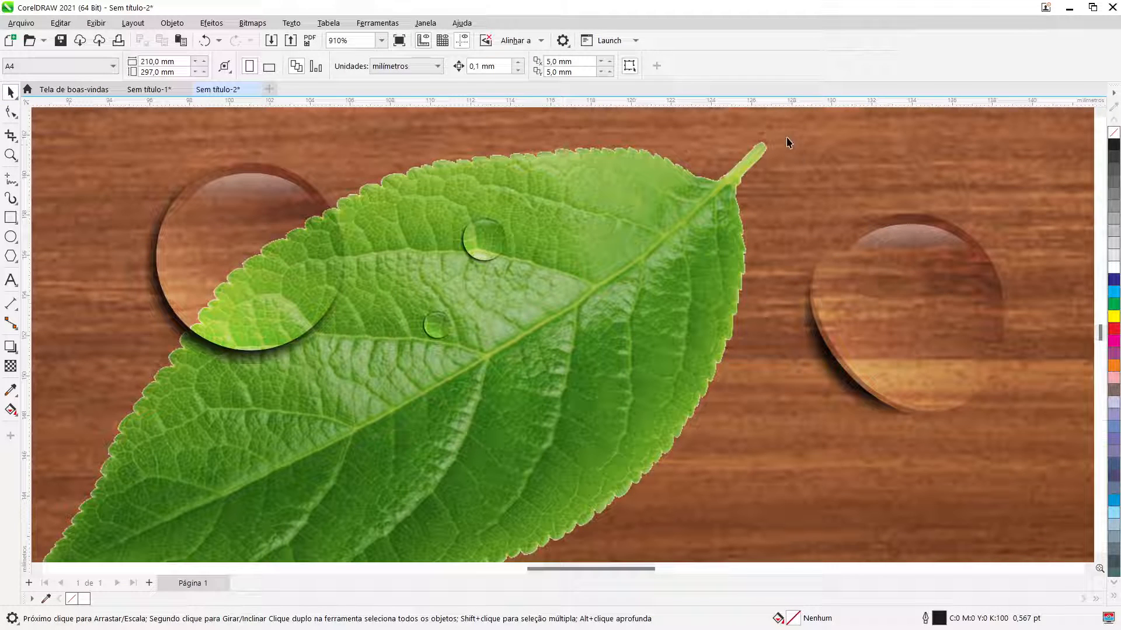
Group the three objects of the irregular drop on bare wood and scale the group down to about 4.6 mm wide.
left_click_drag(768, 133, 1010, 382)
key("ctrl+z")
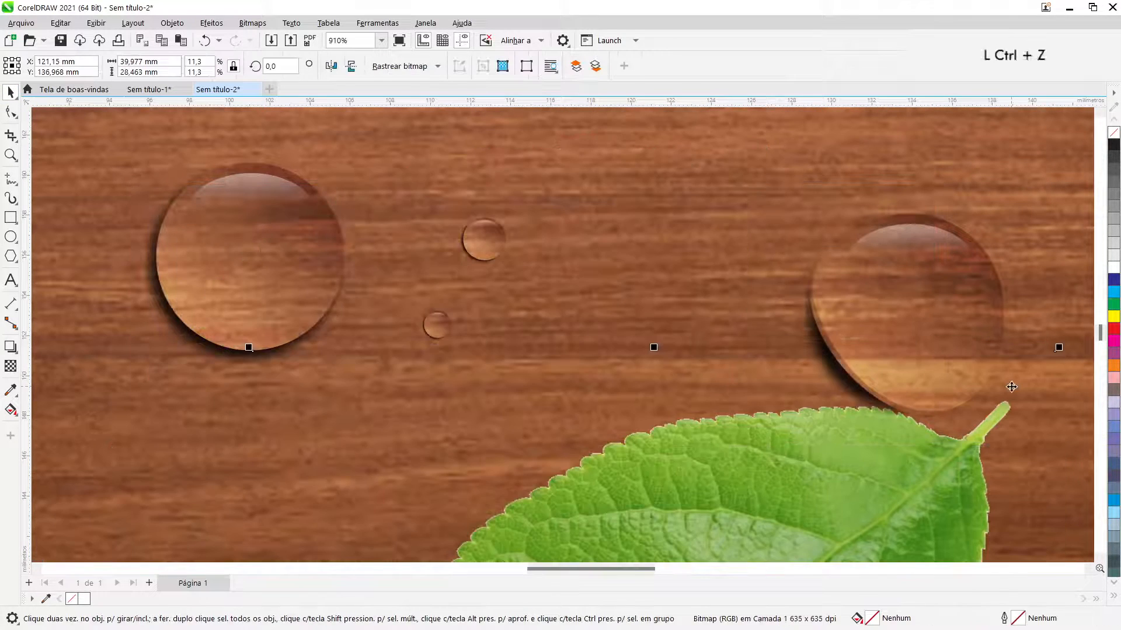
left_click_drag(1055, 156, 755, 506)
key("ctrl+g")
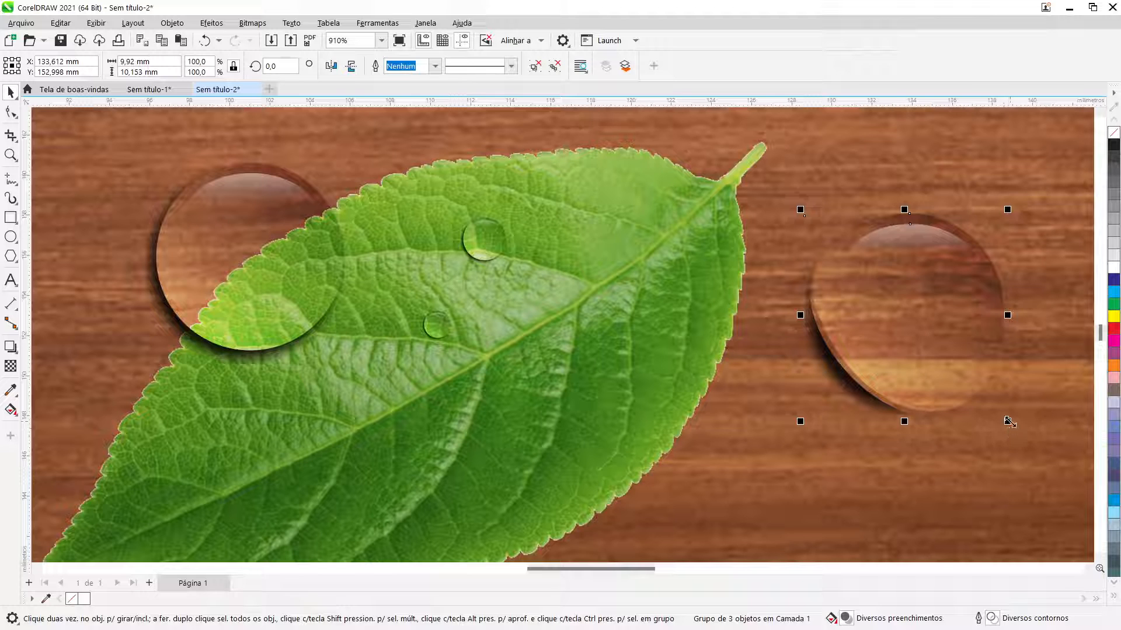
left_click_drag(1007, 421, 889, 319)
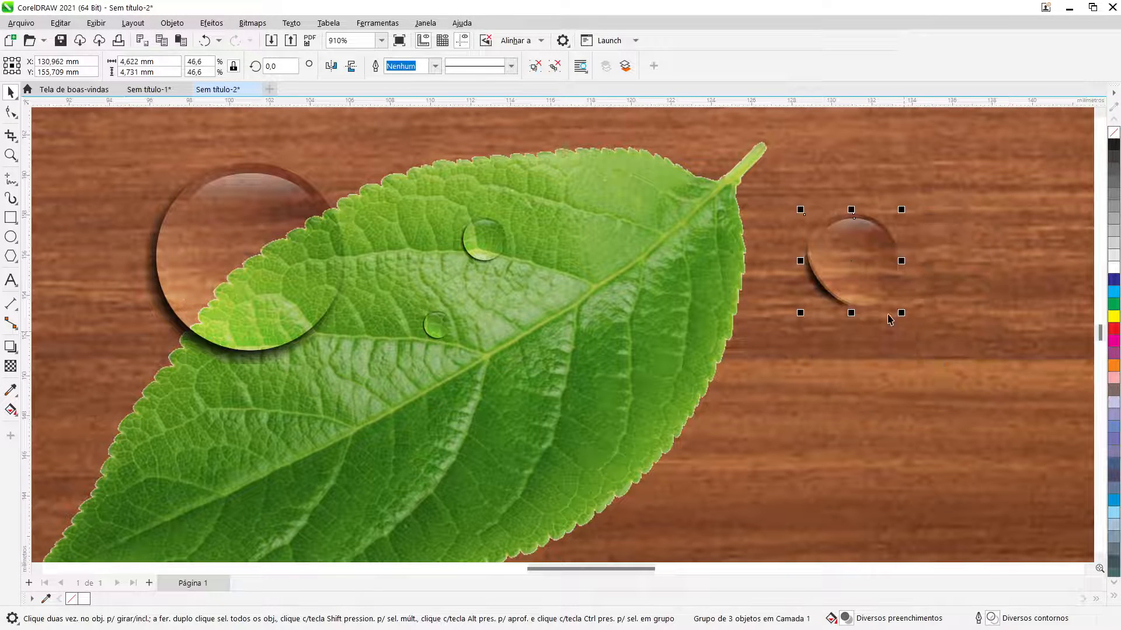
Place a copy of the irregular drop on the leaf below the midrib near the stem end and scale it slightly smaller.
left_click_drag(860, 260, 617, 372)
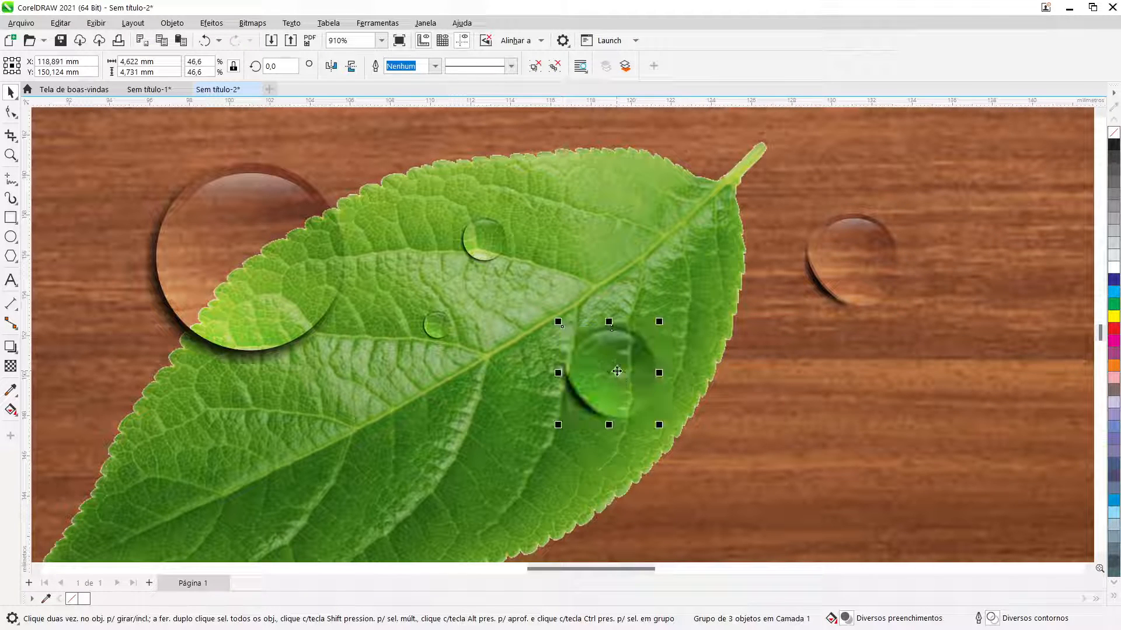
left_click_drag(661, 427, 633, 399)
left_click(484, 405)
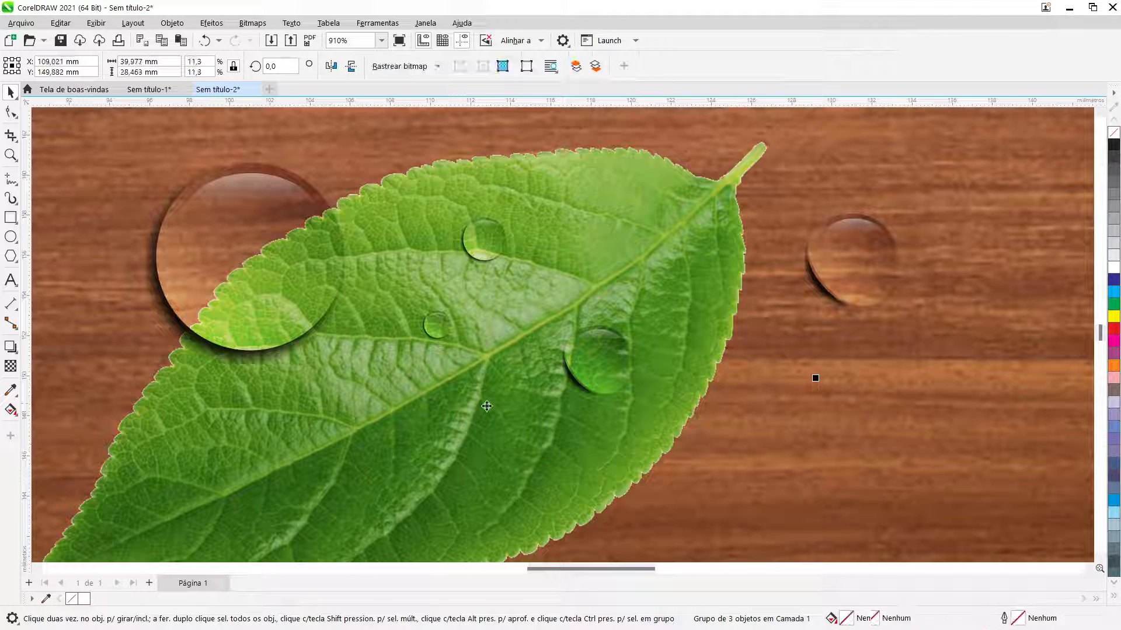
Ungroup the large drop at the leaf's edge and shrink its gradient circle from the center to about 9.1 mm in diameter.
left_click(245, 259)
left_click(238, 261)
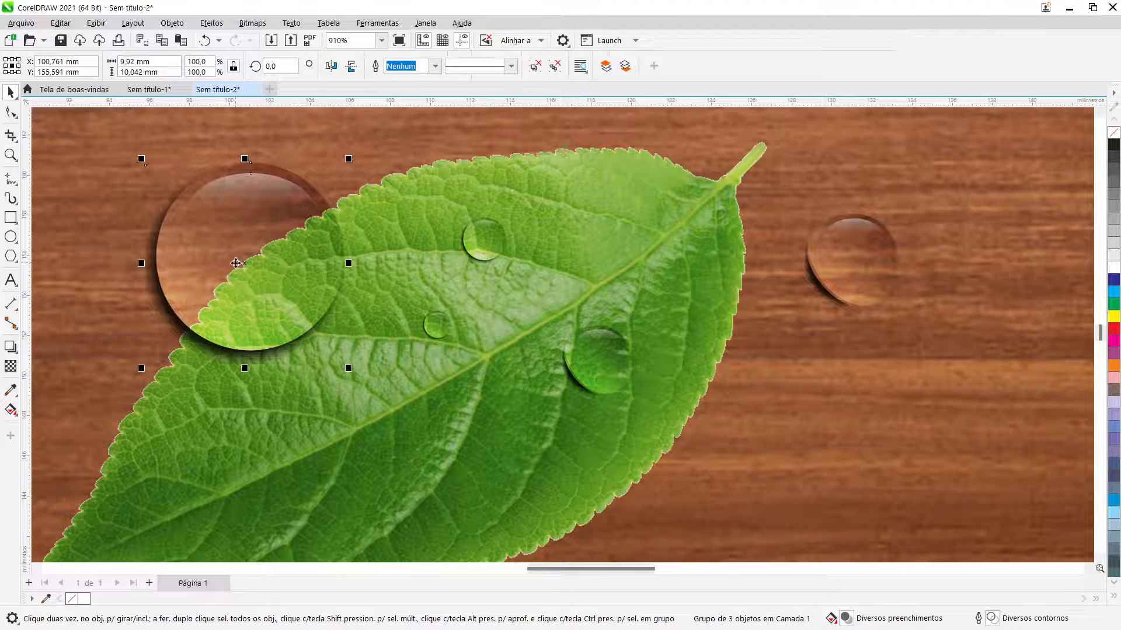
key("ctrl+u")
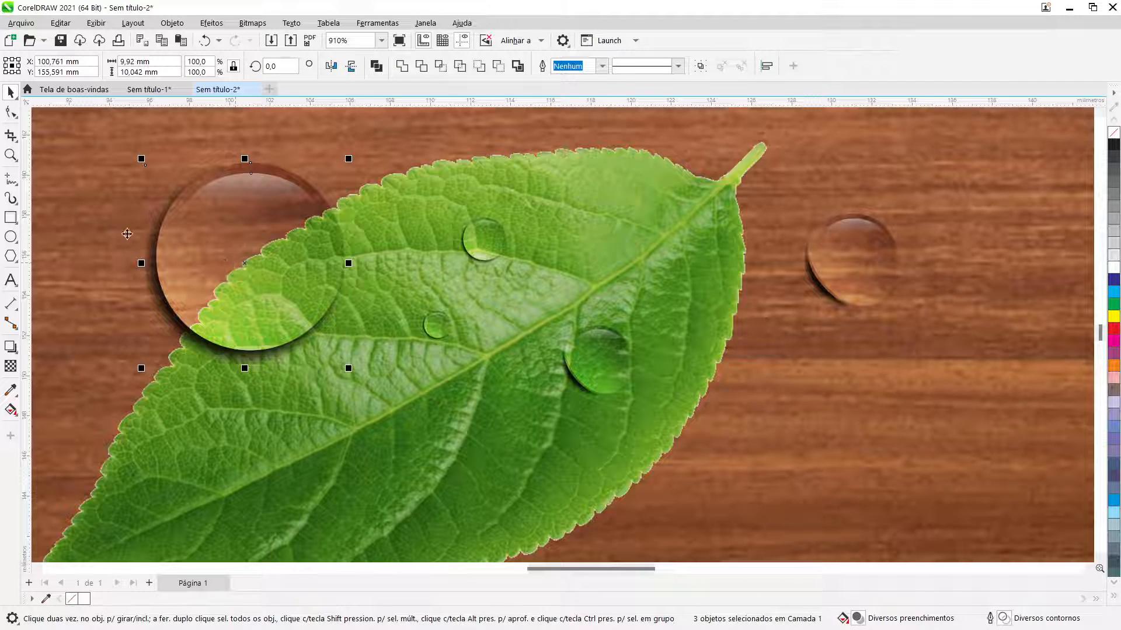
left_click(95, 240)
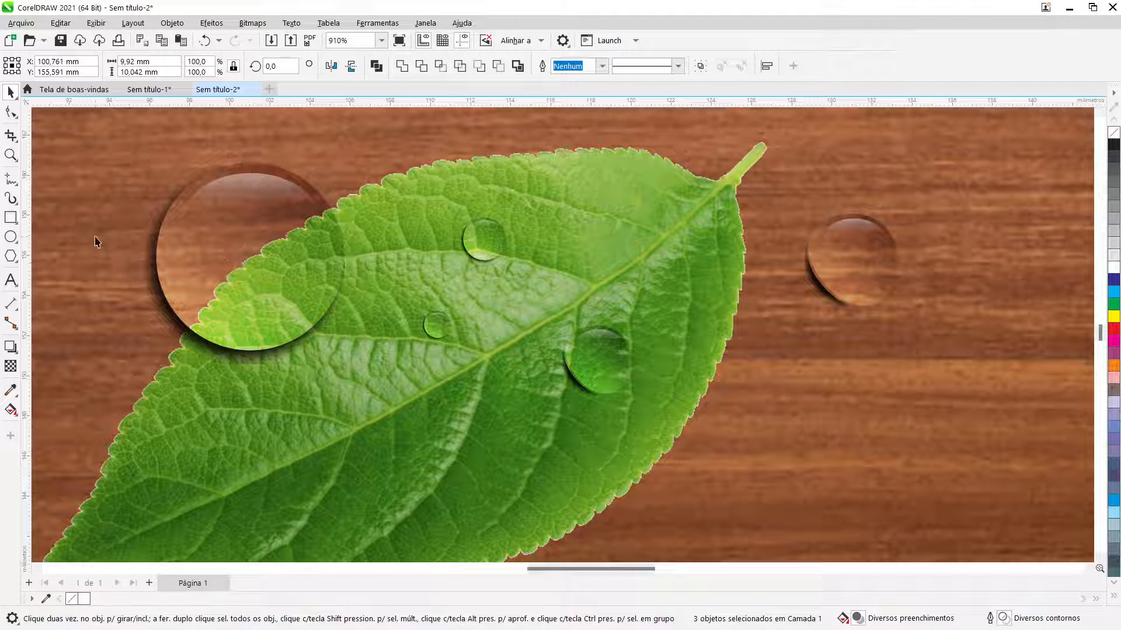
left_click(207, 336)
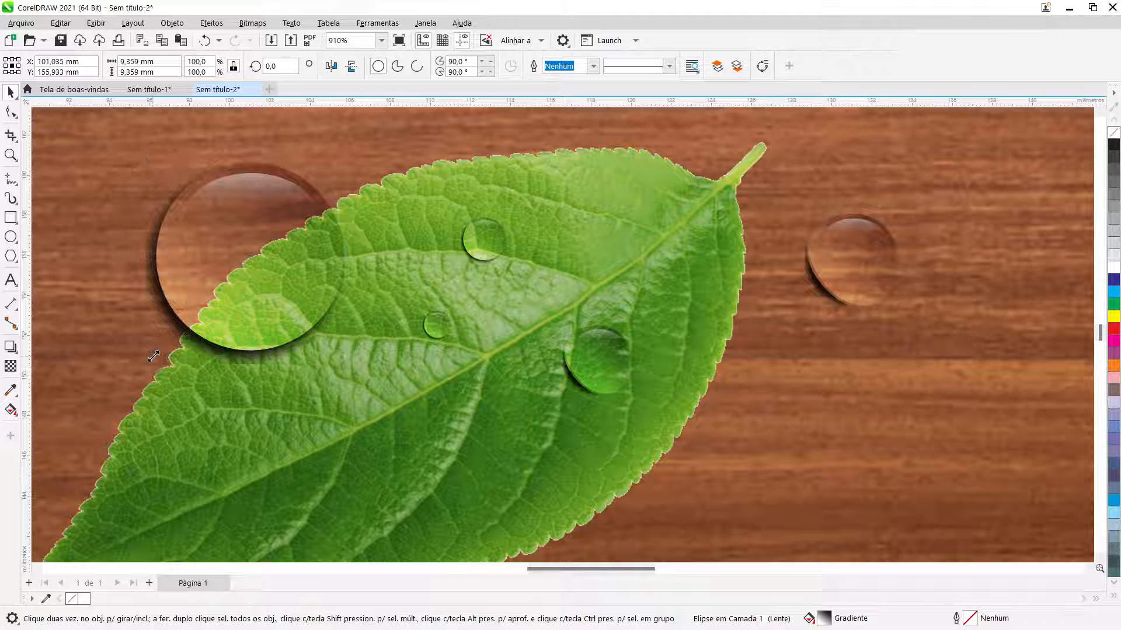
left_click_drag(153, 356, 154, 356)
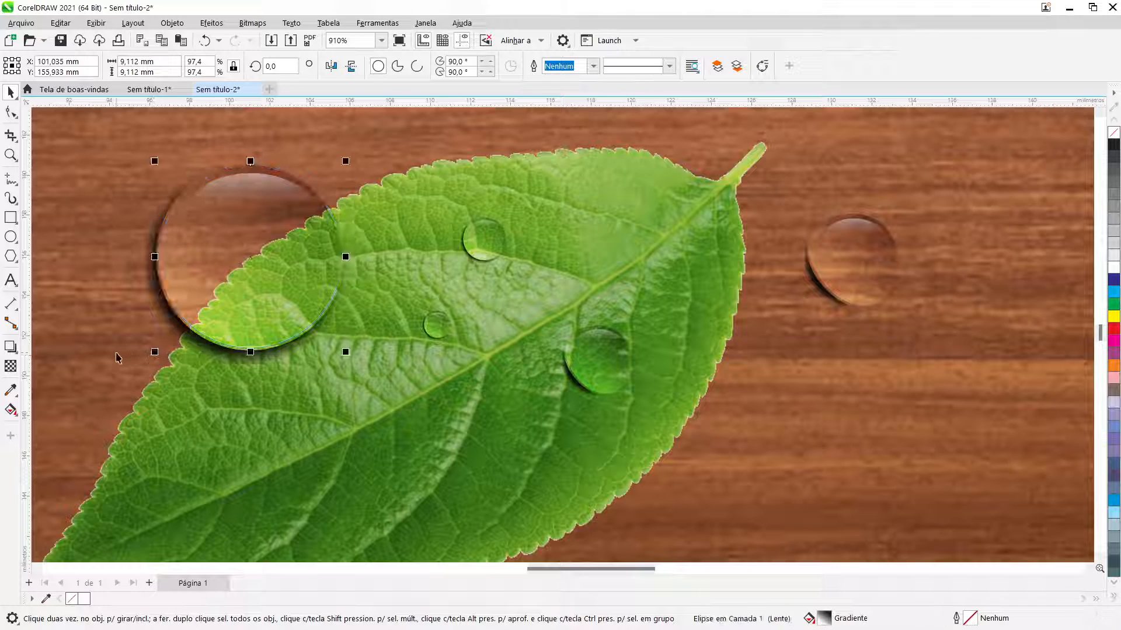
Examine the large drop's lower rim and shadow up close where it crosses the leaf's edge.
left_click(117, 353)
left_click(173, 344)
scroll(174, 341, "up", 4)
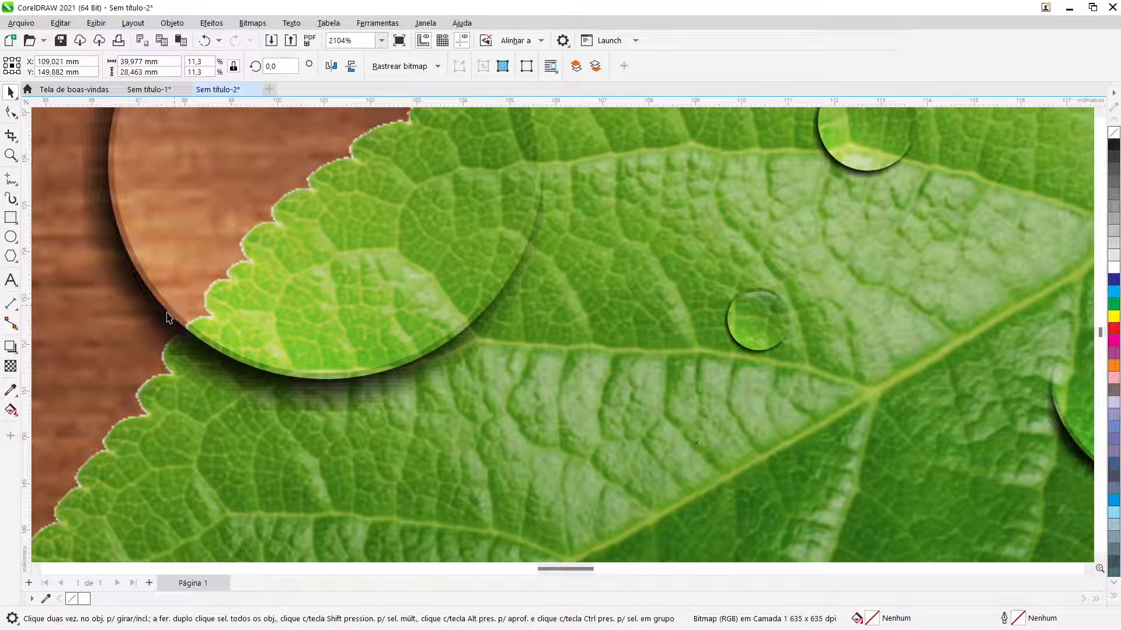
scroll(168, 315, "up", 2)
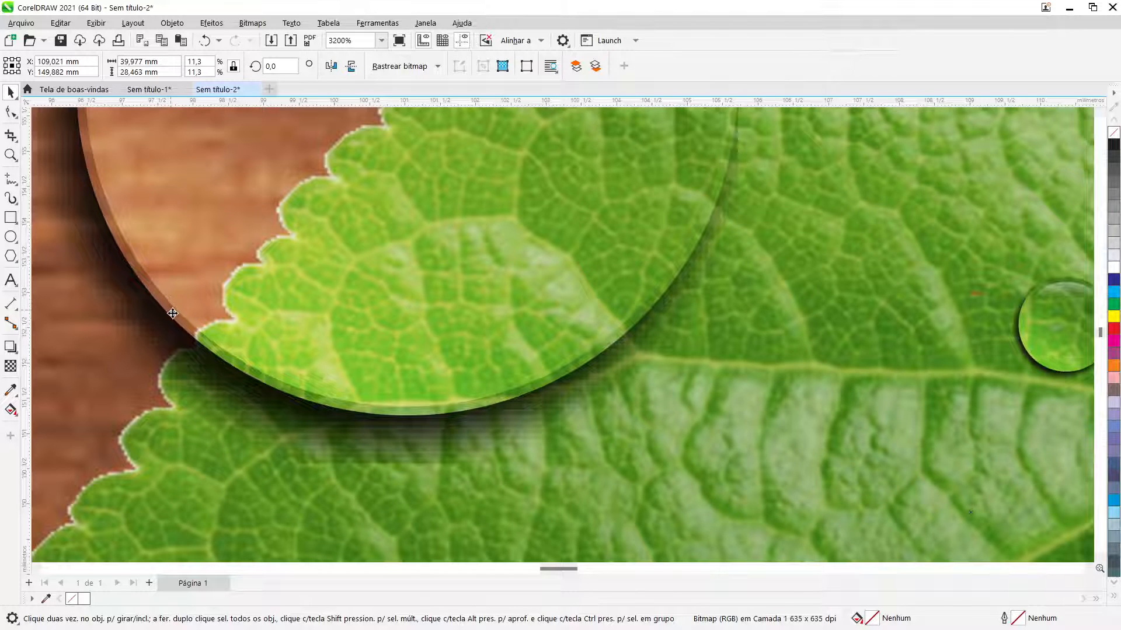
scroll(175, 327, "down", 3)
scroll(189, 341, "down", 1)
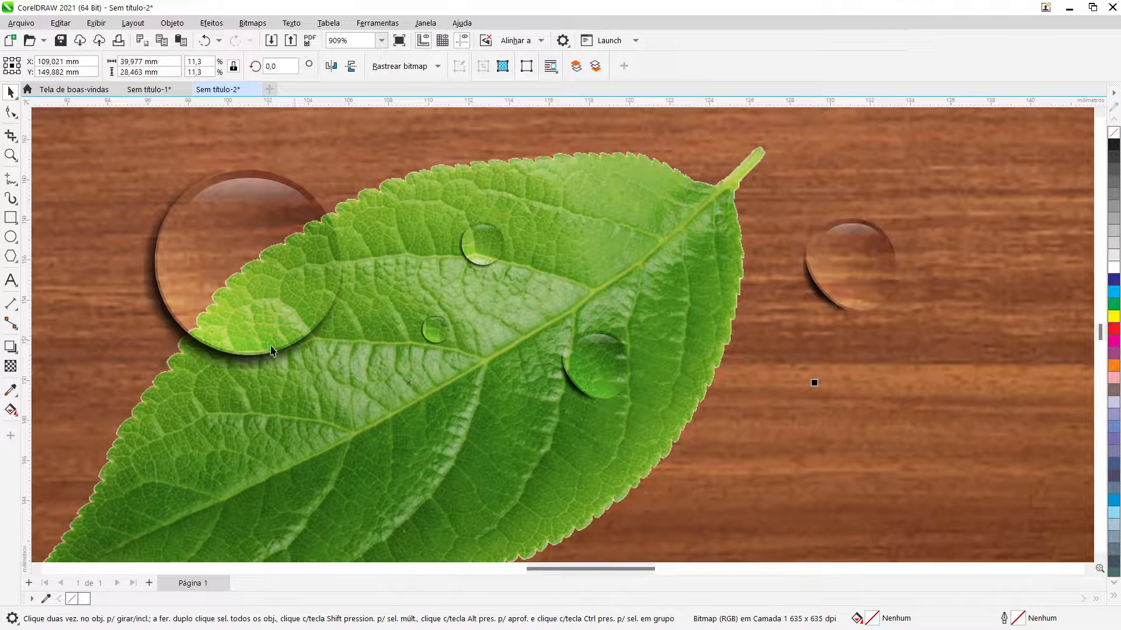
scroll(288, 349, "down", 1)
scroll(289, 352, "down", 1)
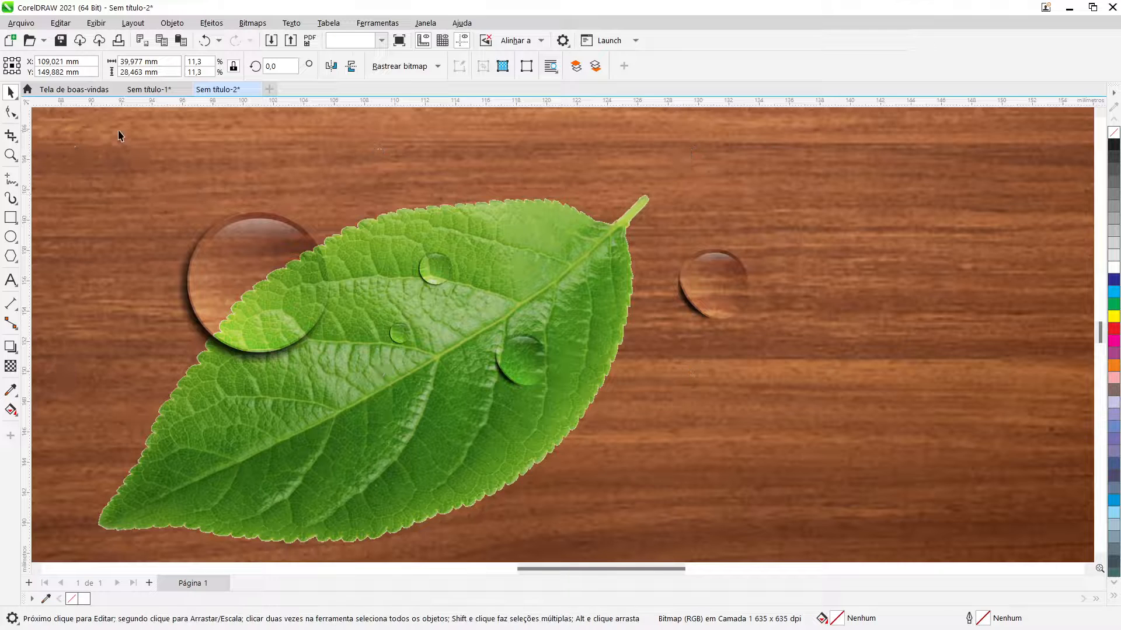
Select the three objects of the large drop at the leaf's edge and group them again.
left_click(113, 144)
left_click_drag(98, 136, 371, 398)
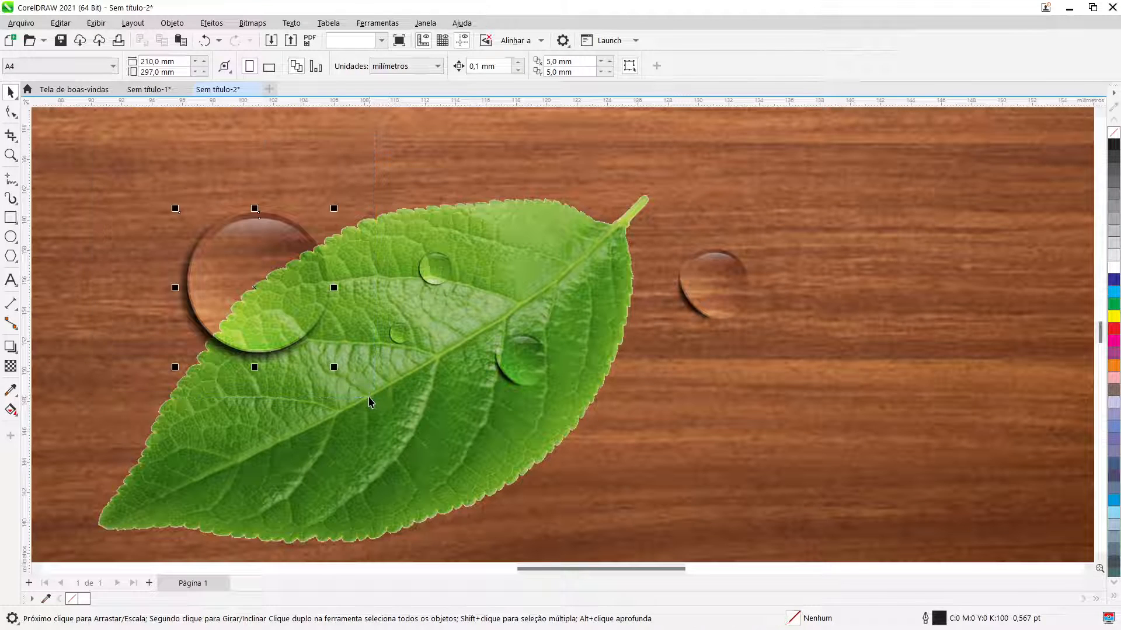
key("ctrl")
key("ctrl+g")
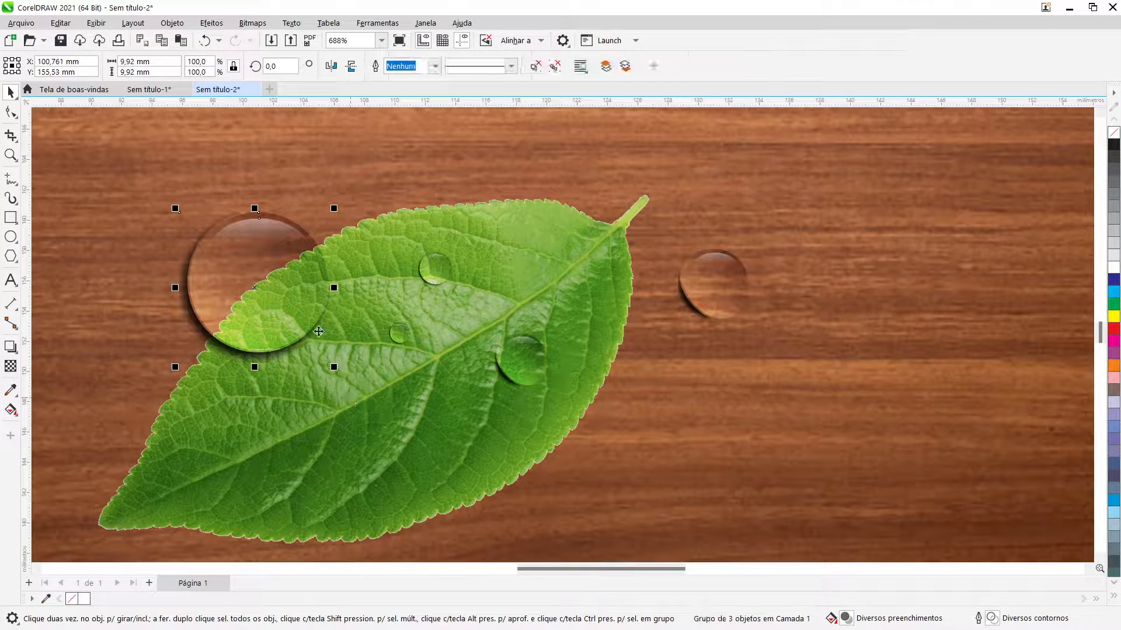
Copy the large drop group onto the lower half of the leaf and scale the copy down to about 4 mm wide.
left_click_drag(285, 295, 379, 419)
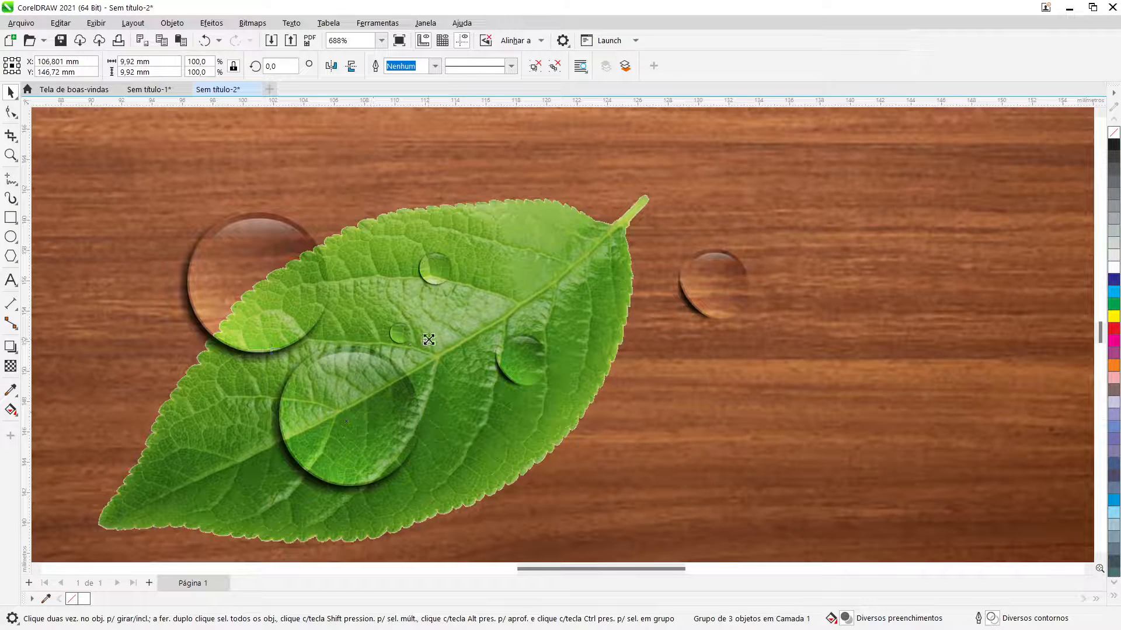
left_click_drag(428, 340, 372, 397)
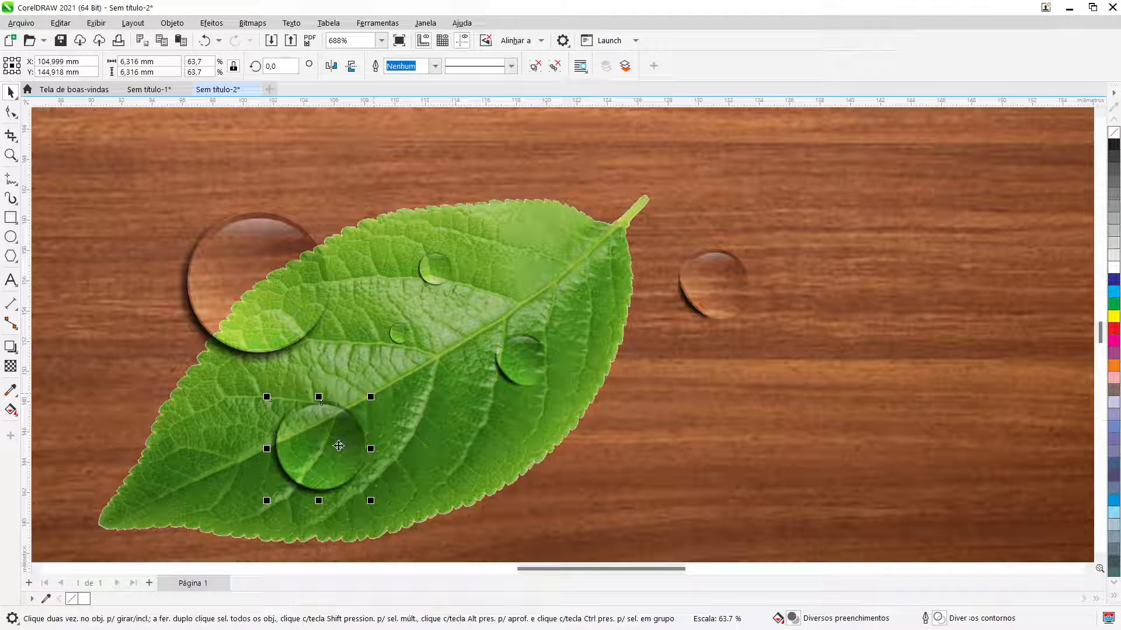
left_click_drag(340, 447, 356, 443)
left_click_drag(282, 497, 317, 462)
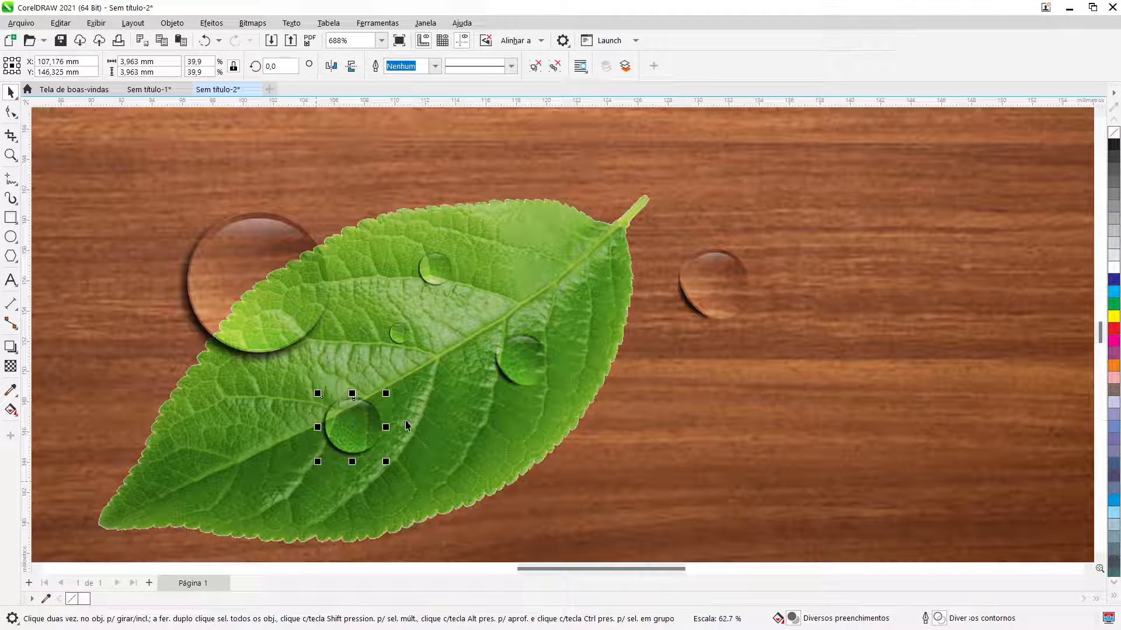
Place a copy of the 4 mm drop on the bare wood below the irregular drop, and clear the selection.
left_click_drag(367, 429, 683, 392)
left_click(622, 472)
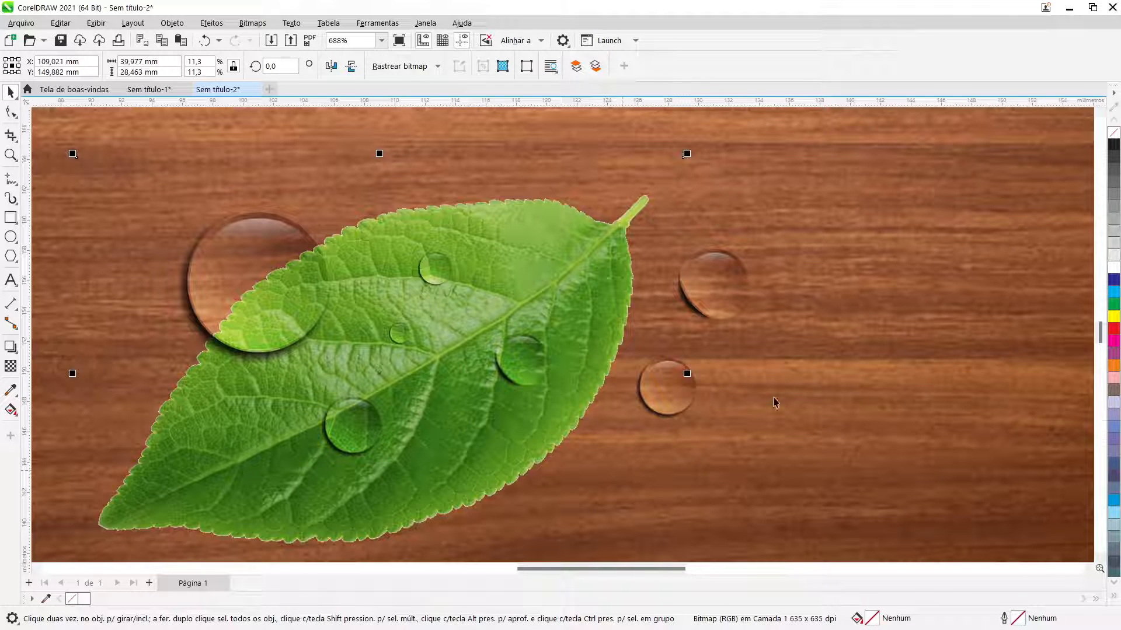
key("Escape")
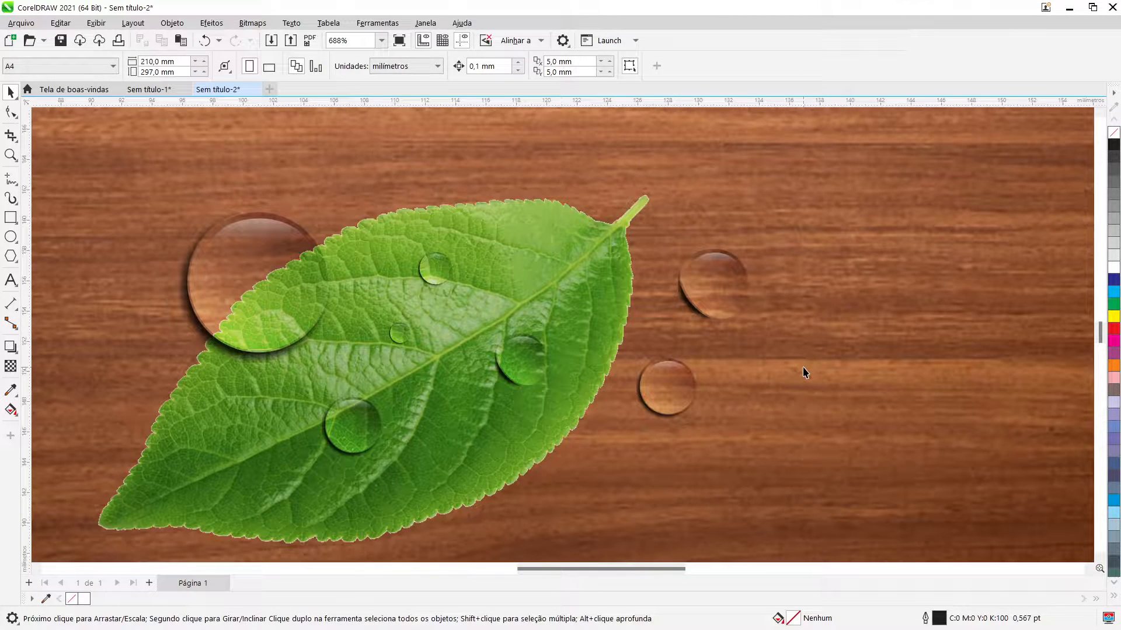